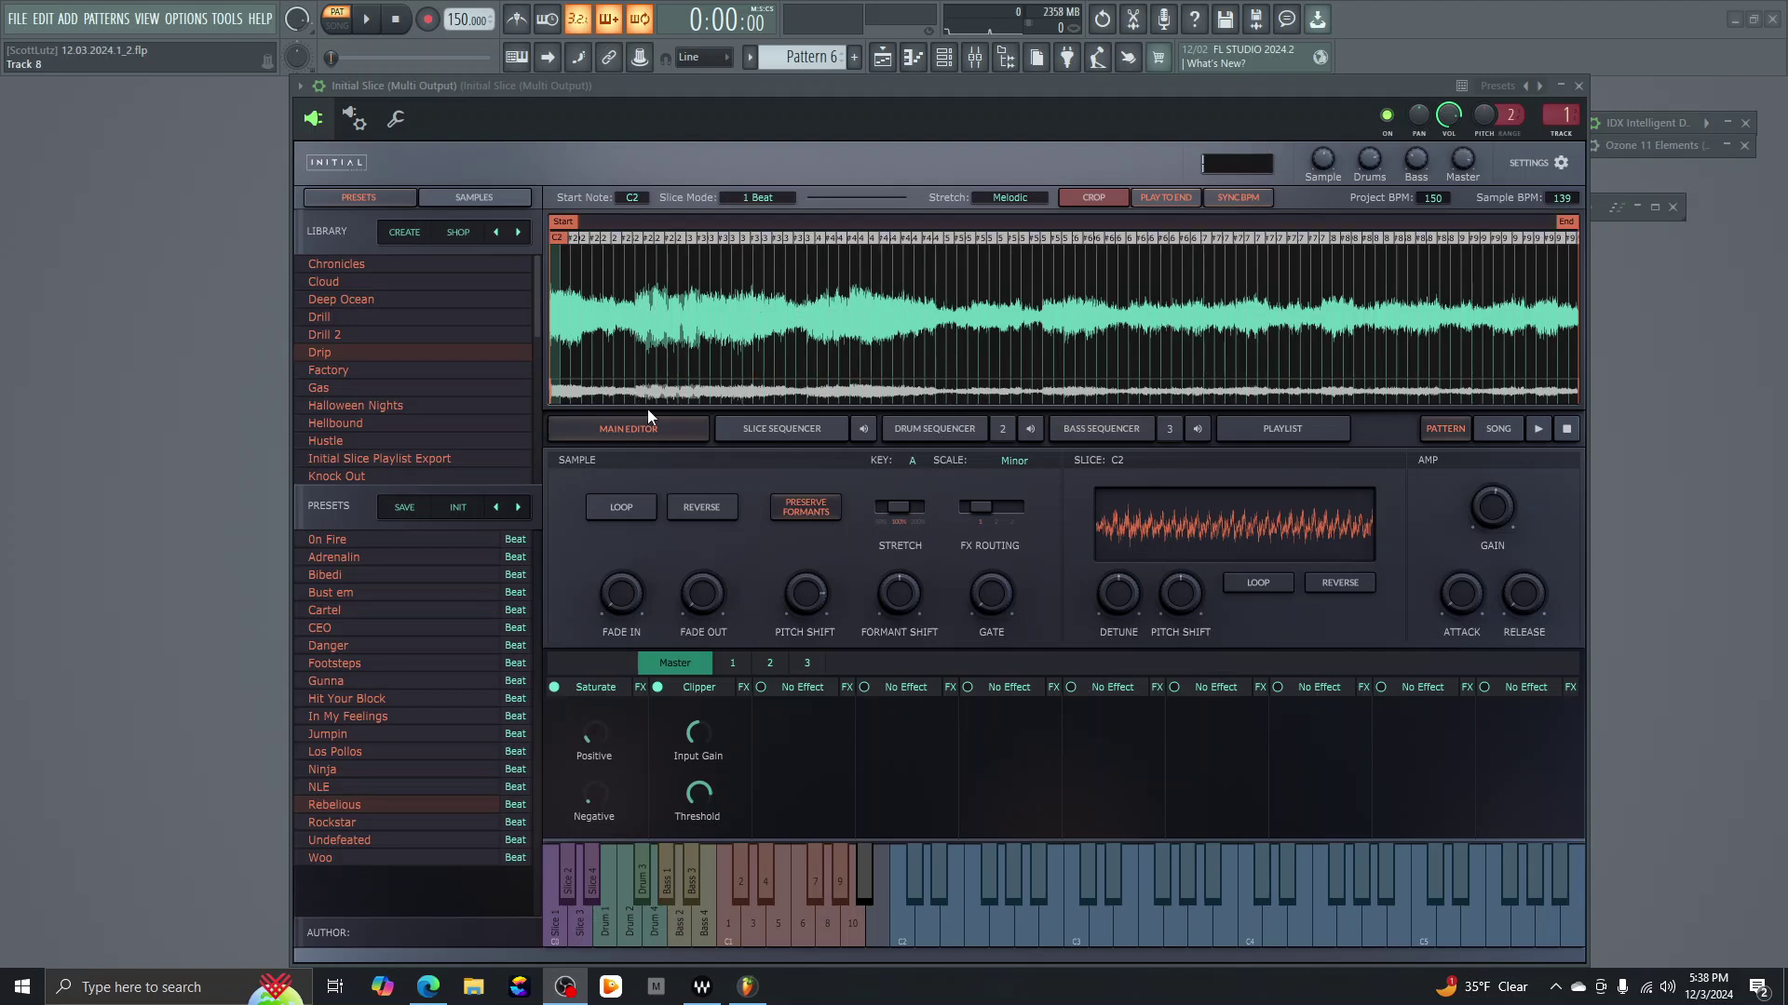
# Step: Review the slice sequencer, drum patterns 1 to 3 and bass pattern 1, ending on the drum sequencer
pyautogui.click(764, 427)
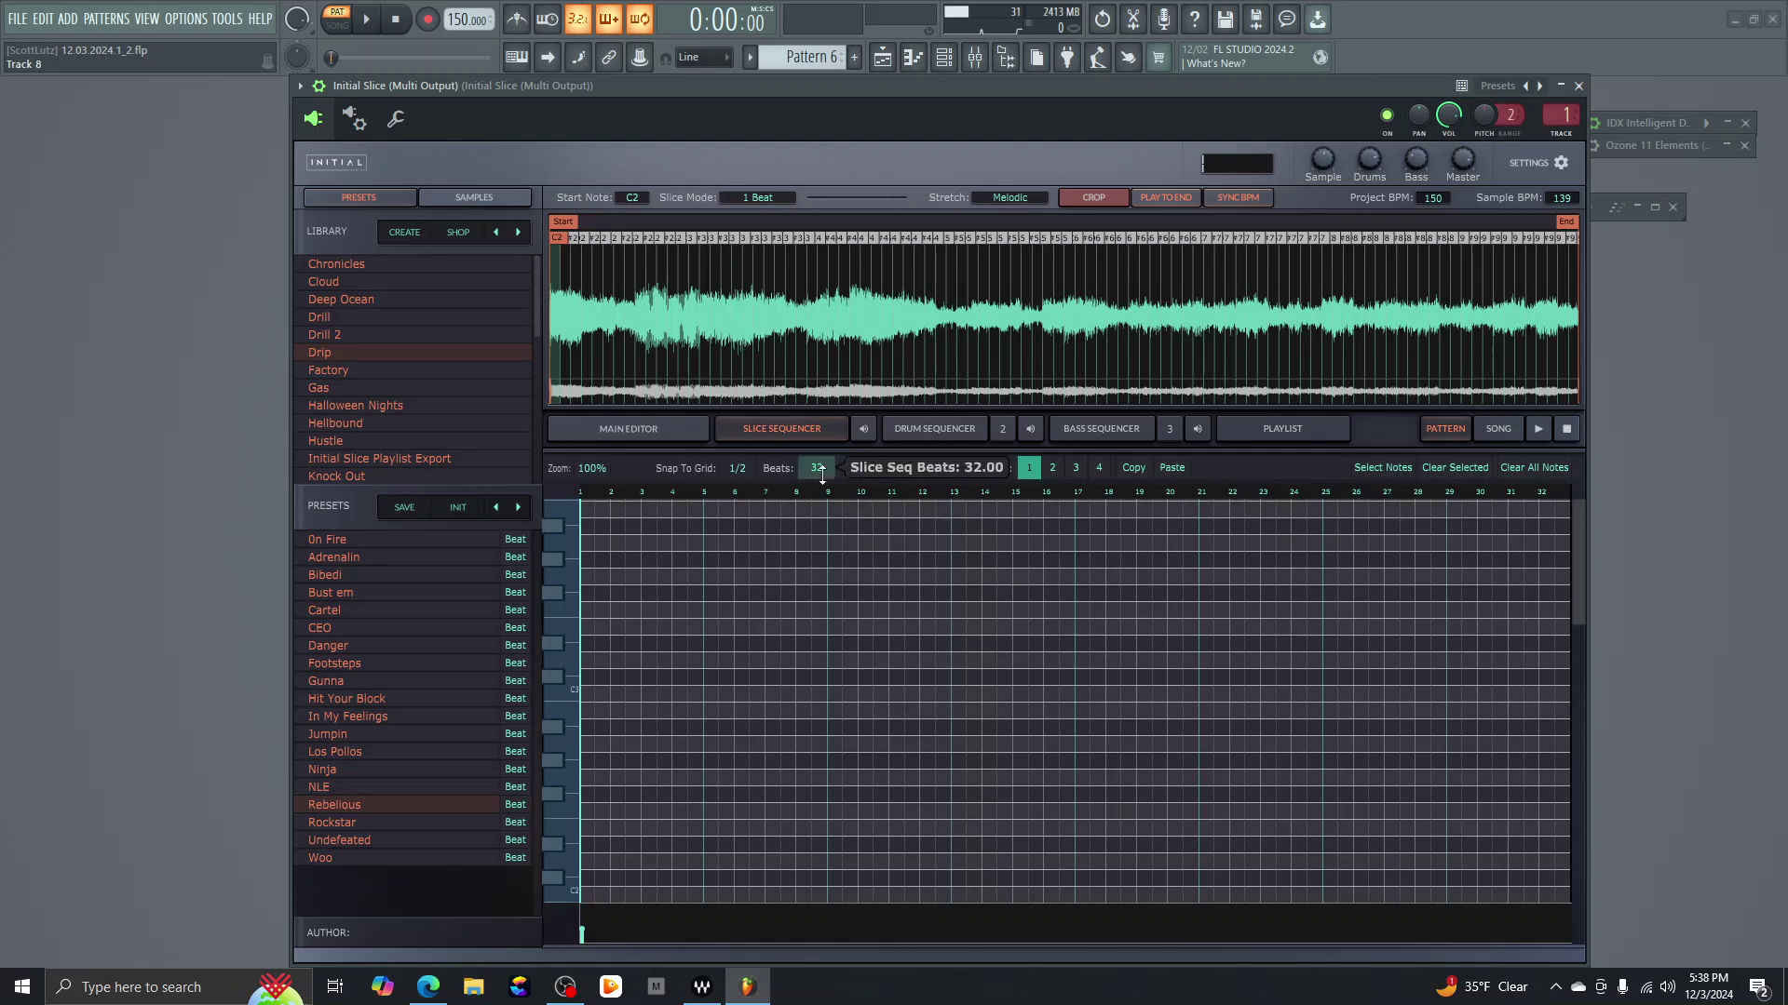
pyautogui.click(909, 431)
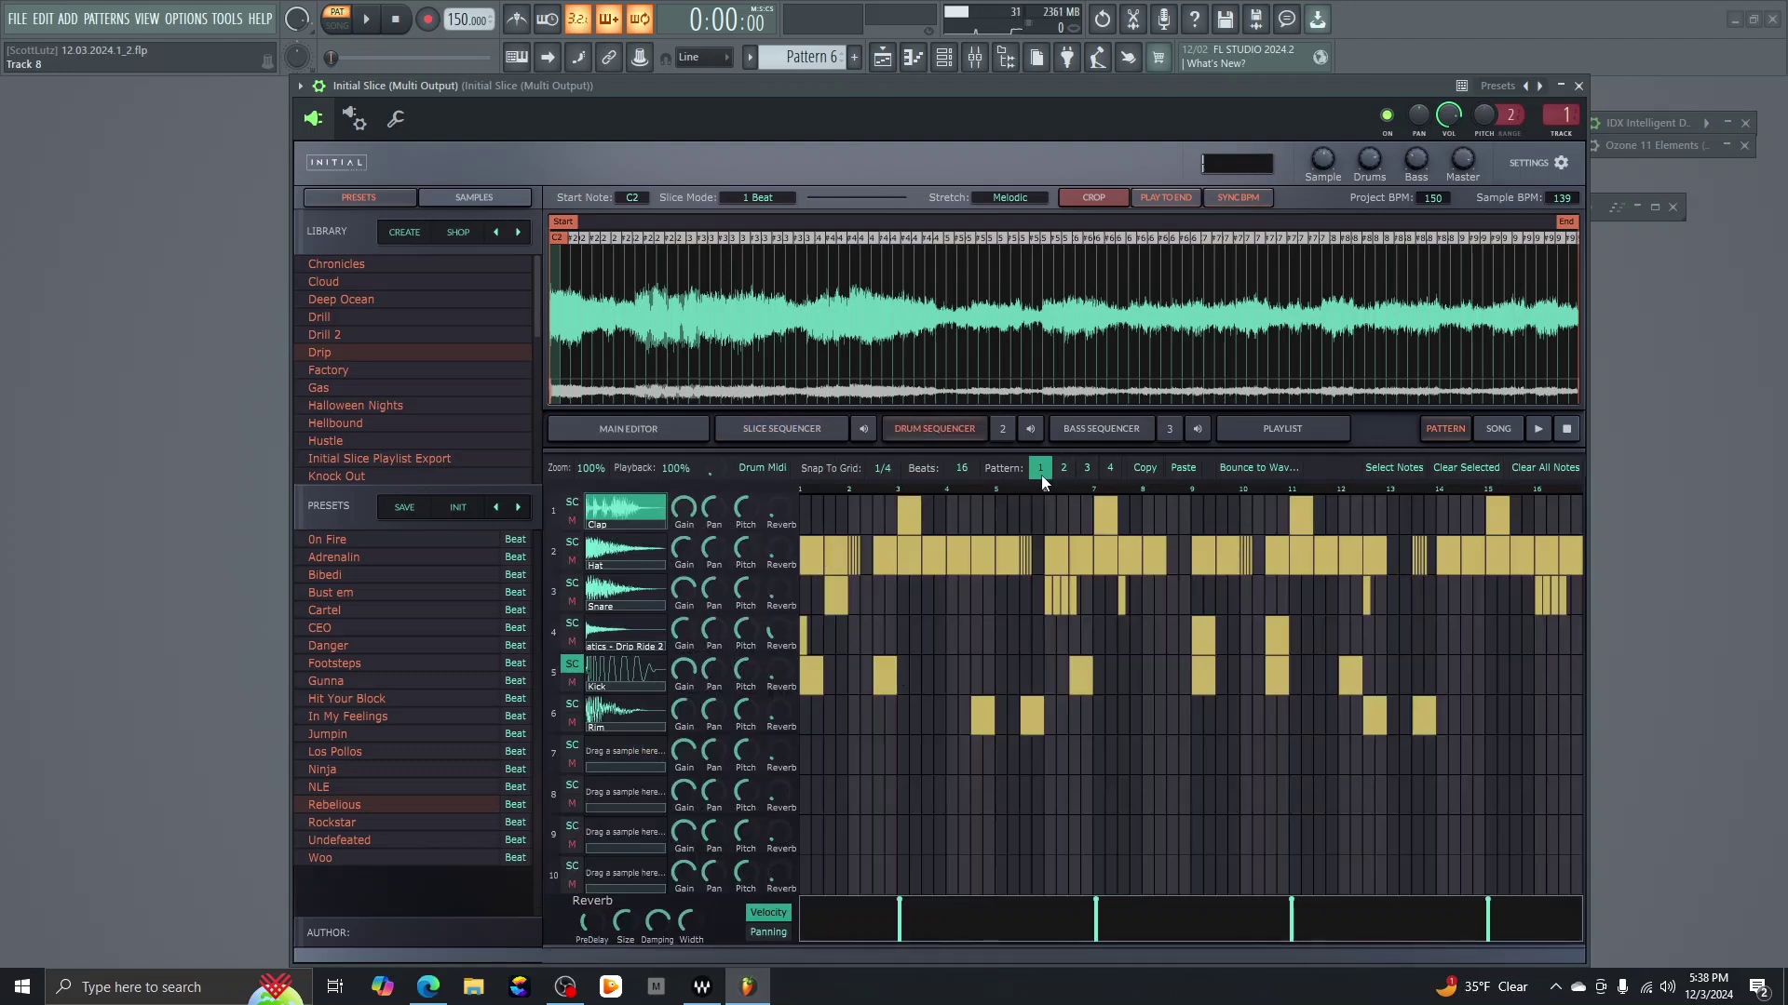
pyautogui.click(1064, 470)
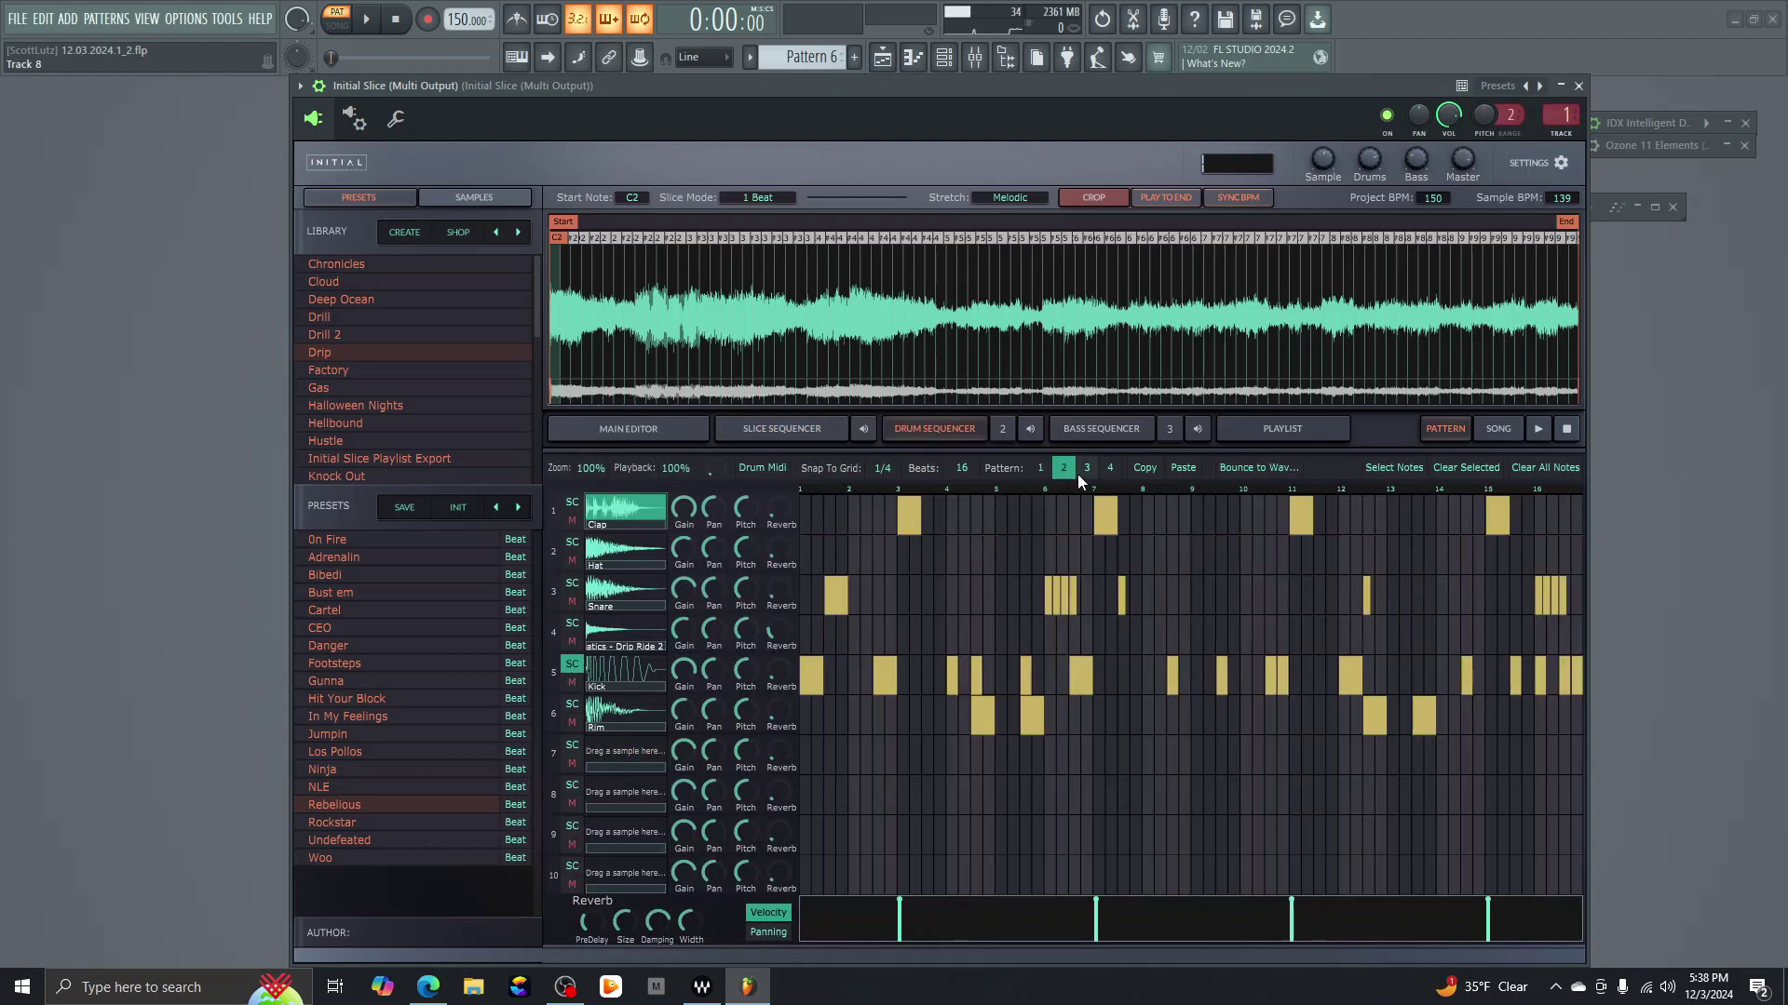
pyautogui.click(1085, 470)
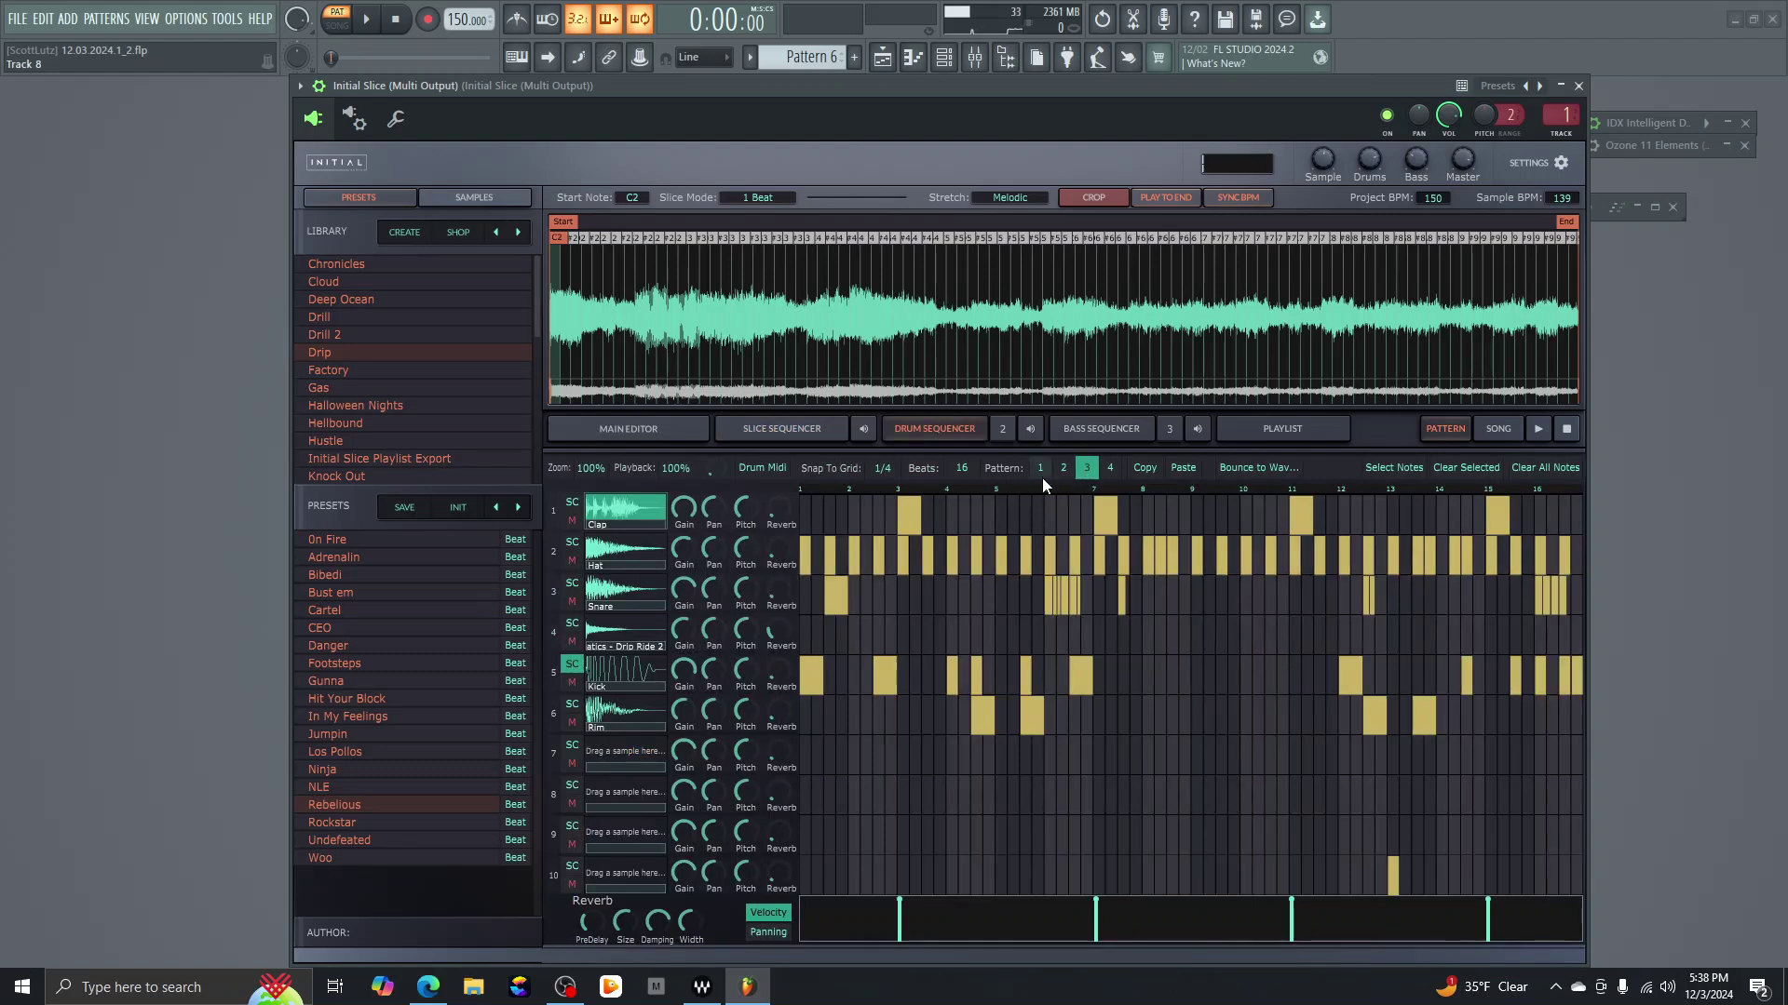
pyautogui.click(1041, 470)
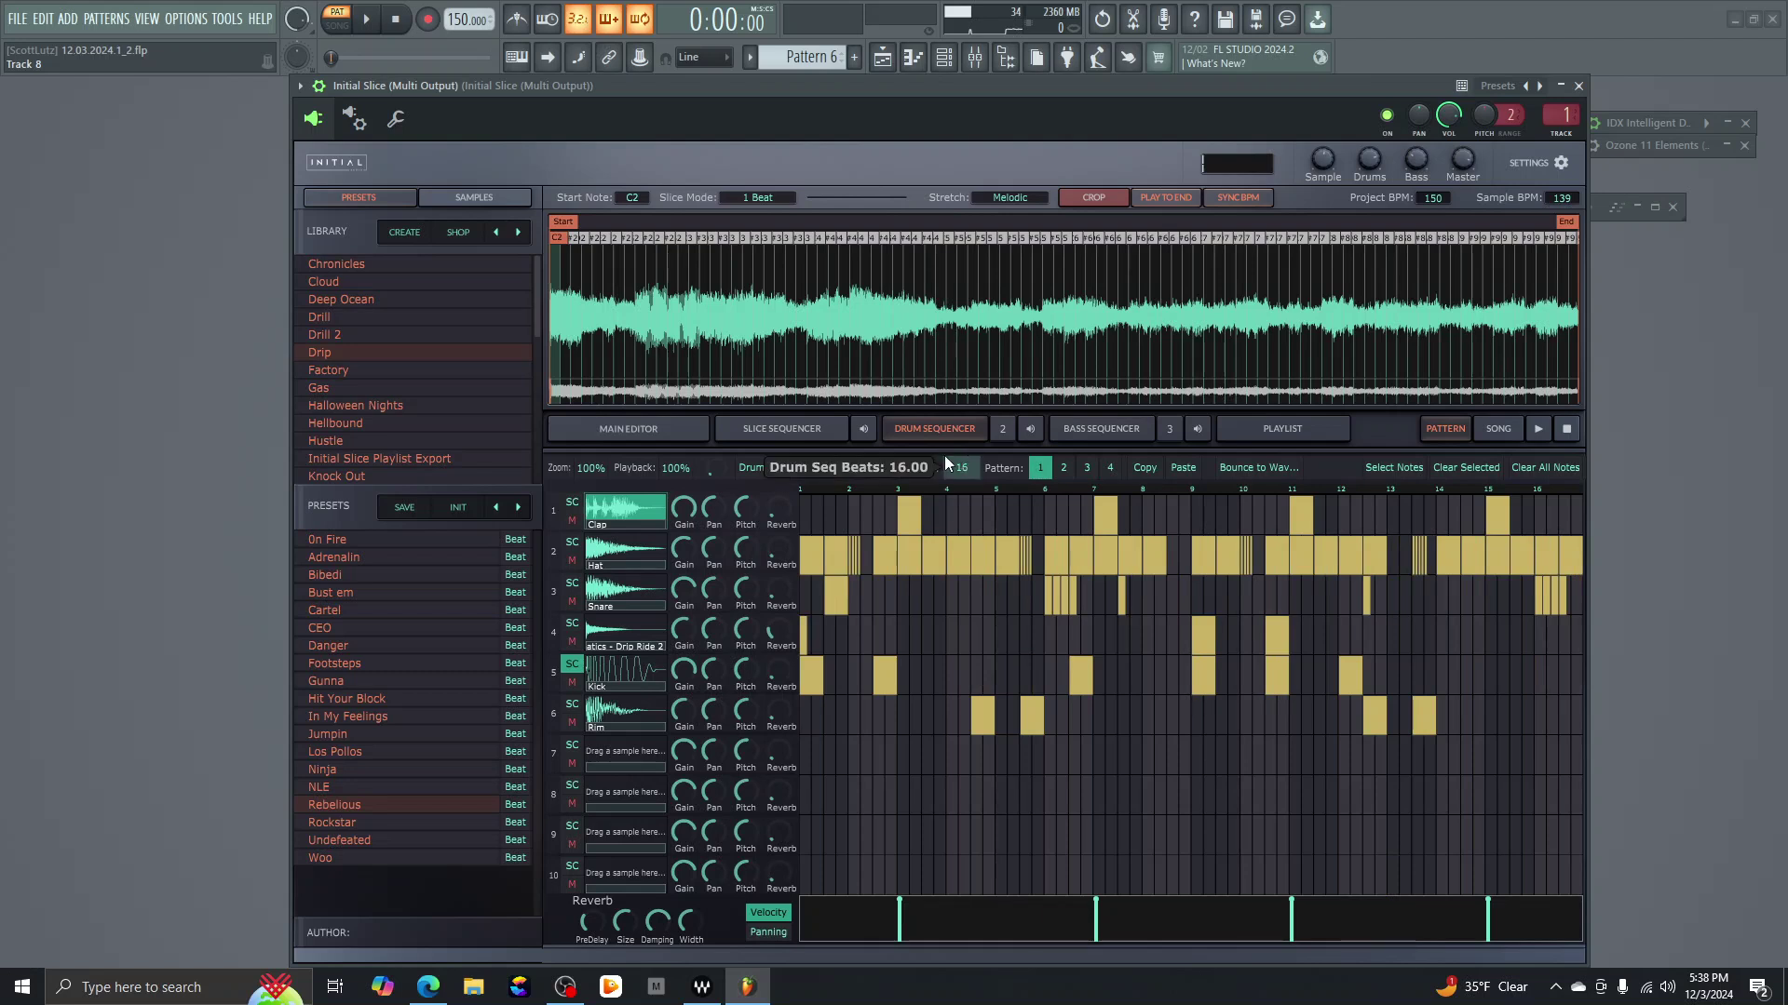
pyautogui.click(1108, 428)
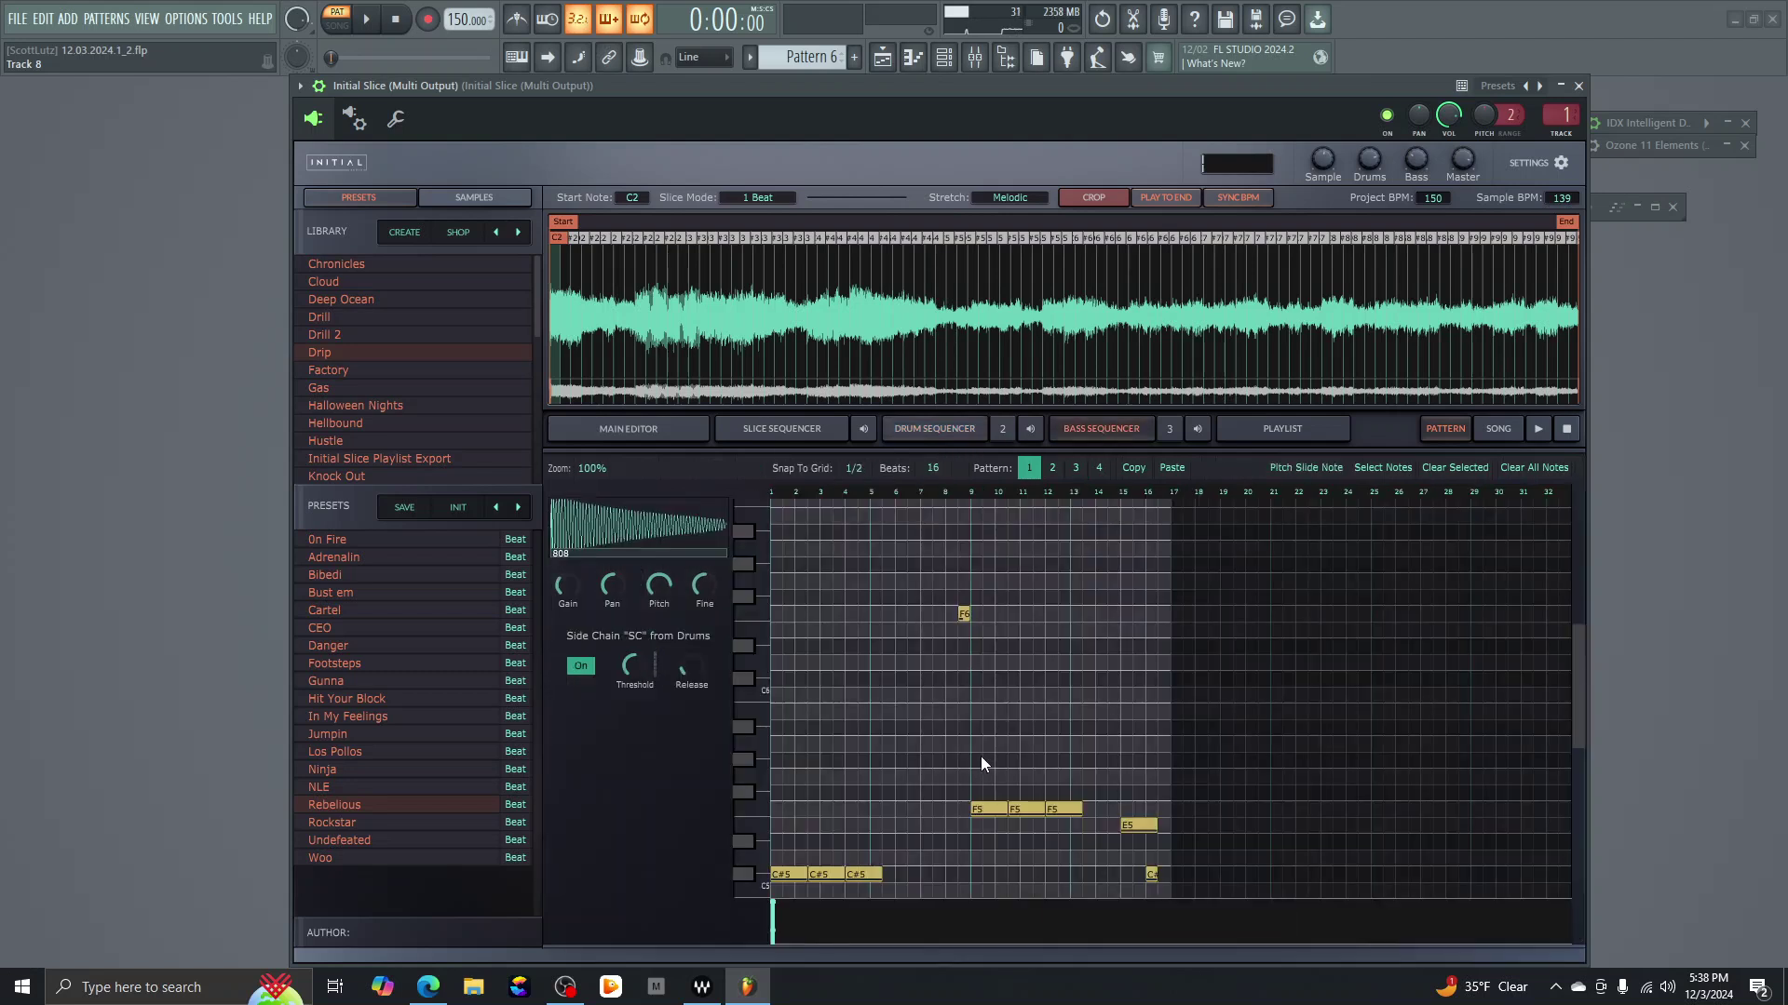
pyautogui.scroll(-3, 980, 756)
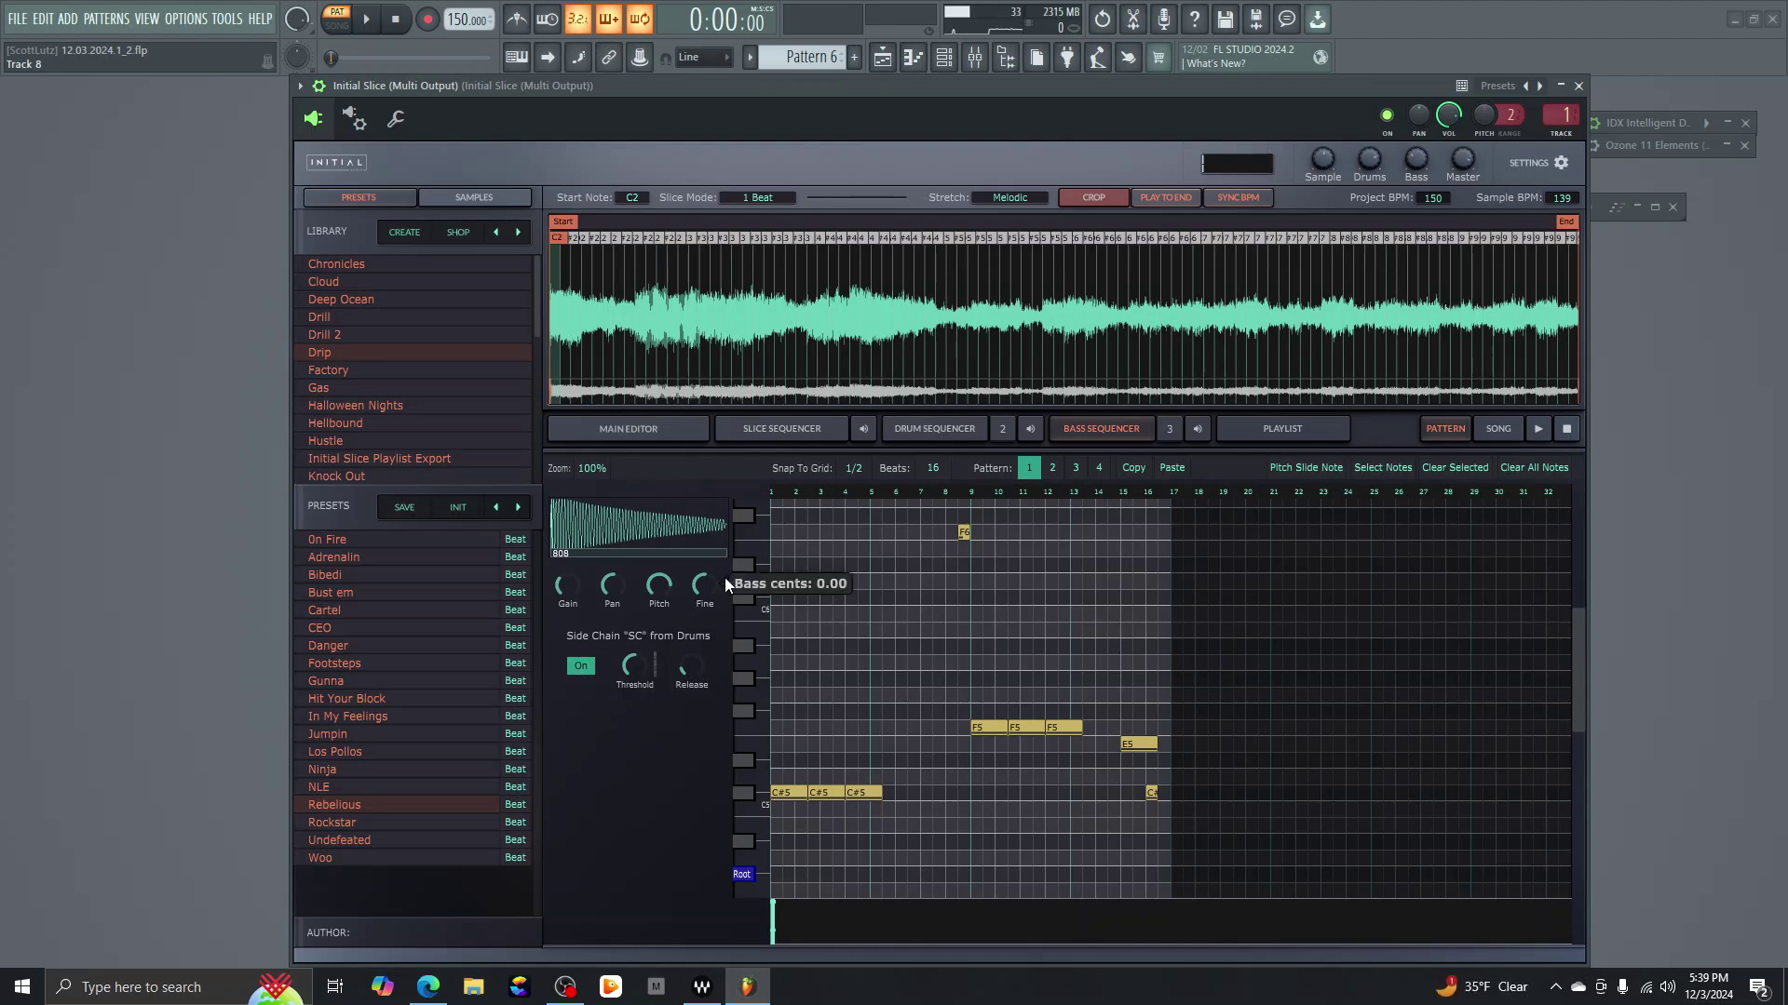
pyautogui.click(936, 430)
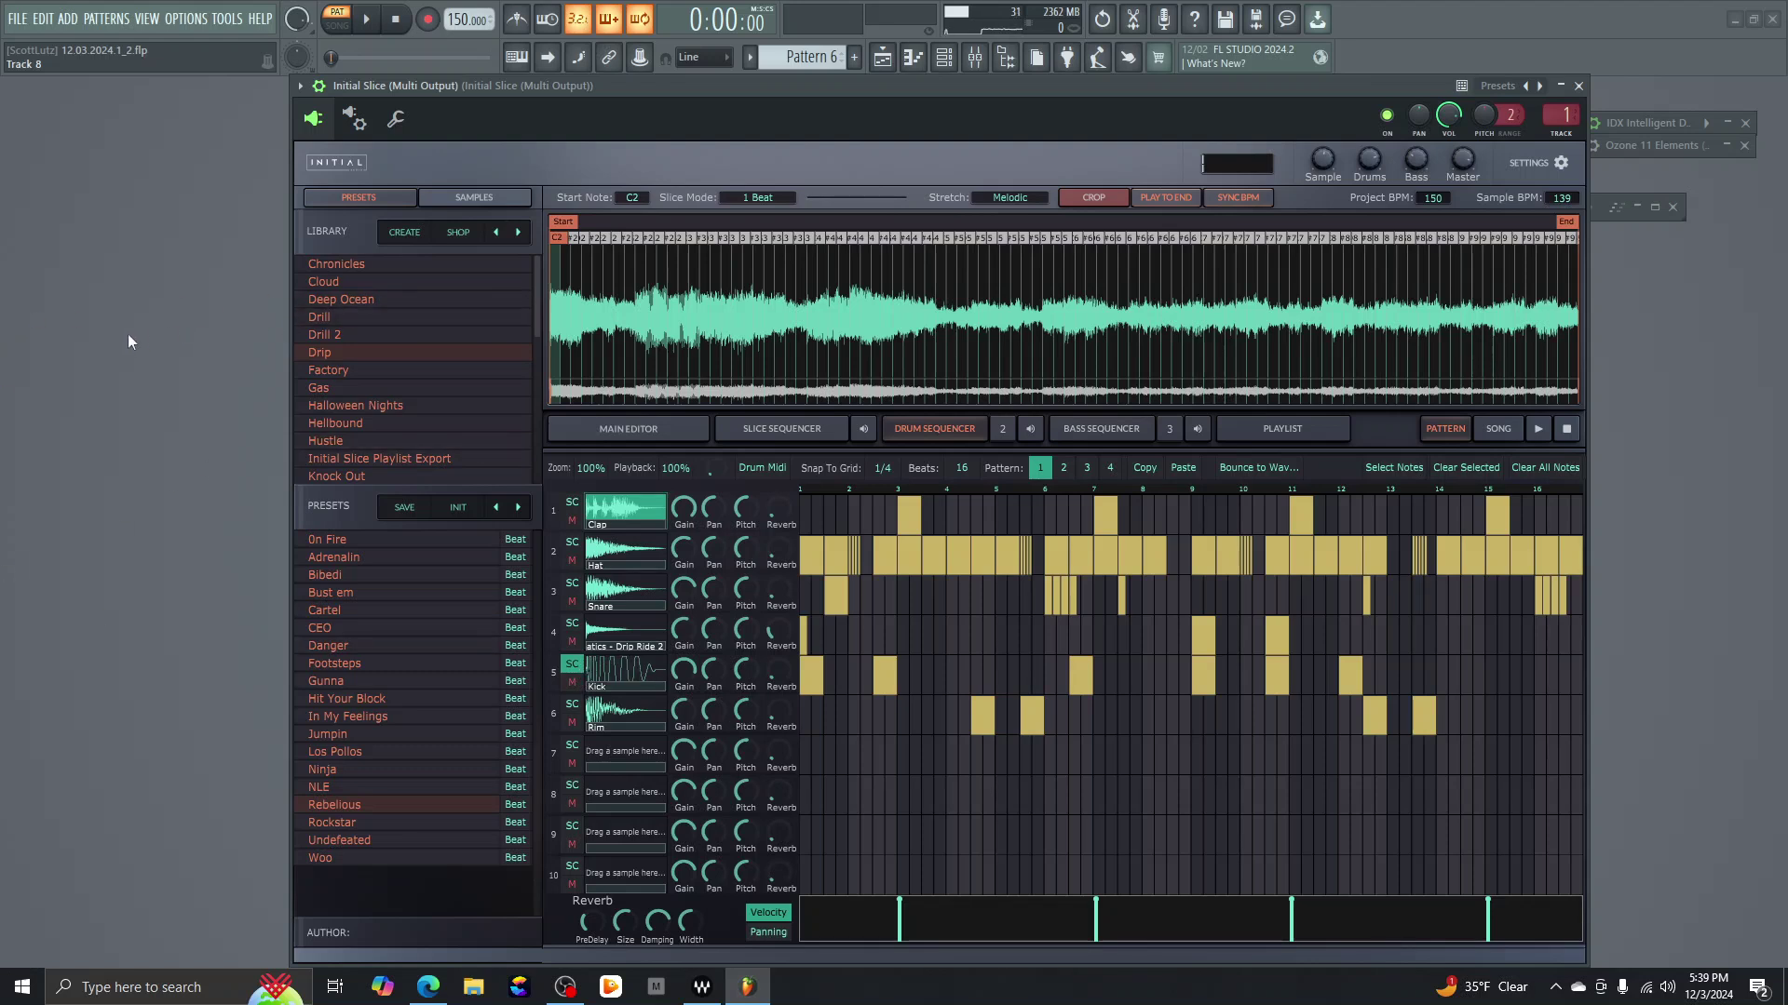
# Step: Open the plugin's expansion shop in the browser, browse the Slice expansion packs, and return to FL Studio
pyautogui.click(461, 232)
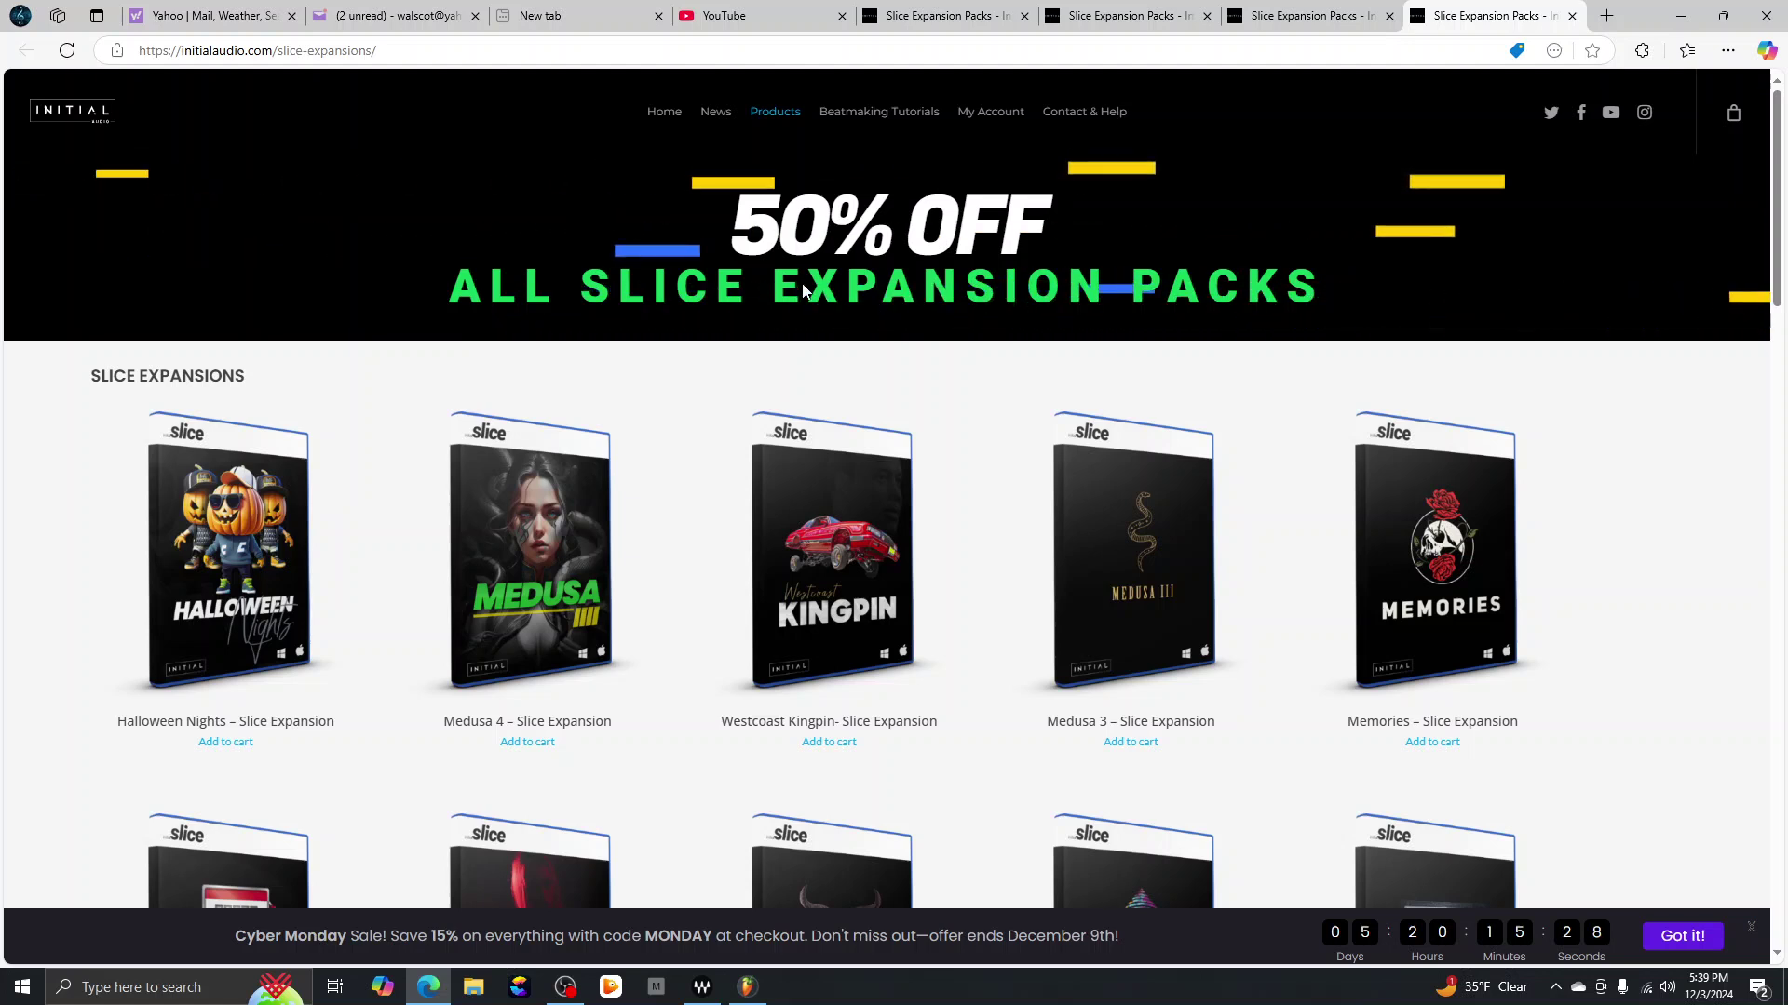
pyautogui.scroll(-1, 878, 382)
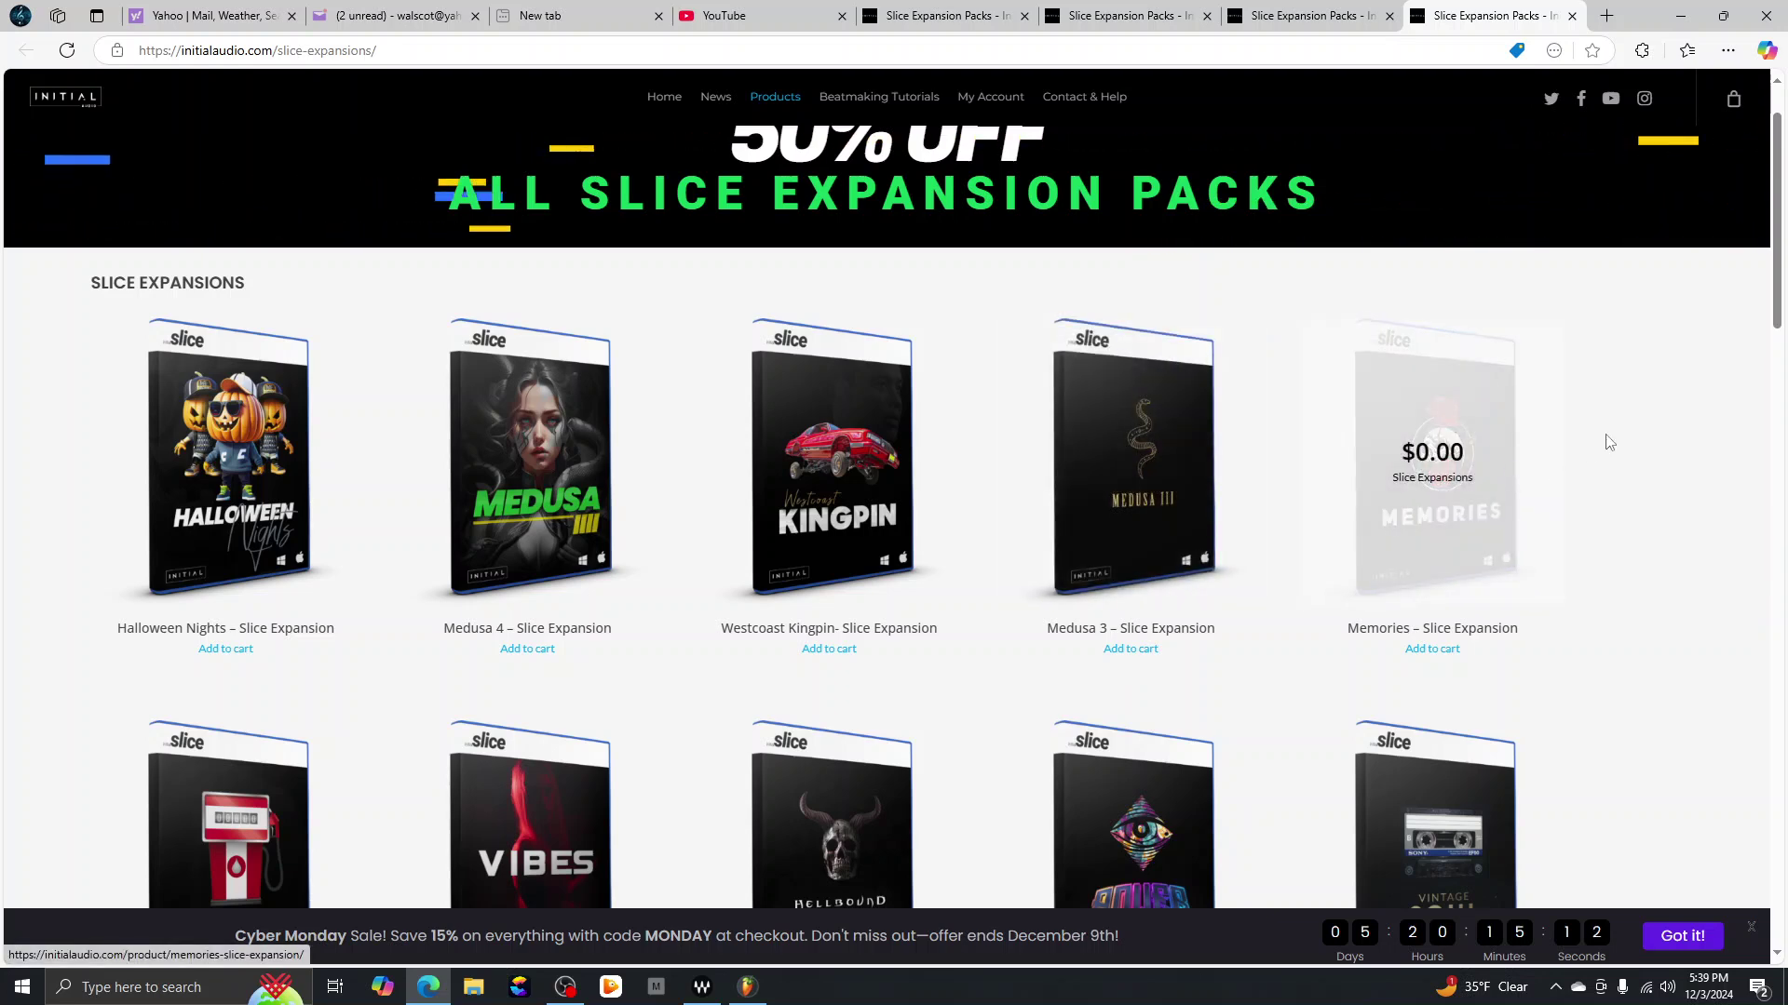
pyautogui.scroll(-2, 1608, 438)
pyautogui.scroll(-3, 1610, 440)
pyautogui.scroll(-12, 1613, 438)
pyautogui.scroll(-6, 1613, 439)
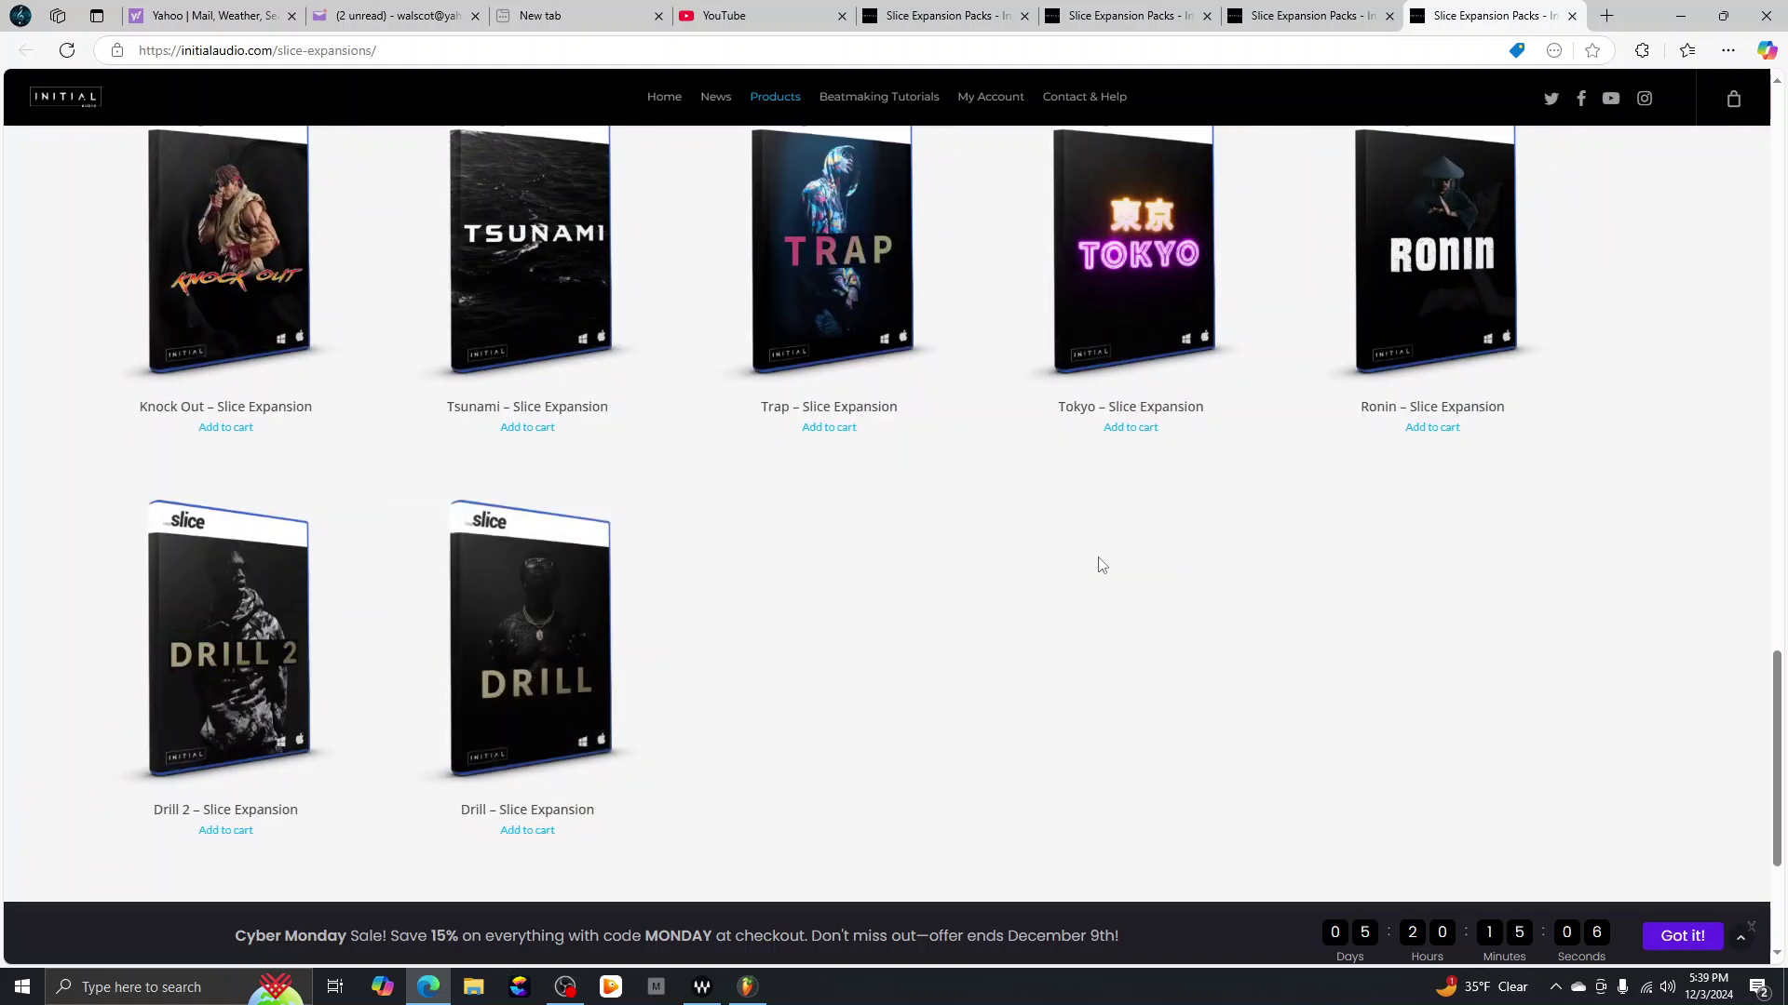
pyautogui.scroll(15, 1095, 563)
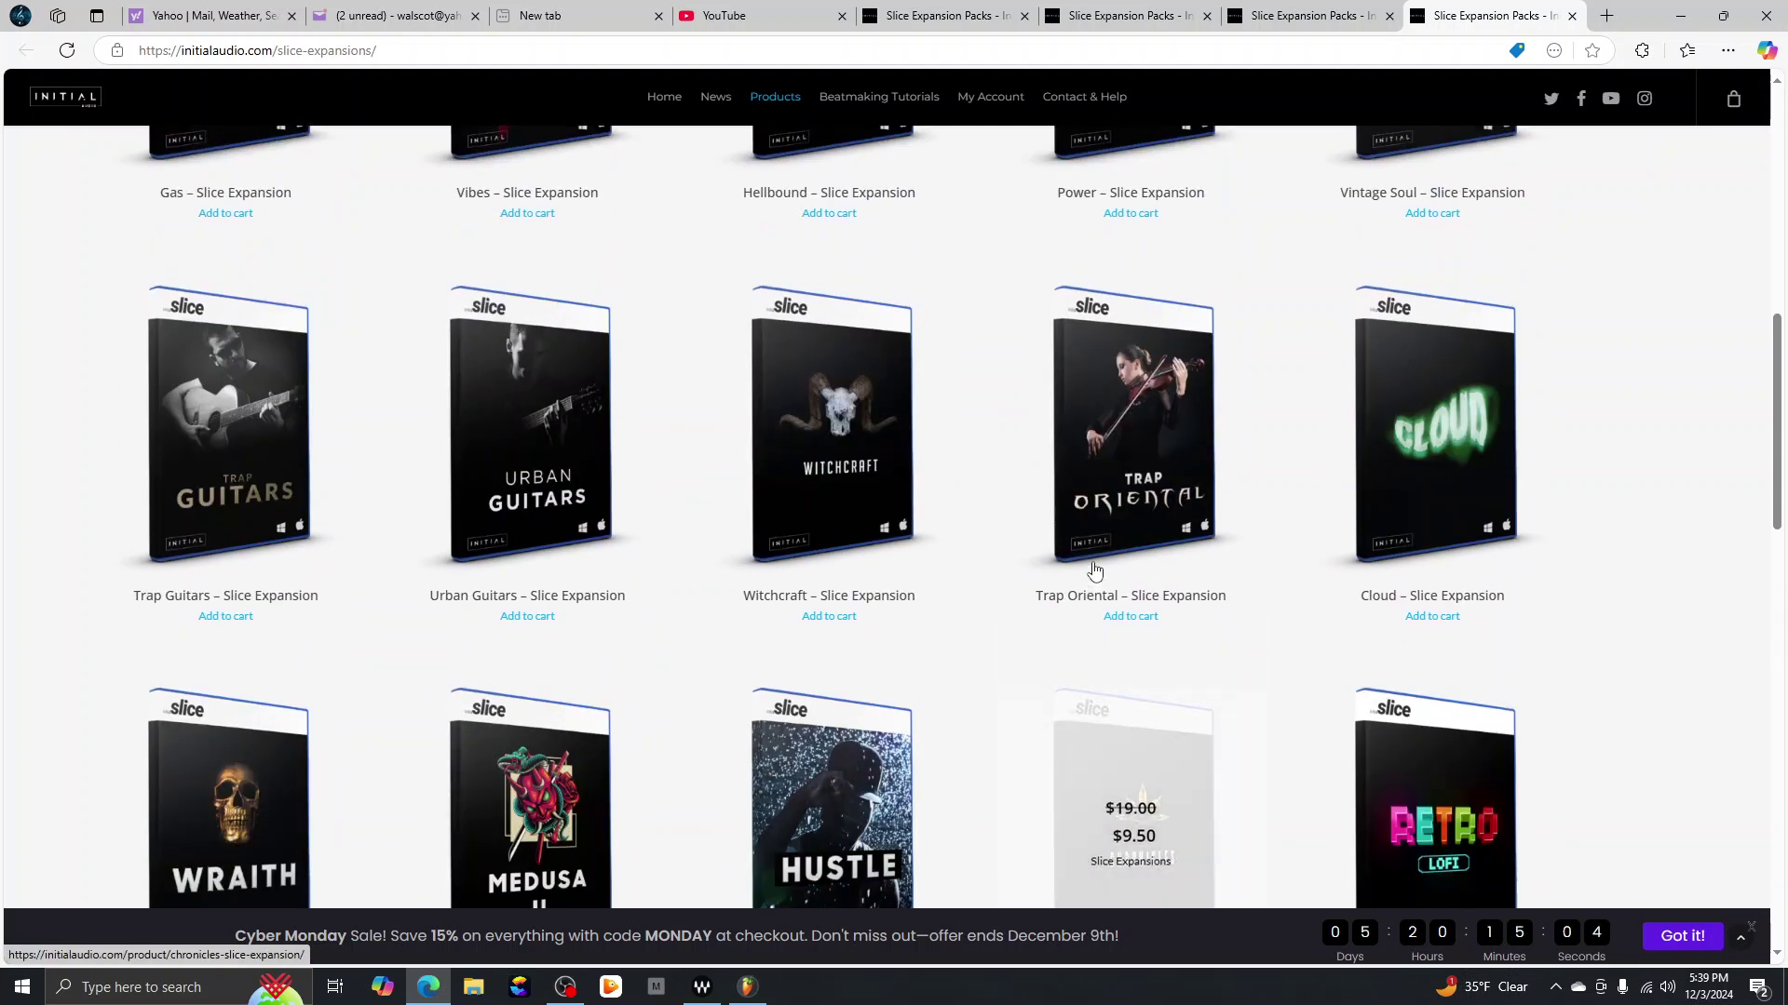
pyautogui.scroll(10, 1094, 570)
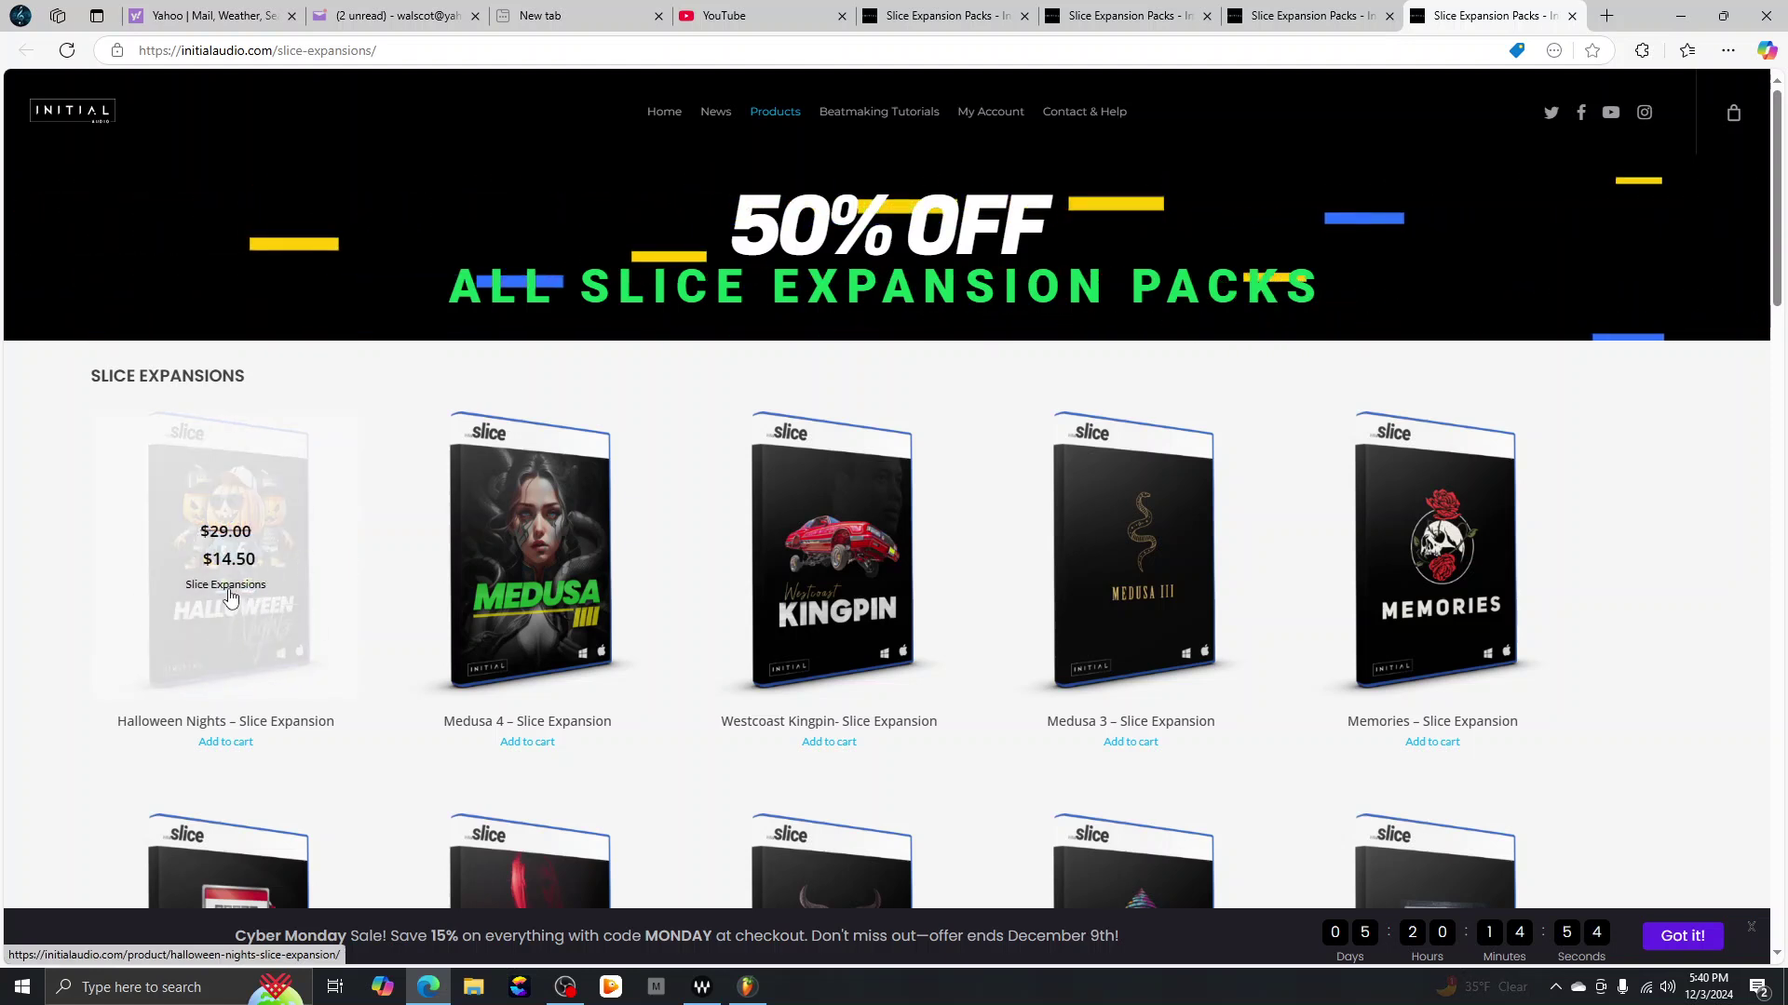
pyautogui.click(748, 987)
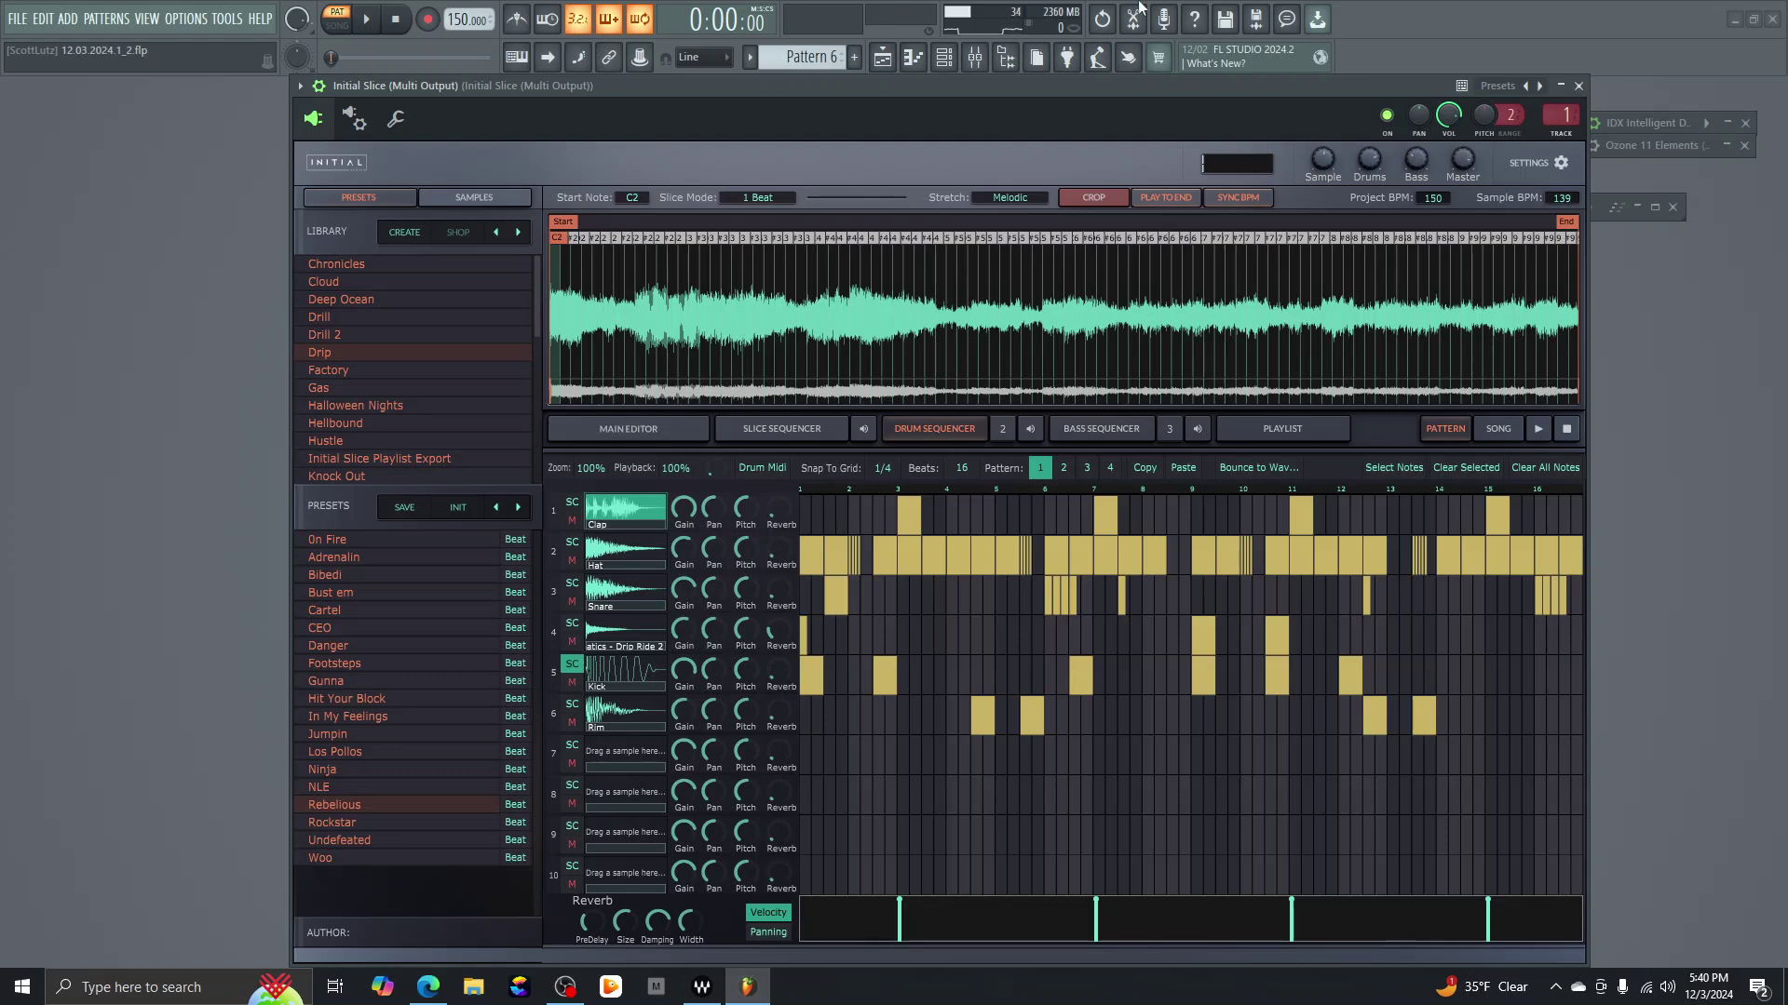
# Step: View the main editor, then audition drum pattern 1 with the slice and bass sequencers muted
pyautogui.click(597, 434)
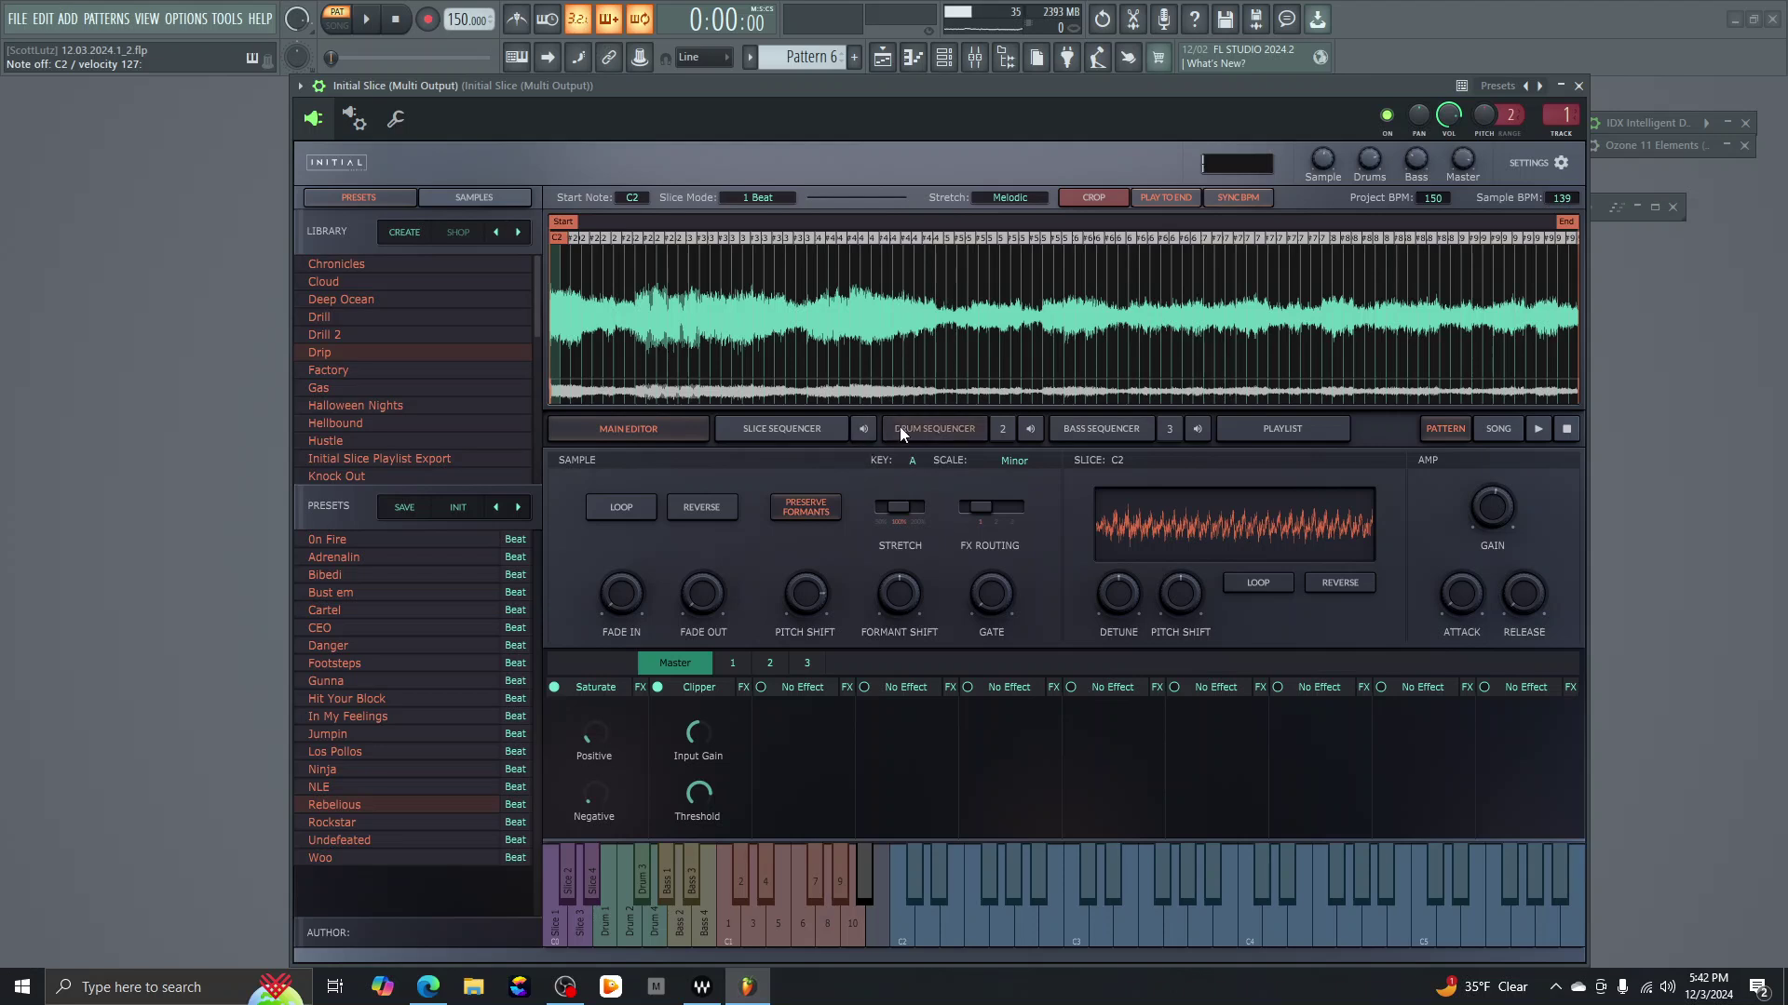
pyautogui.click(967, 432)
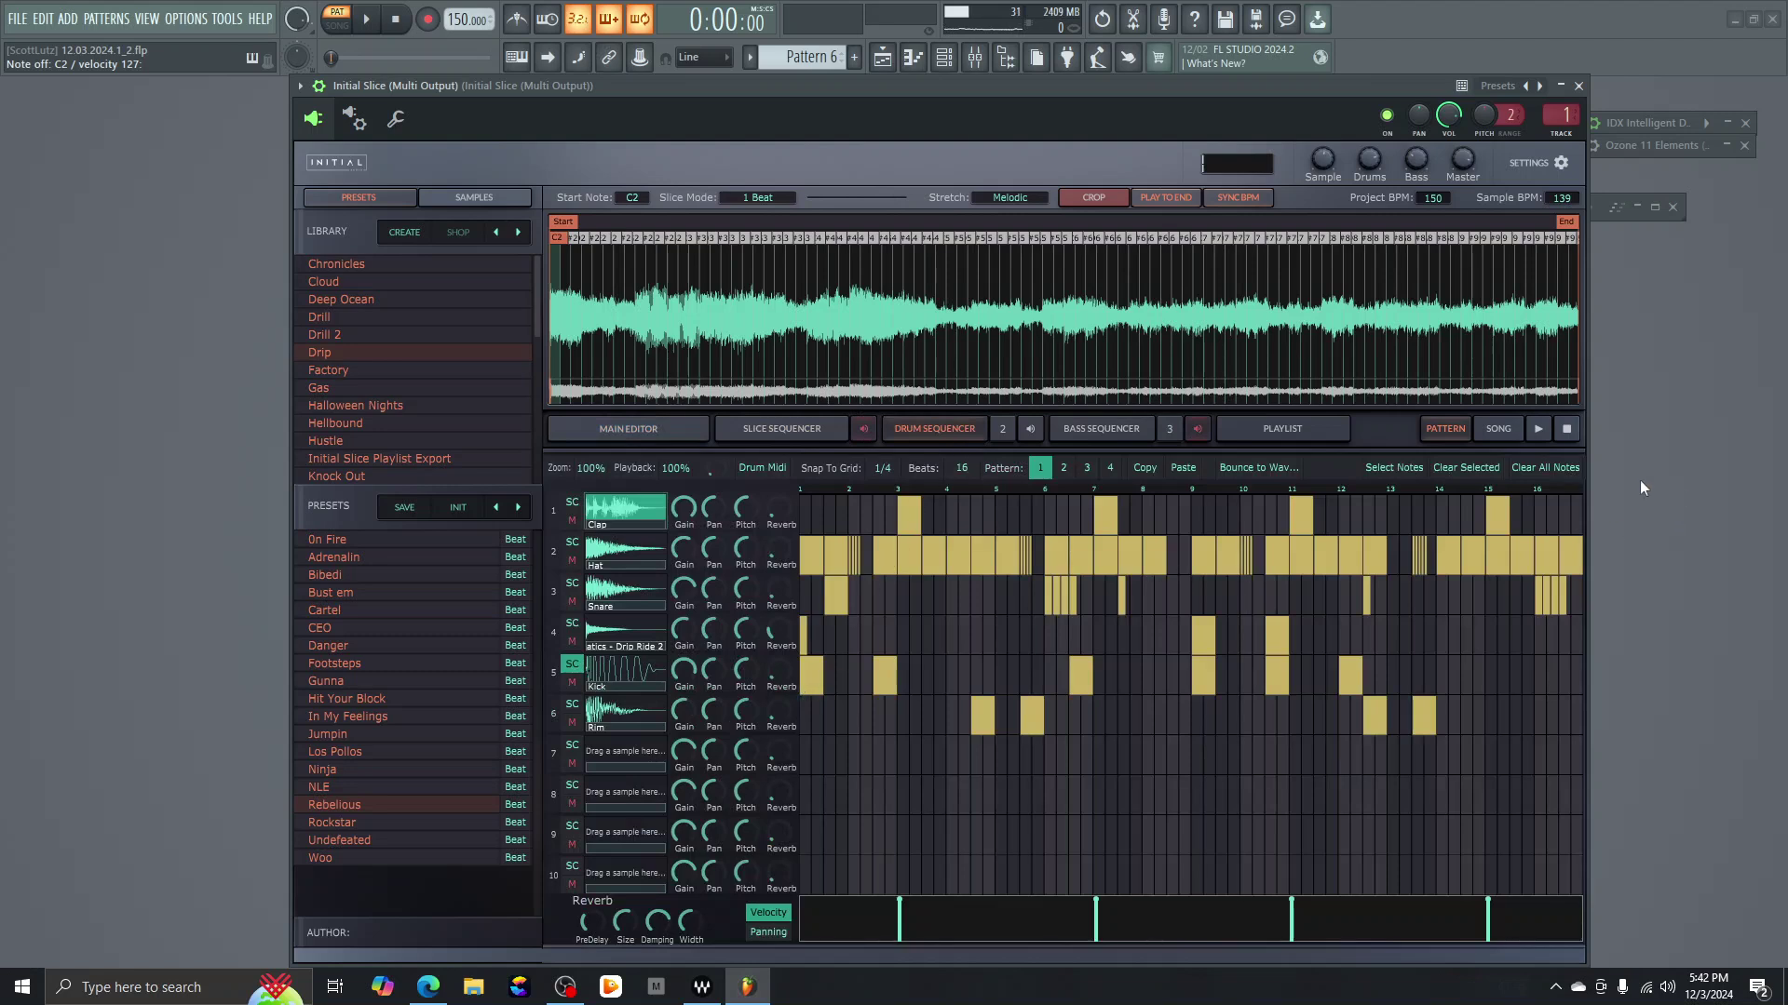
pyautogui.click(1542, 432)
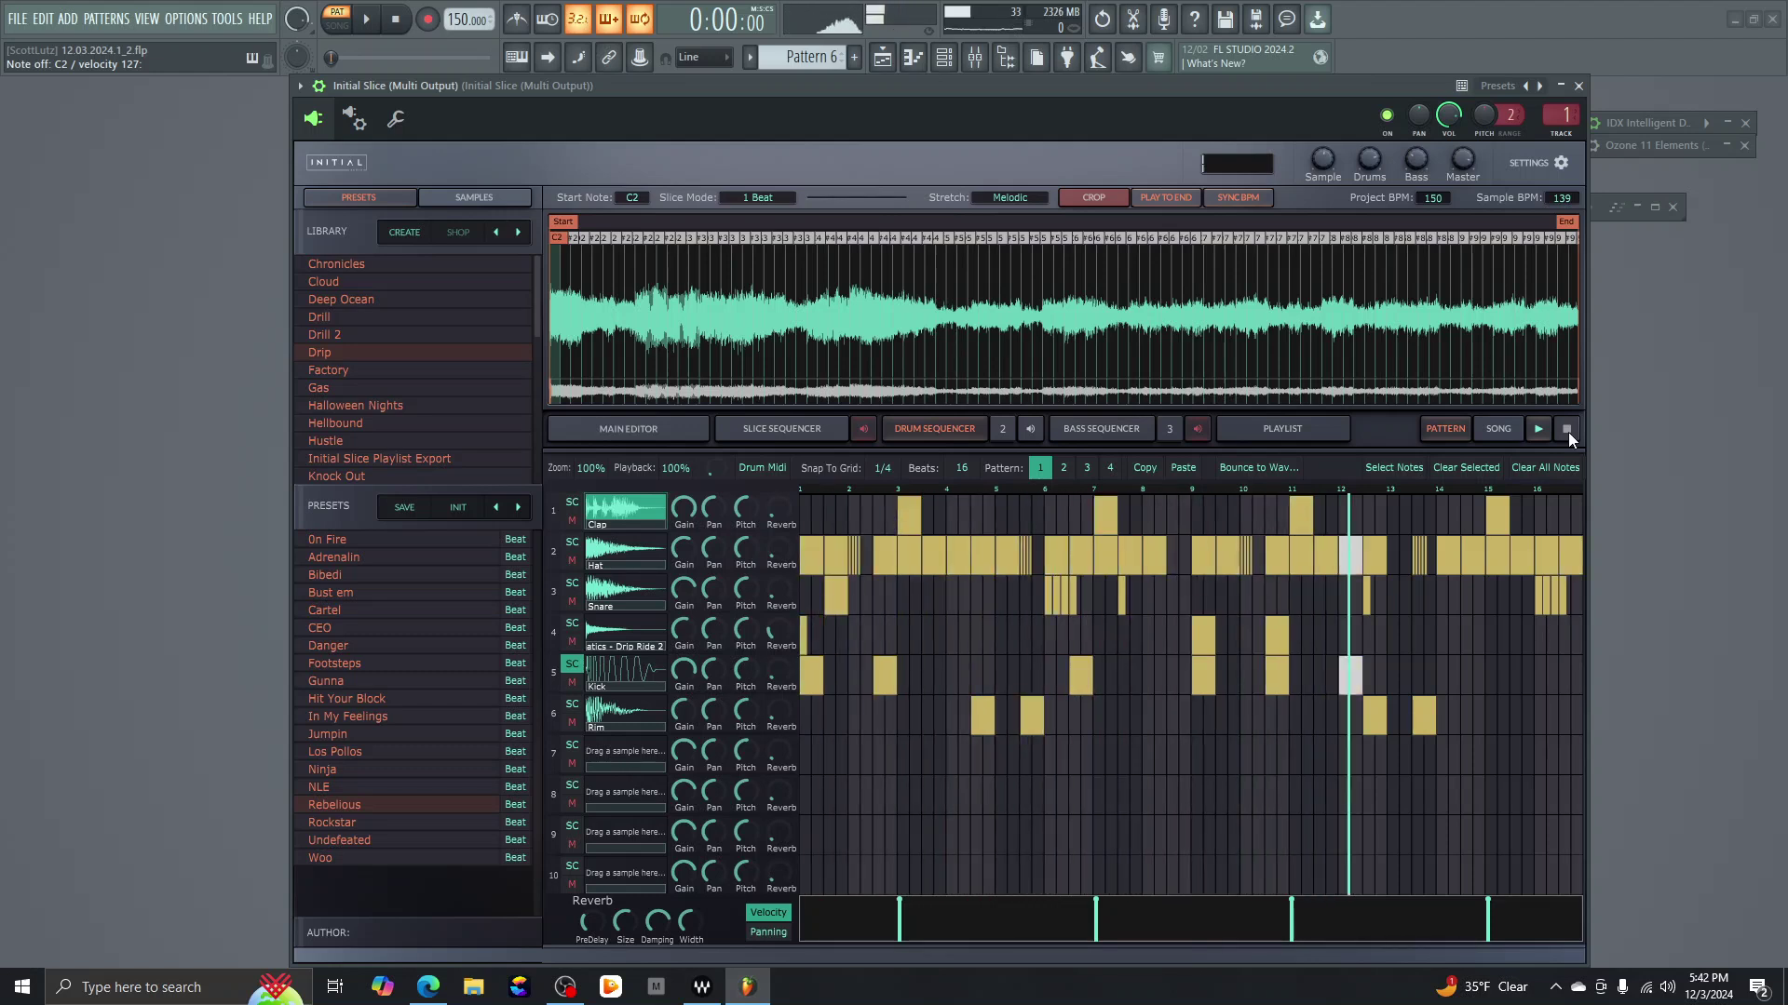
pyautogui.click(1567, 430)
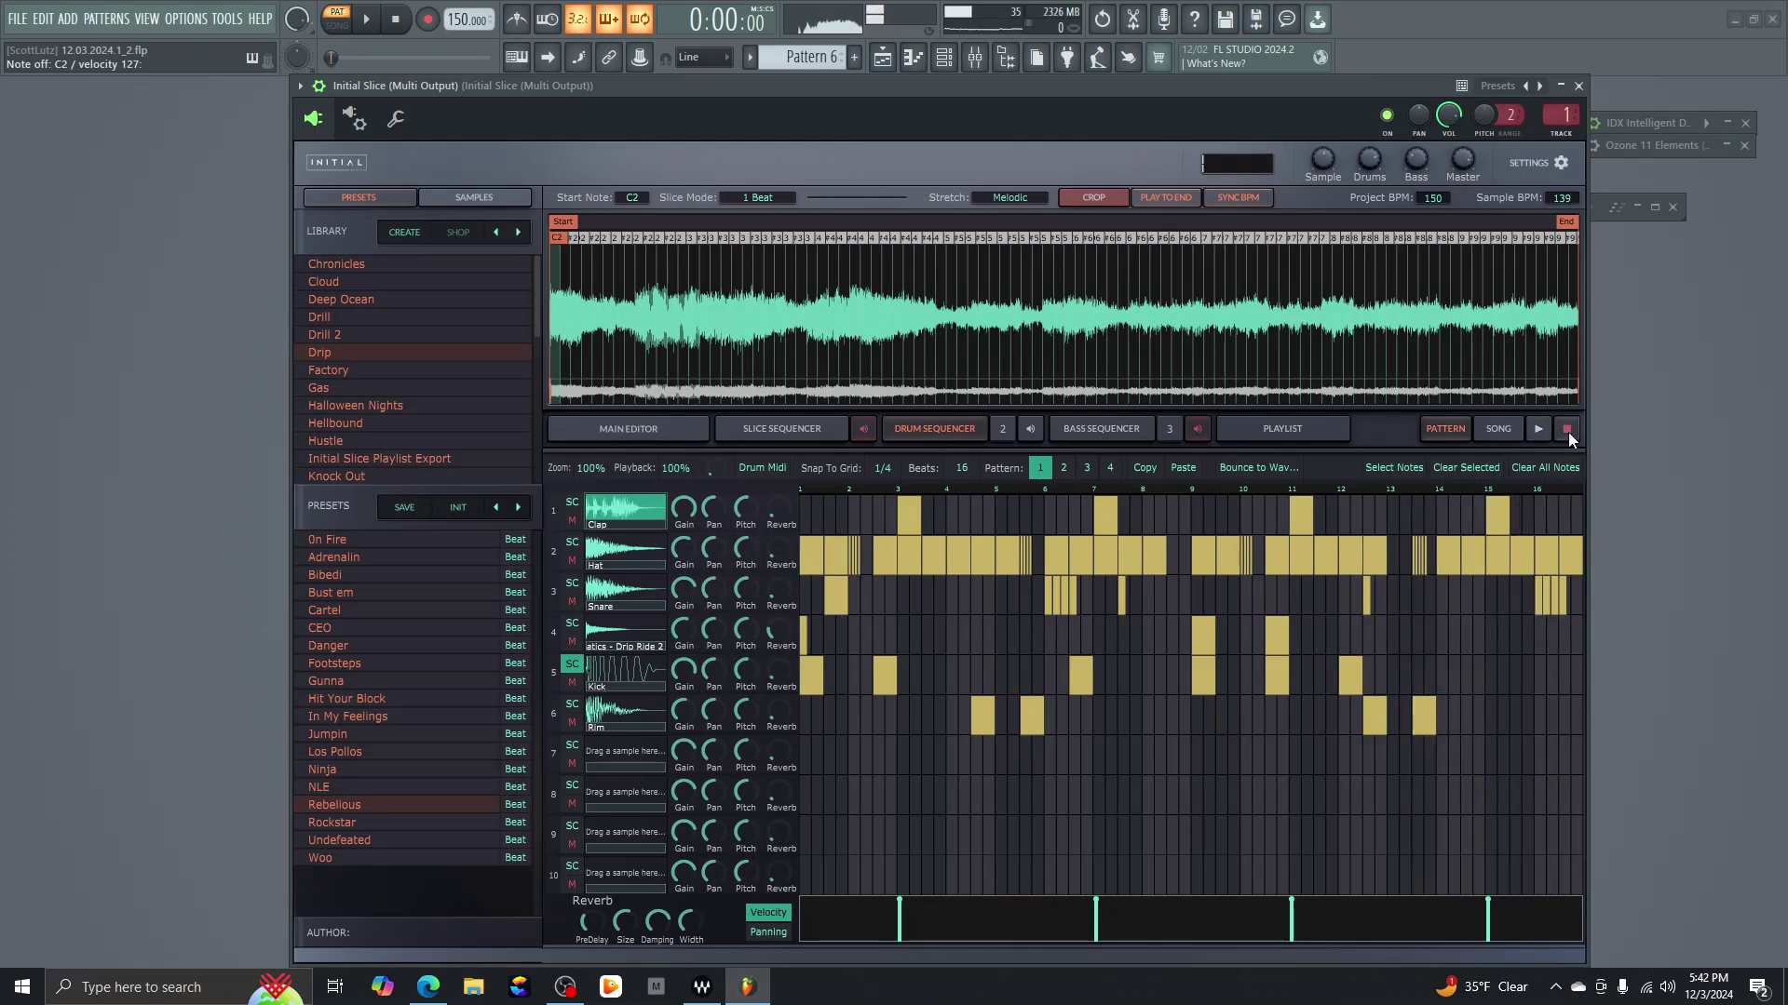
# Step: Select drum pattern 2, play it back and stop playback
pyautogui.click(1058, 473)
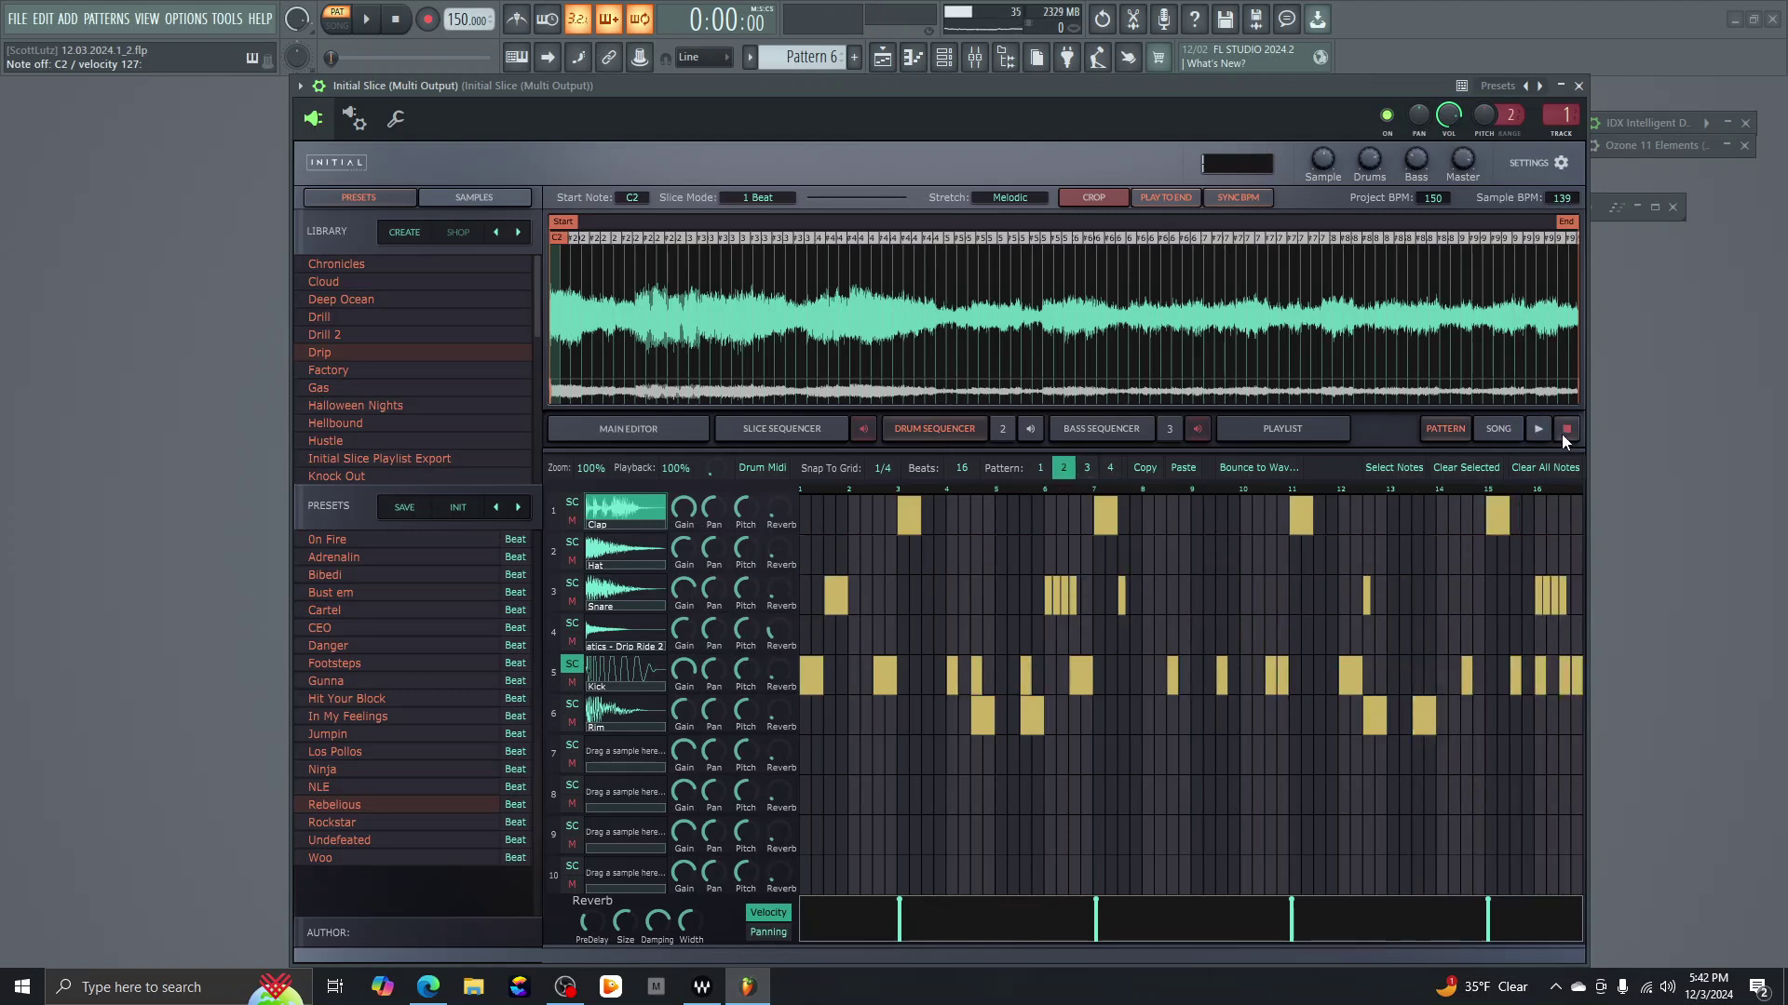
pyautogui.click(1538, 430)
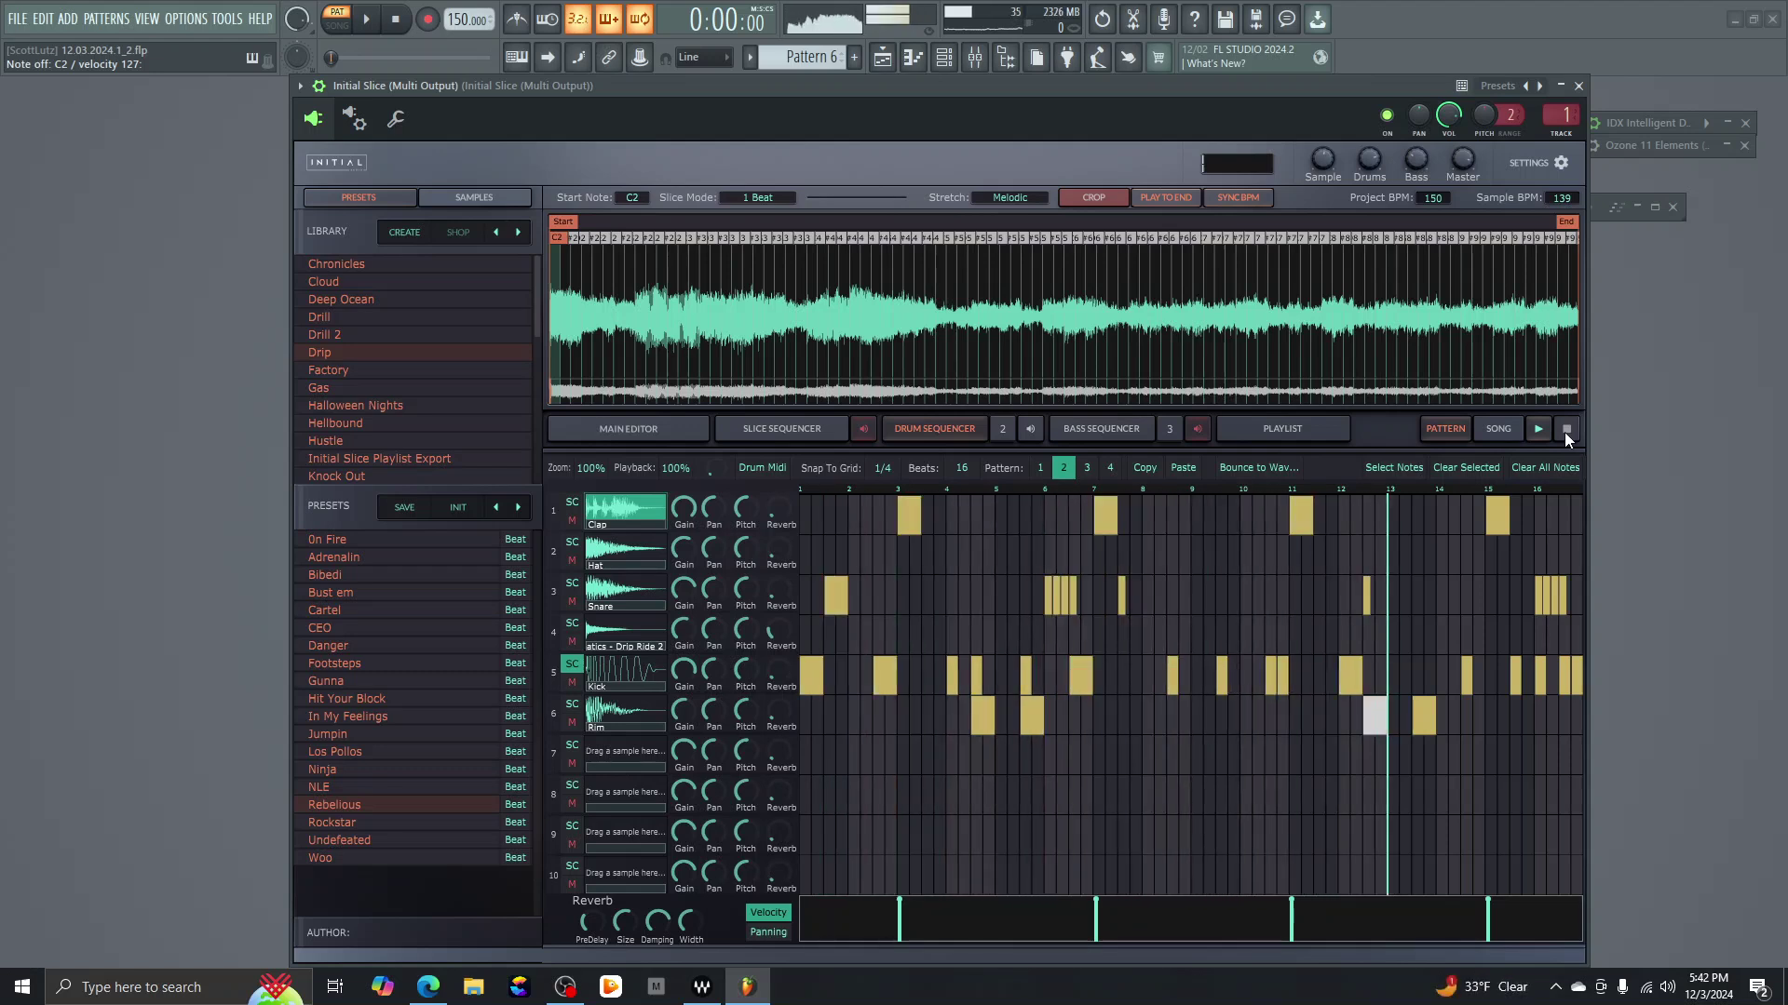
pyautogui.click(1564, 432)
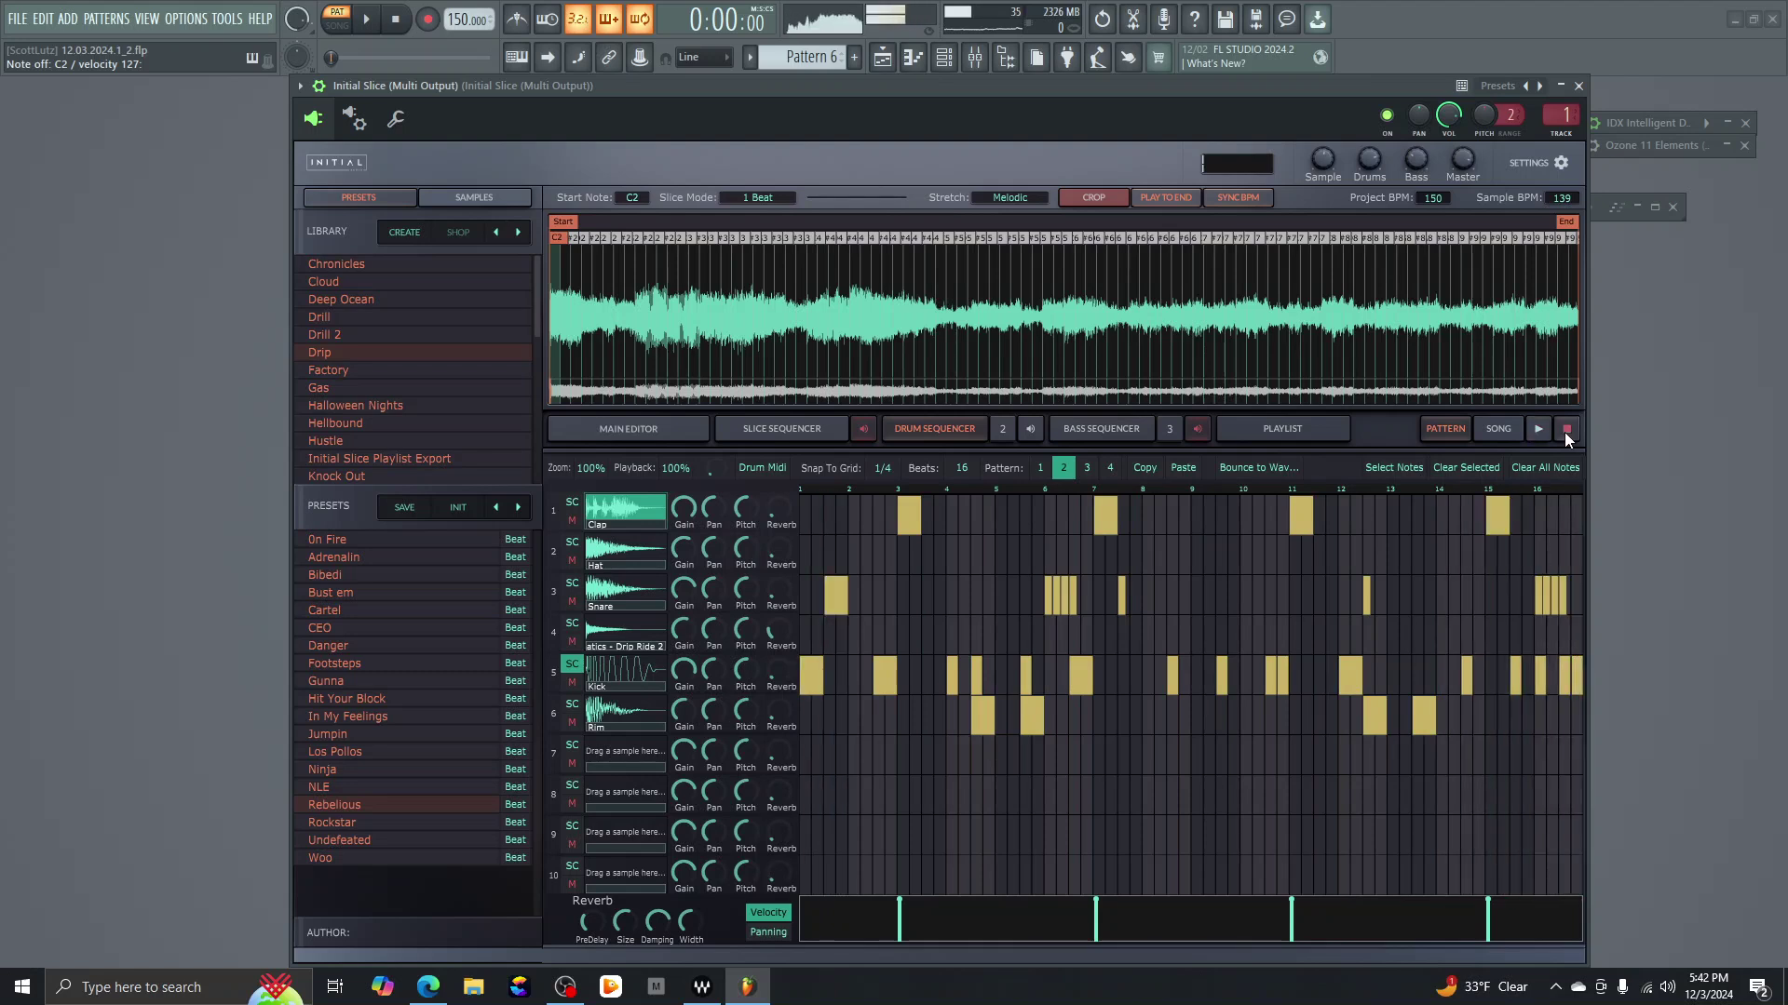
# Step: Audition drum pattern 3, stop playback and reselect drum pattern 1
pyautogui.click(1086, 468)
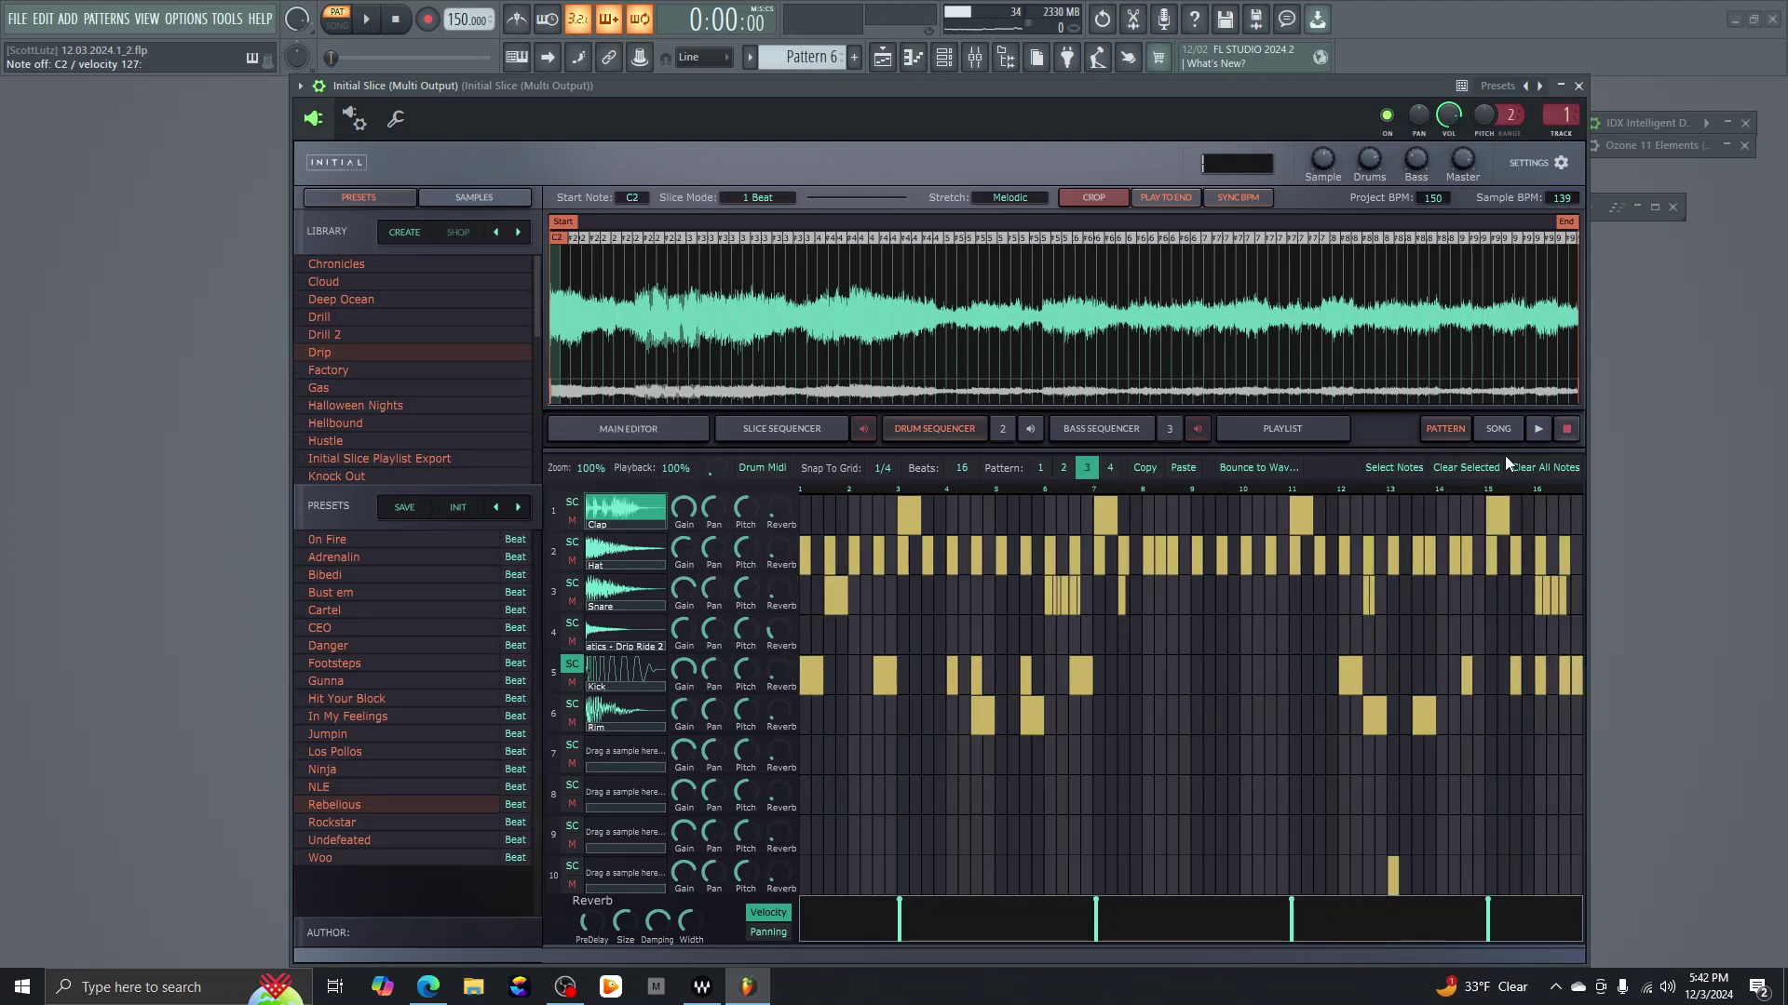
pyautogui.click(1545, 431)
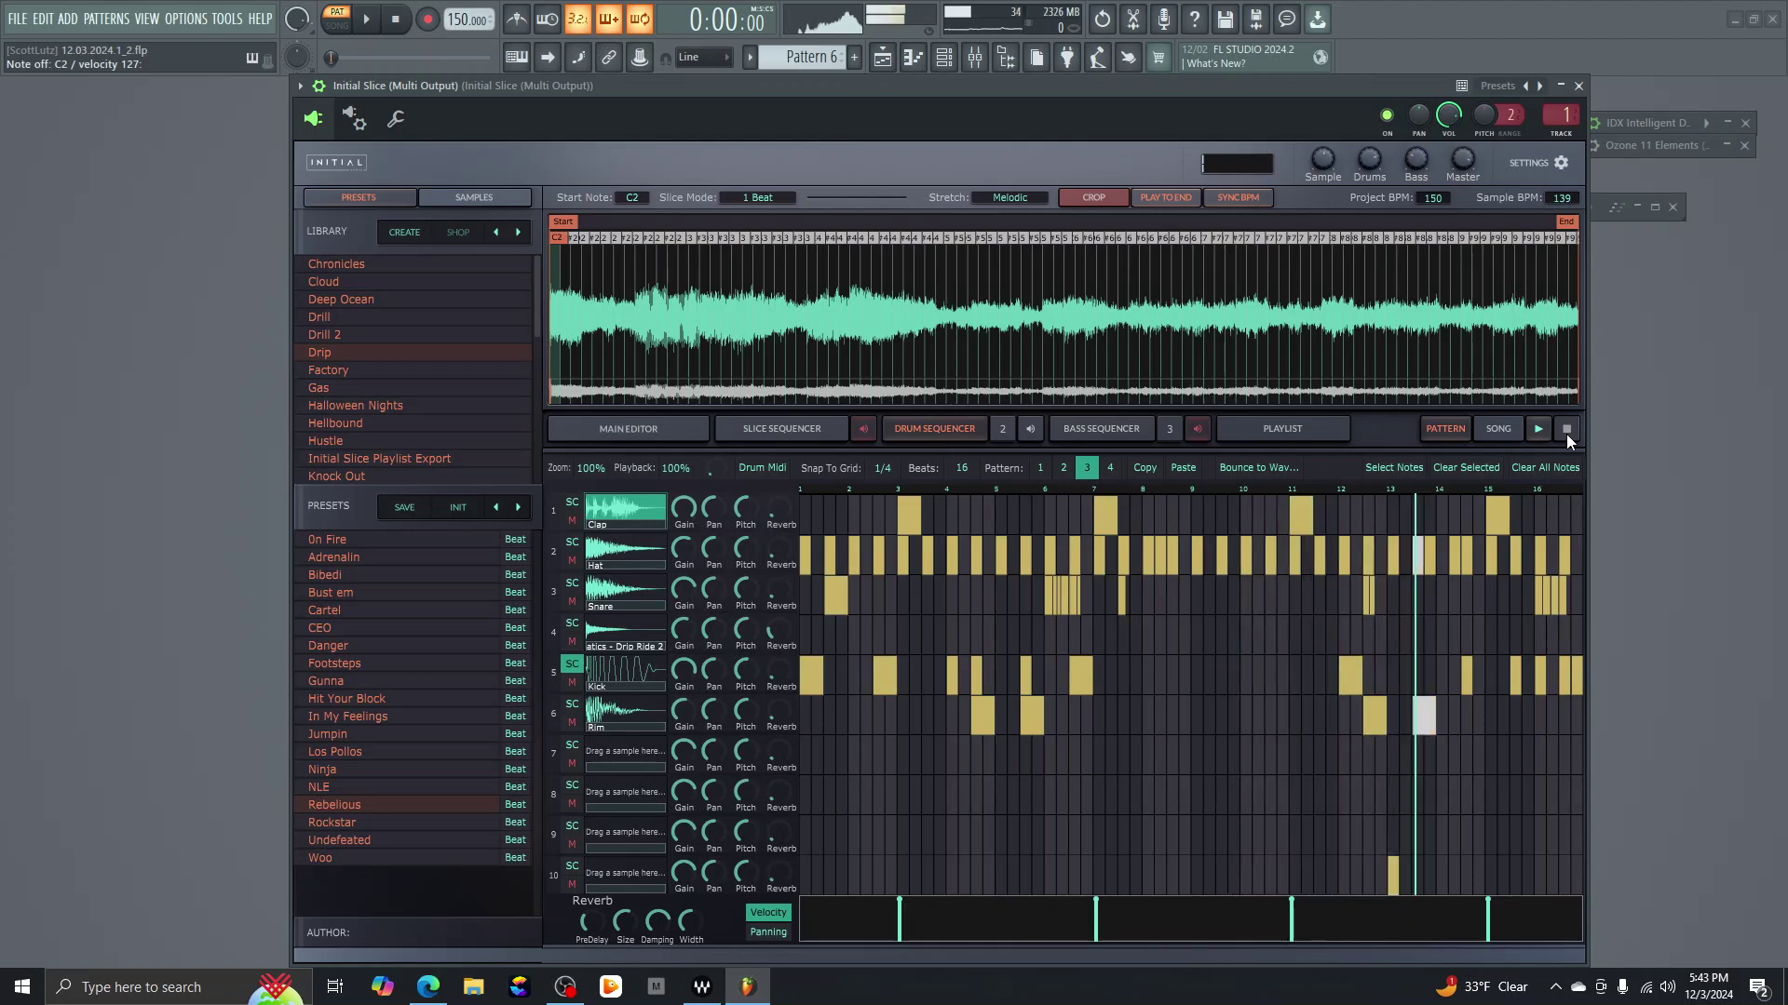
pyautogui.click(1565, 432)
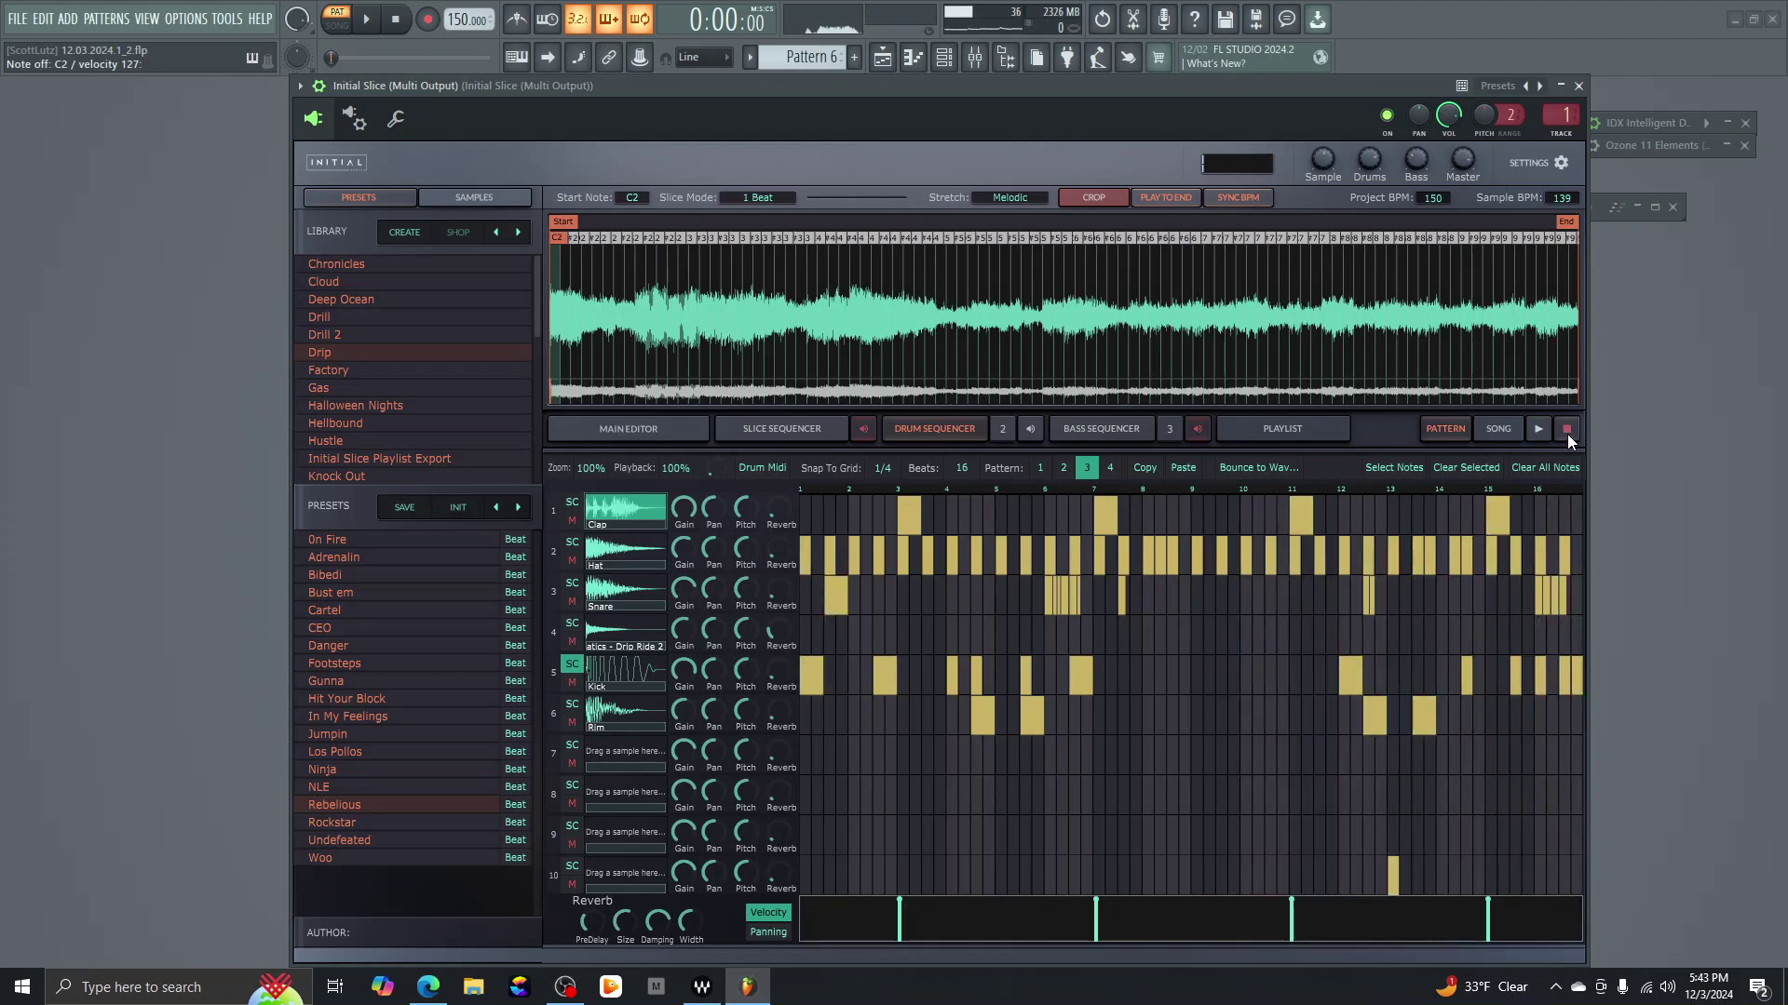
pyautogui.click(1041, 475)
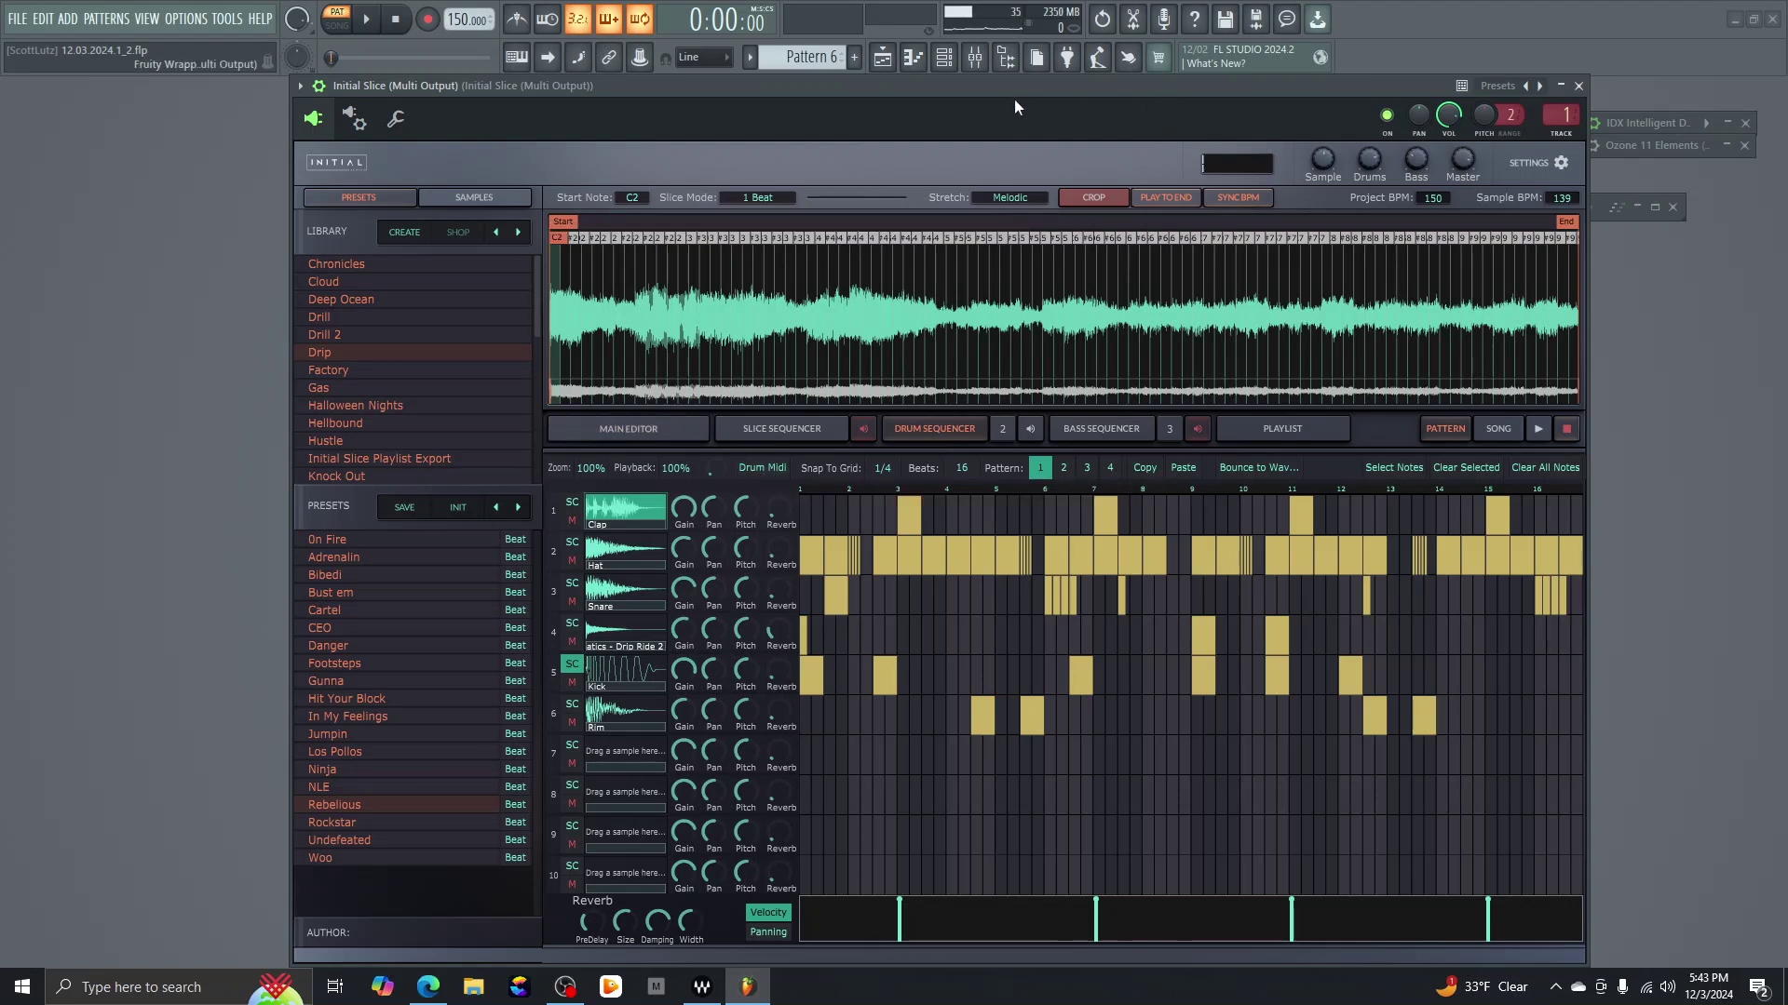
# Step: Move the Initial Slice window down to examine the channel rack behind it, then move the window back up
pyautogui.moveTo(1014, 92); pyautogui.dragTo(1013, 259)
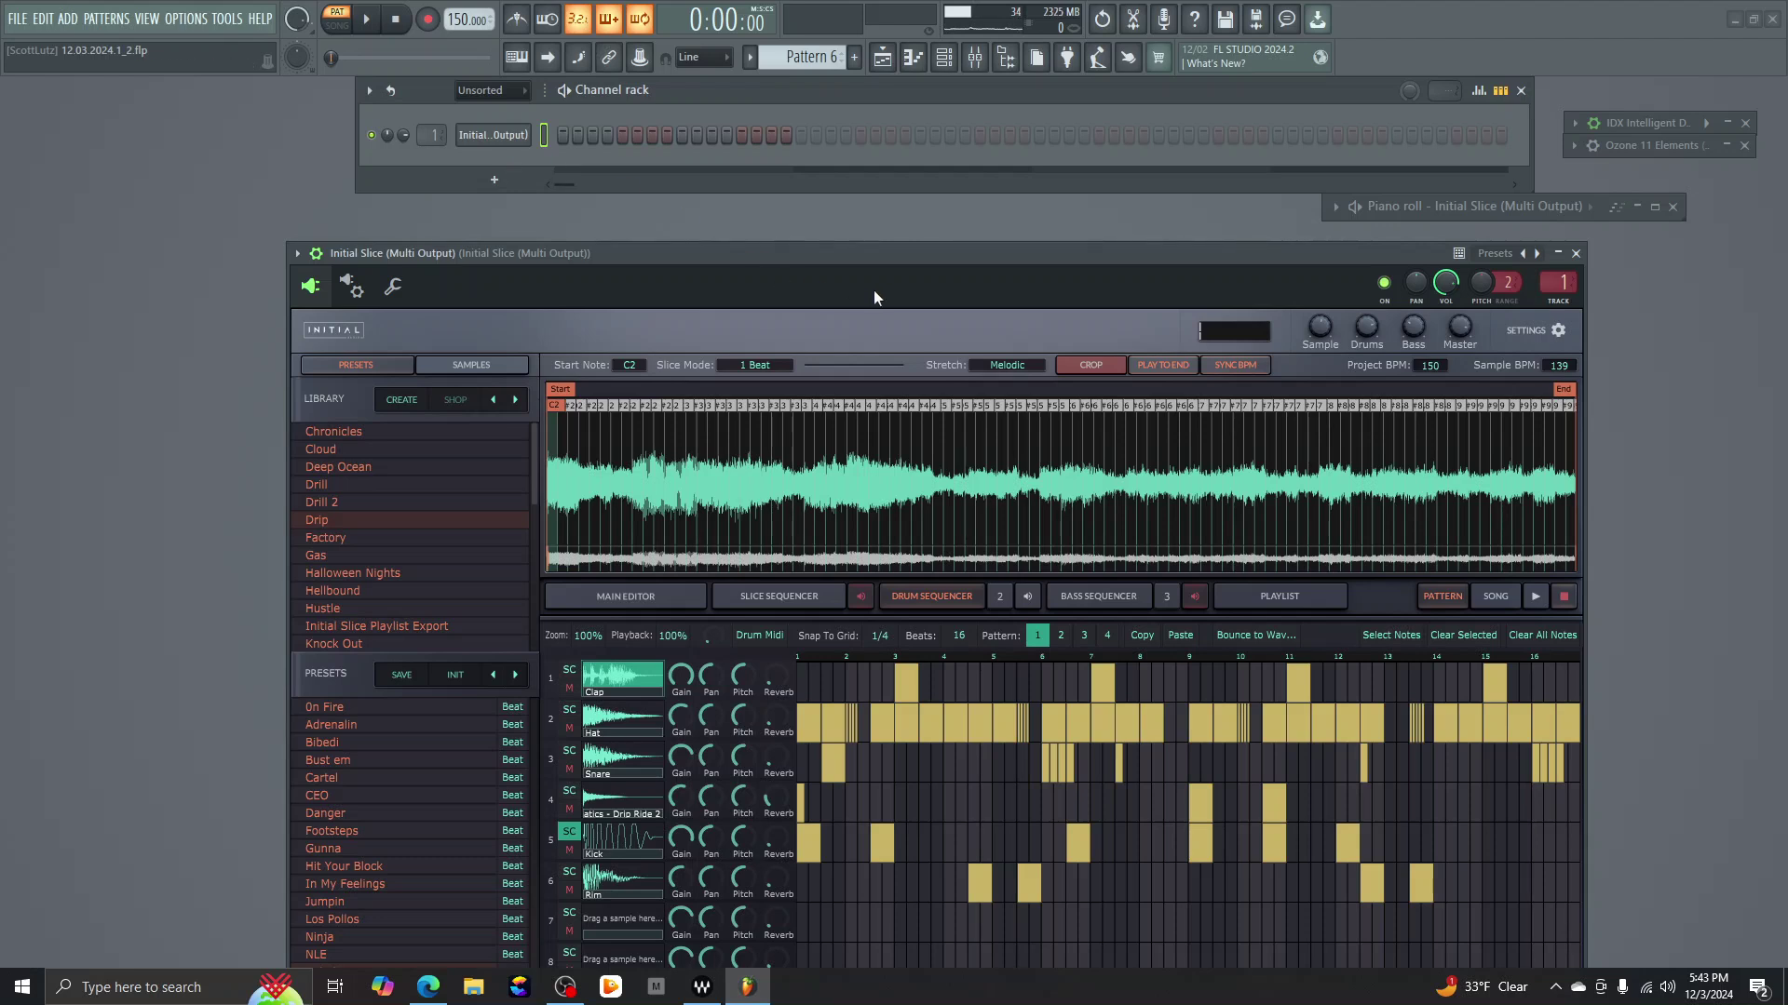
pyautogui.moveTo(887, 252); pyautogui.dragTo(895, 103)
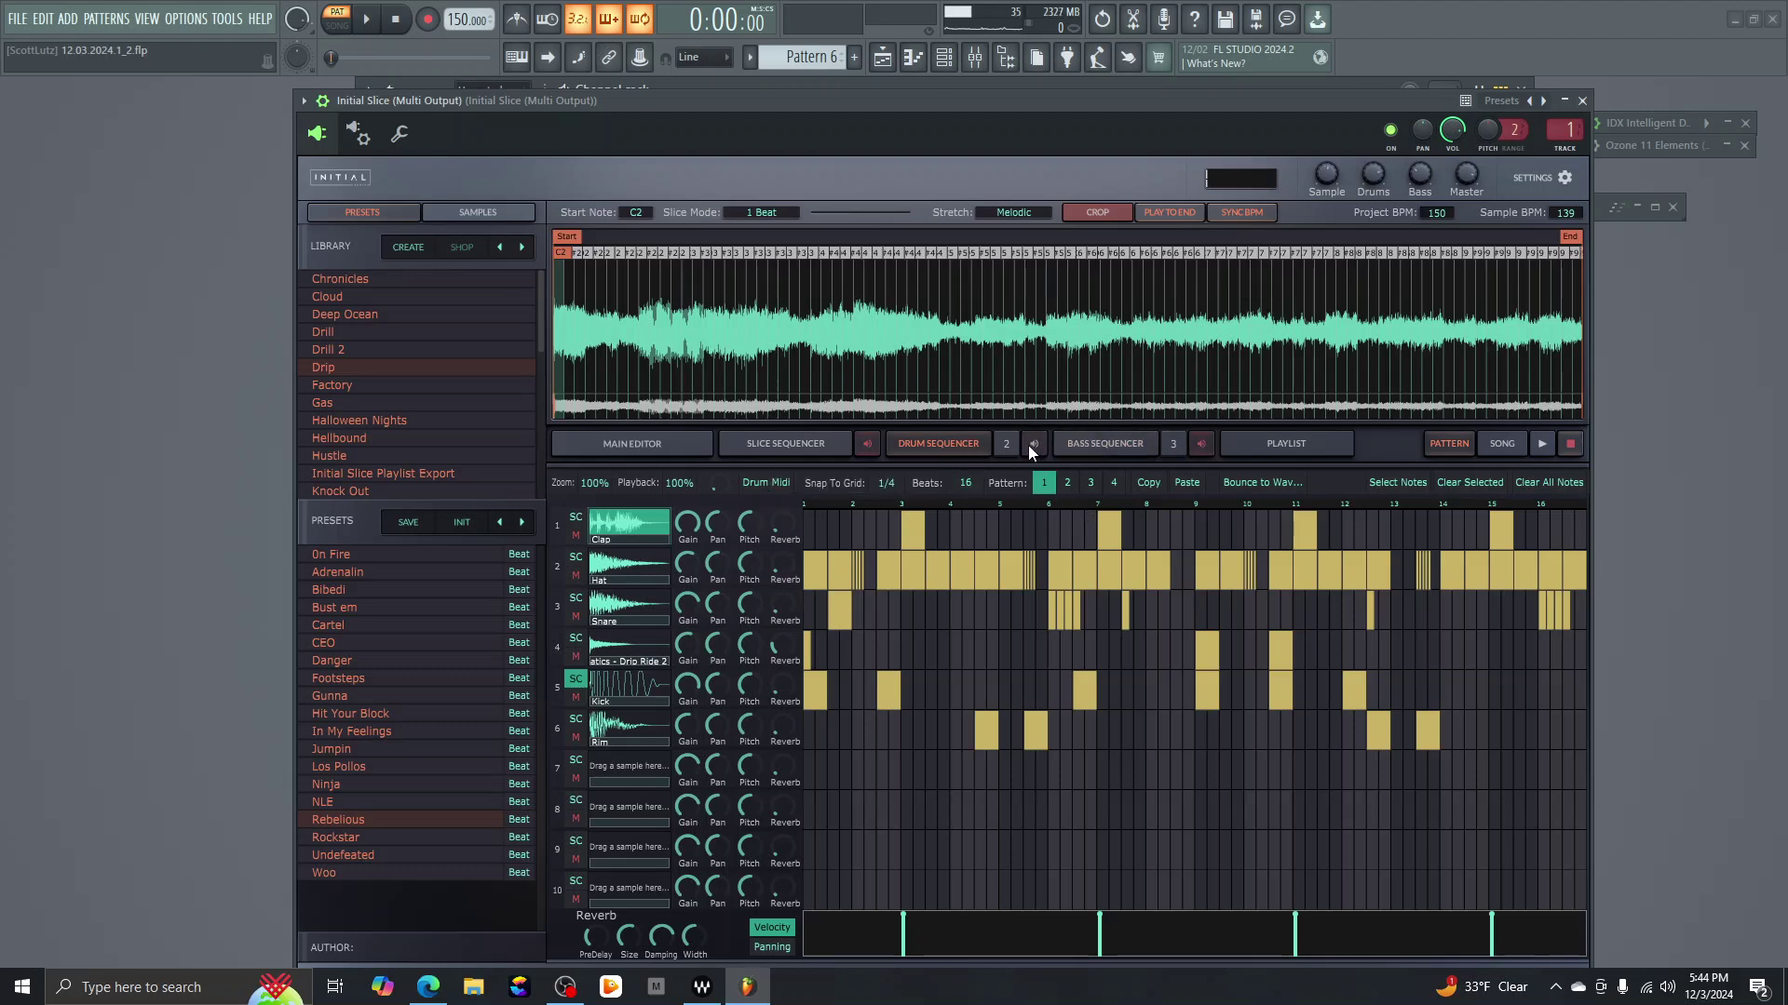
# Step: Examine the bass side chain and the kick's SC switch, and audition bass pattern 1 with the slice and drum sequencers muted
pyautogui.click(1116, 451)
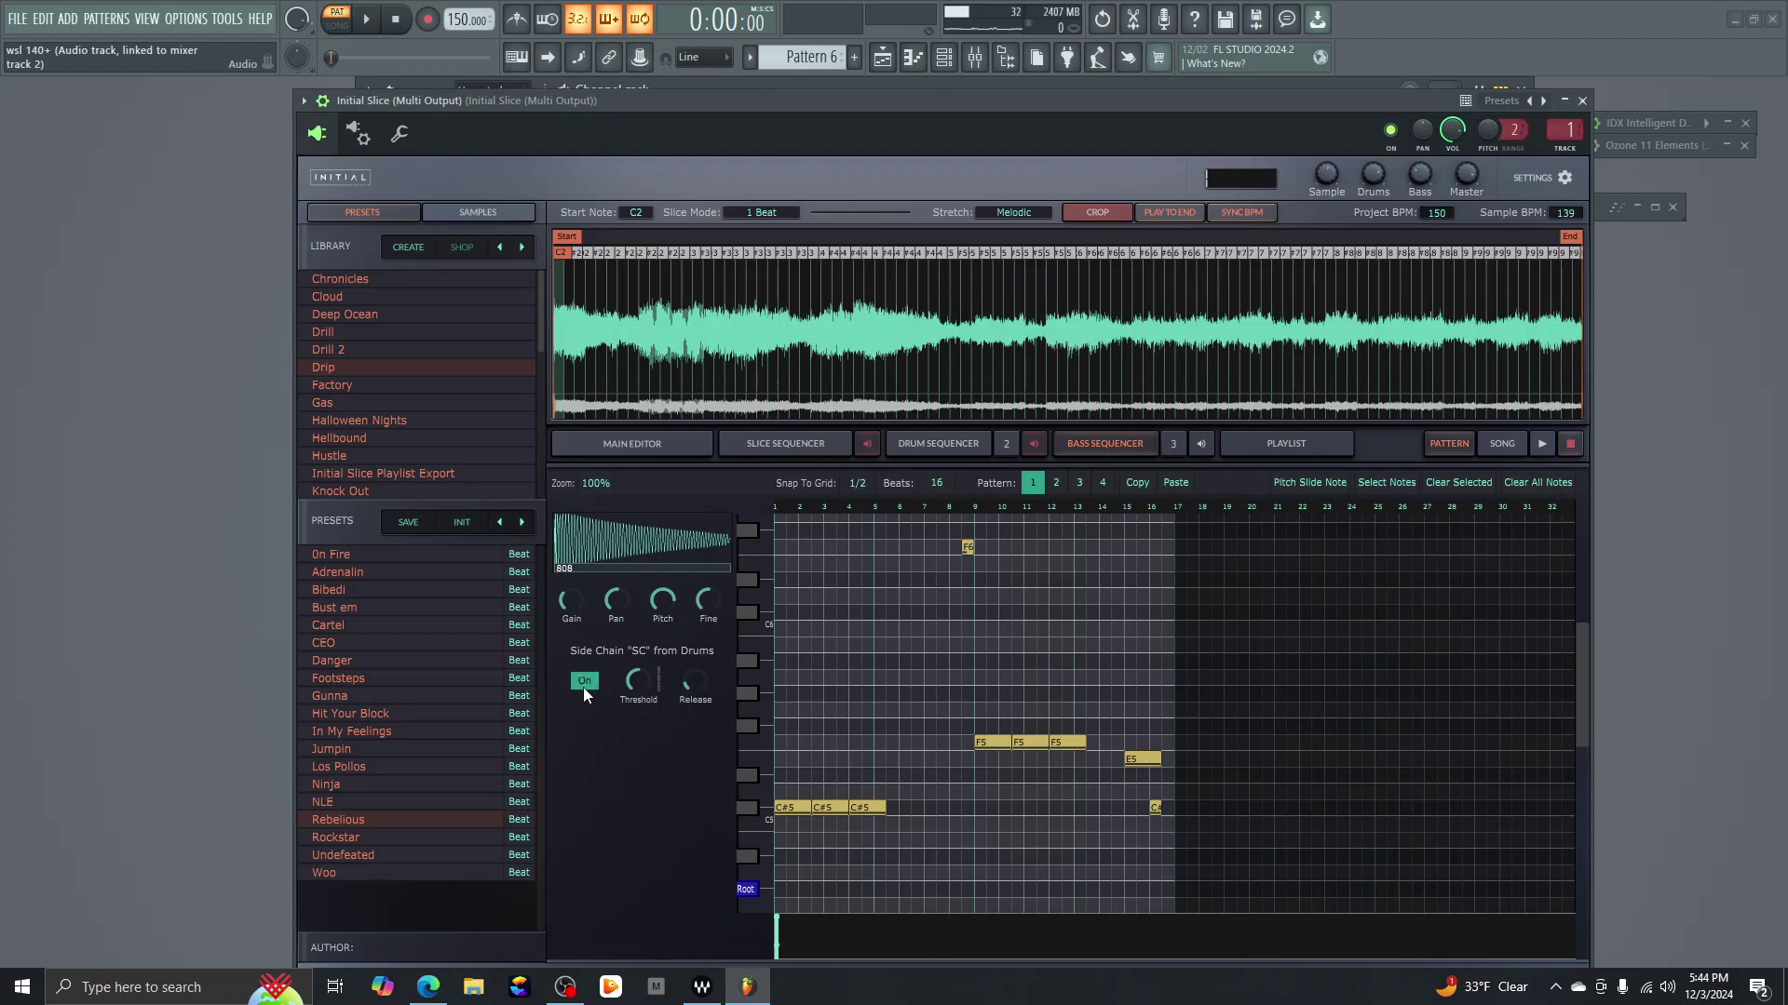
pyautogui.click(920, 450)
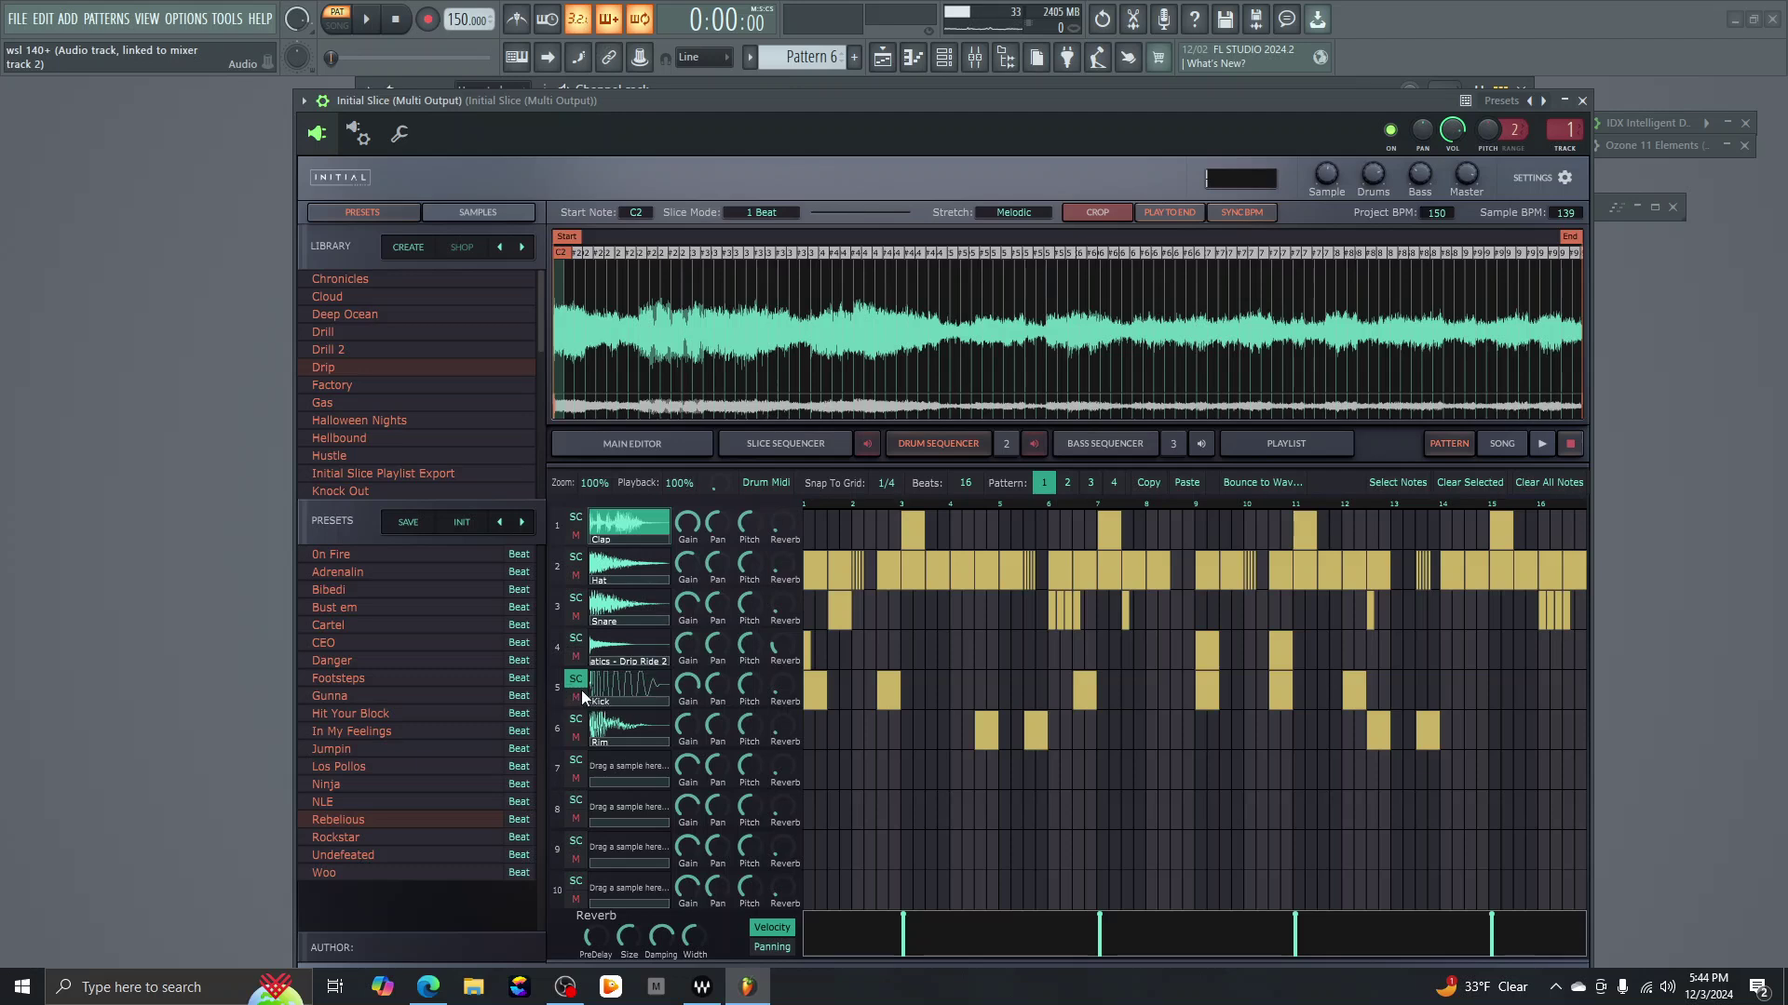
pyautogui.click(1102, 447)
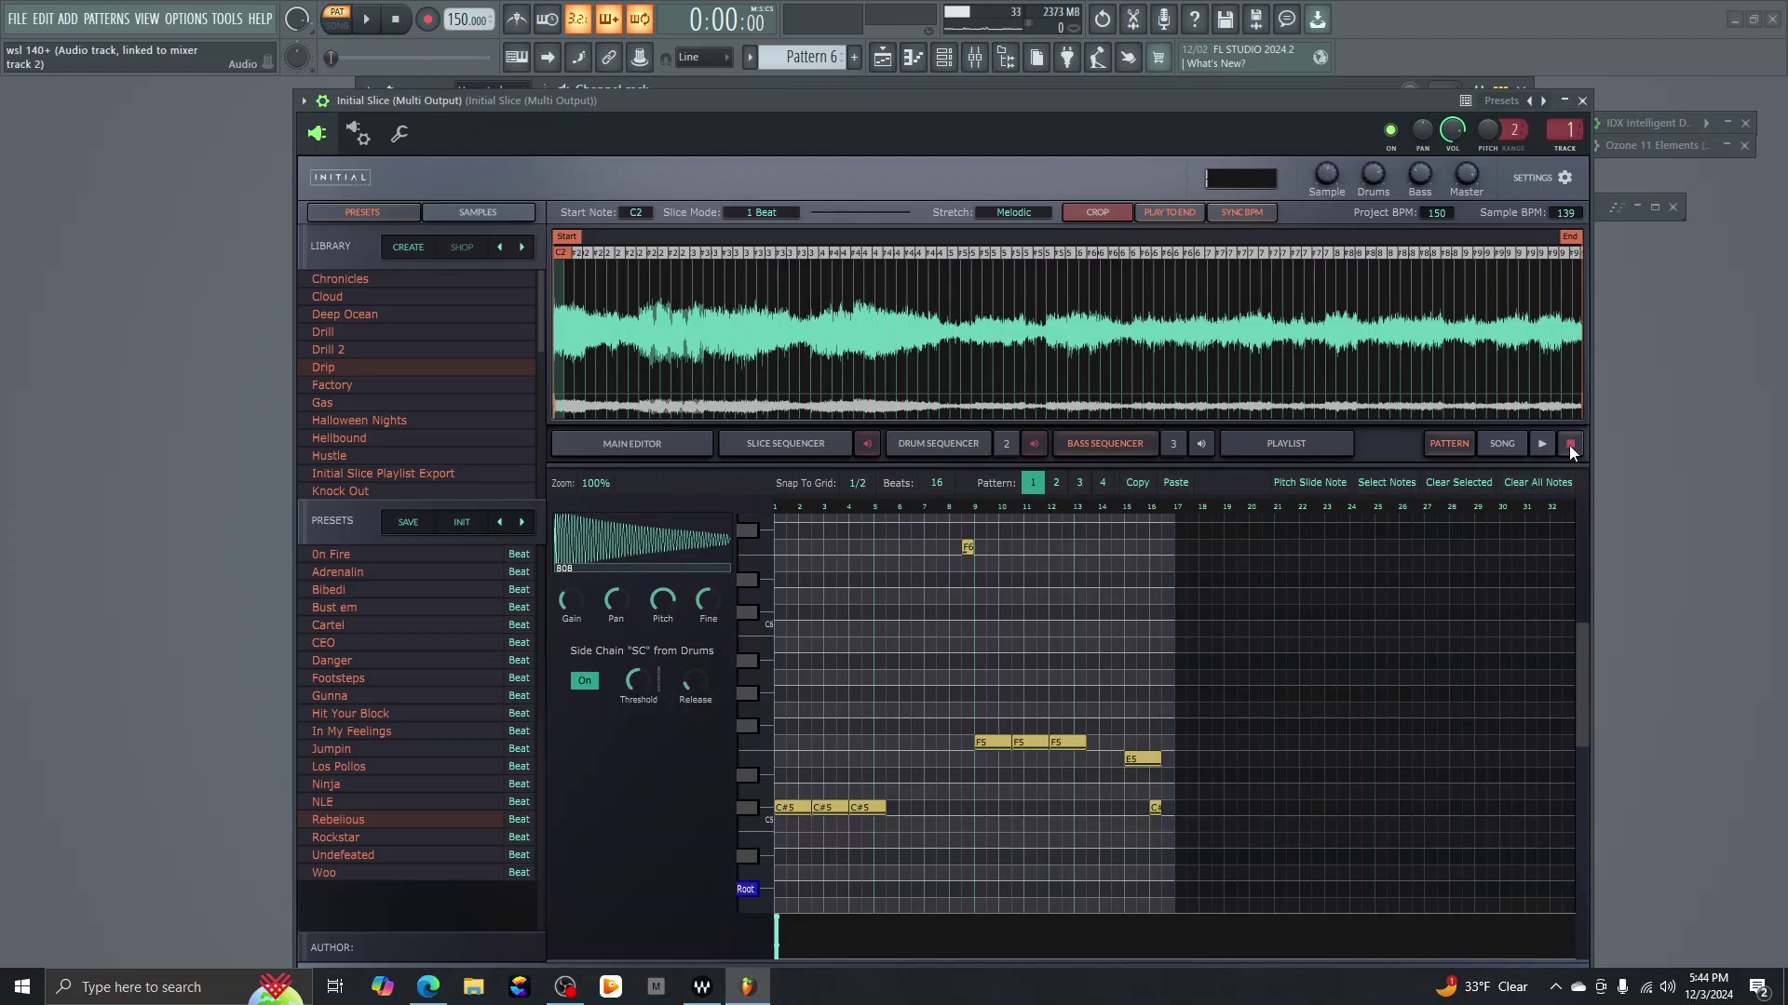
pyautogui.click(1541, 444)
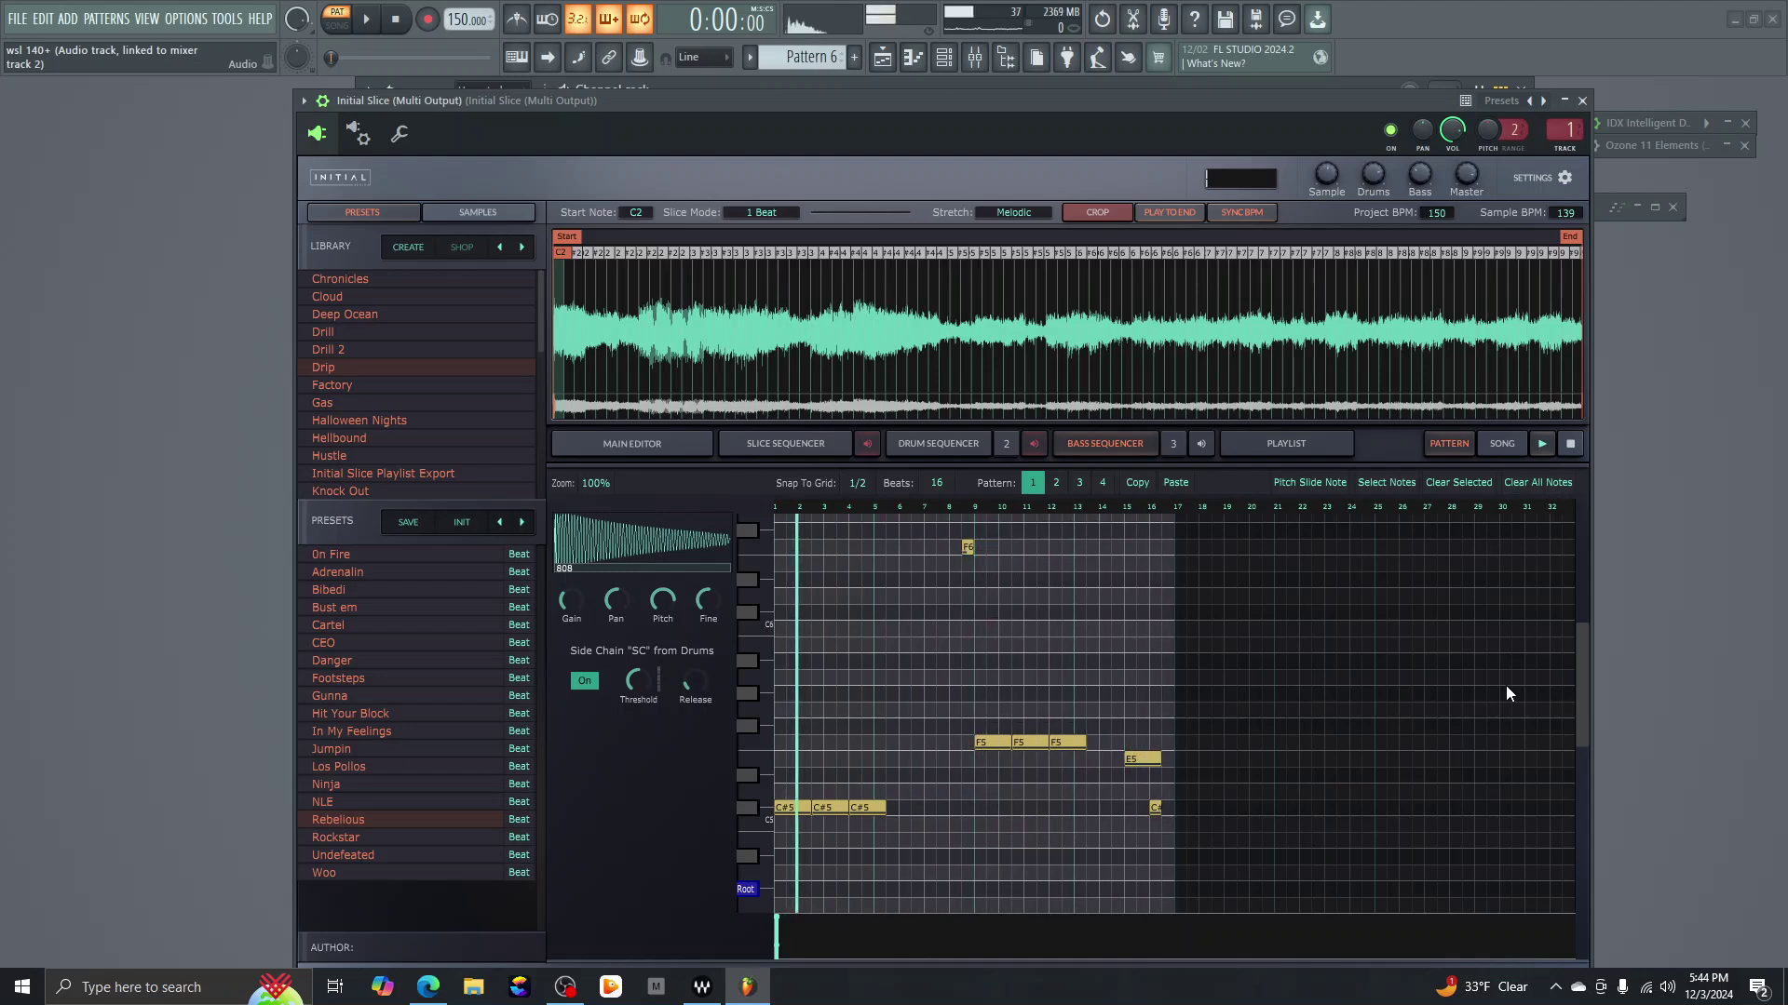
pyautogui.click(1567, 445)
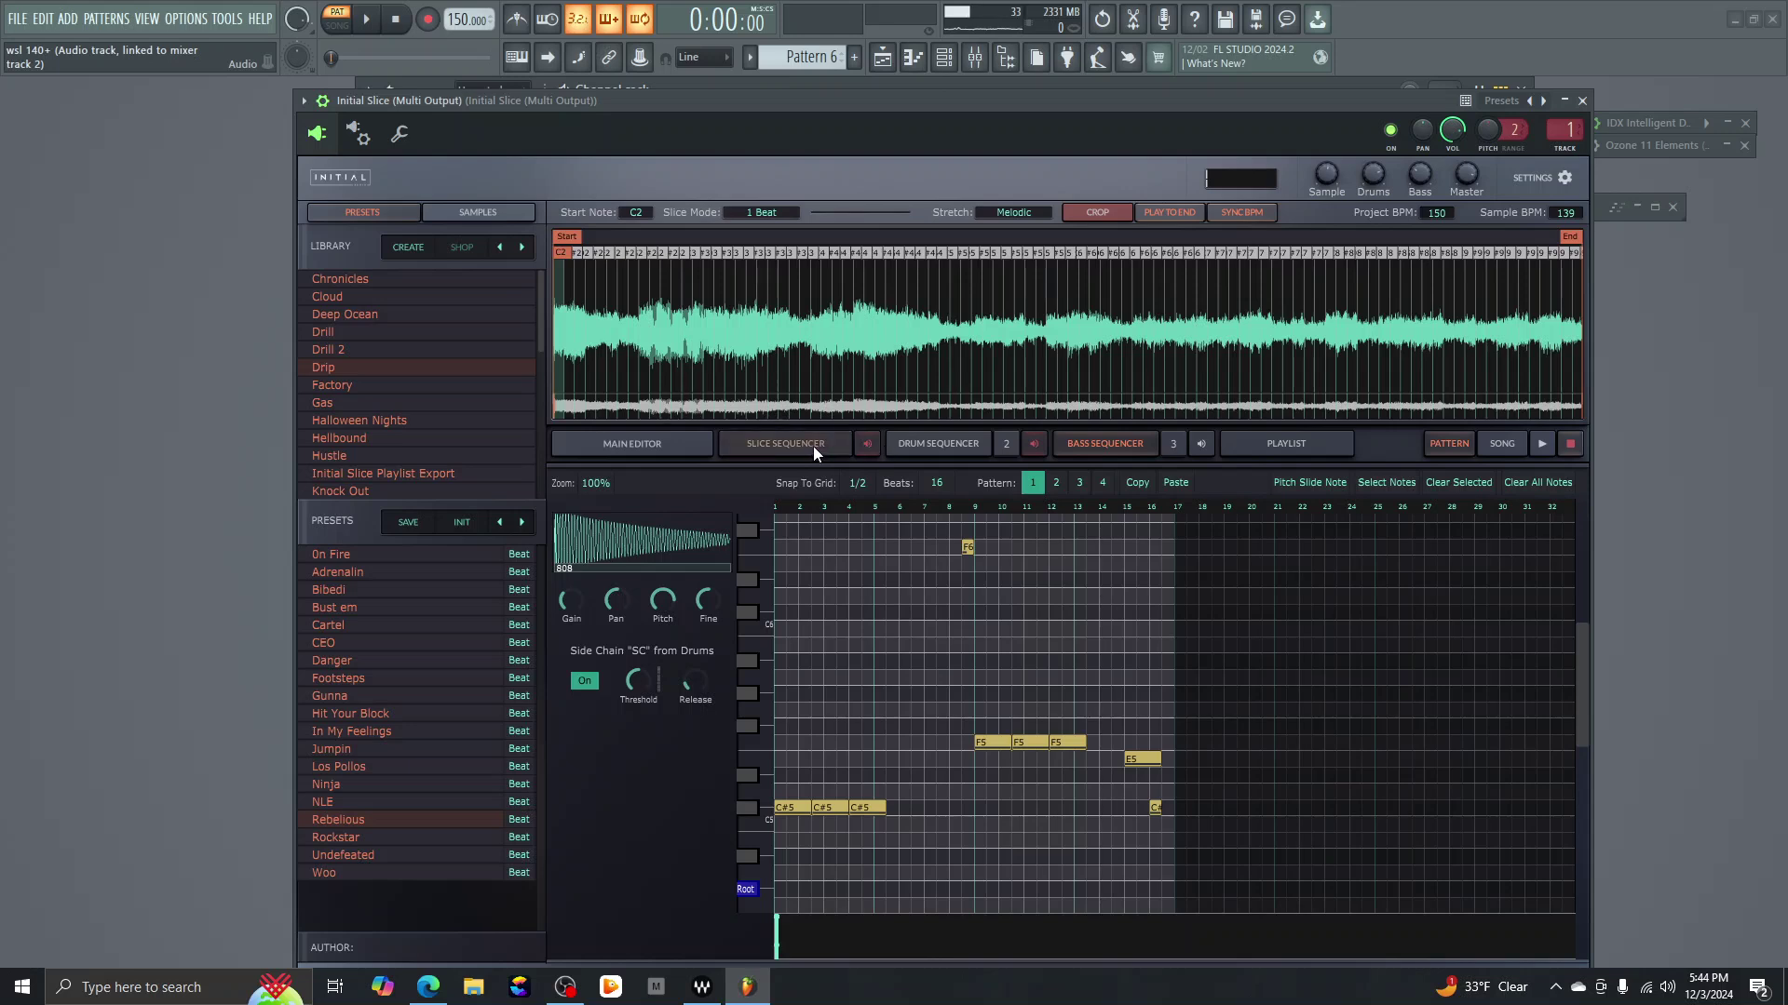
# Step: Show the main editor, move the Initial Slice window clear of the piano roll and maximize that piano roll
pyautogui.click(648, 451)
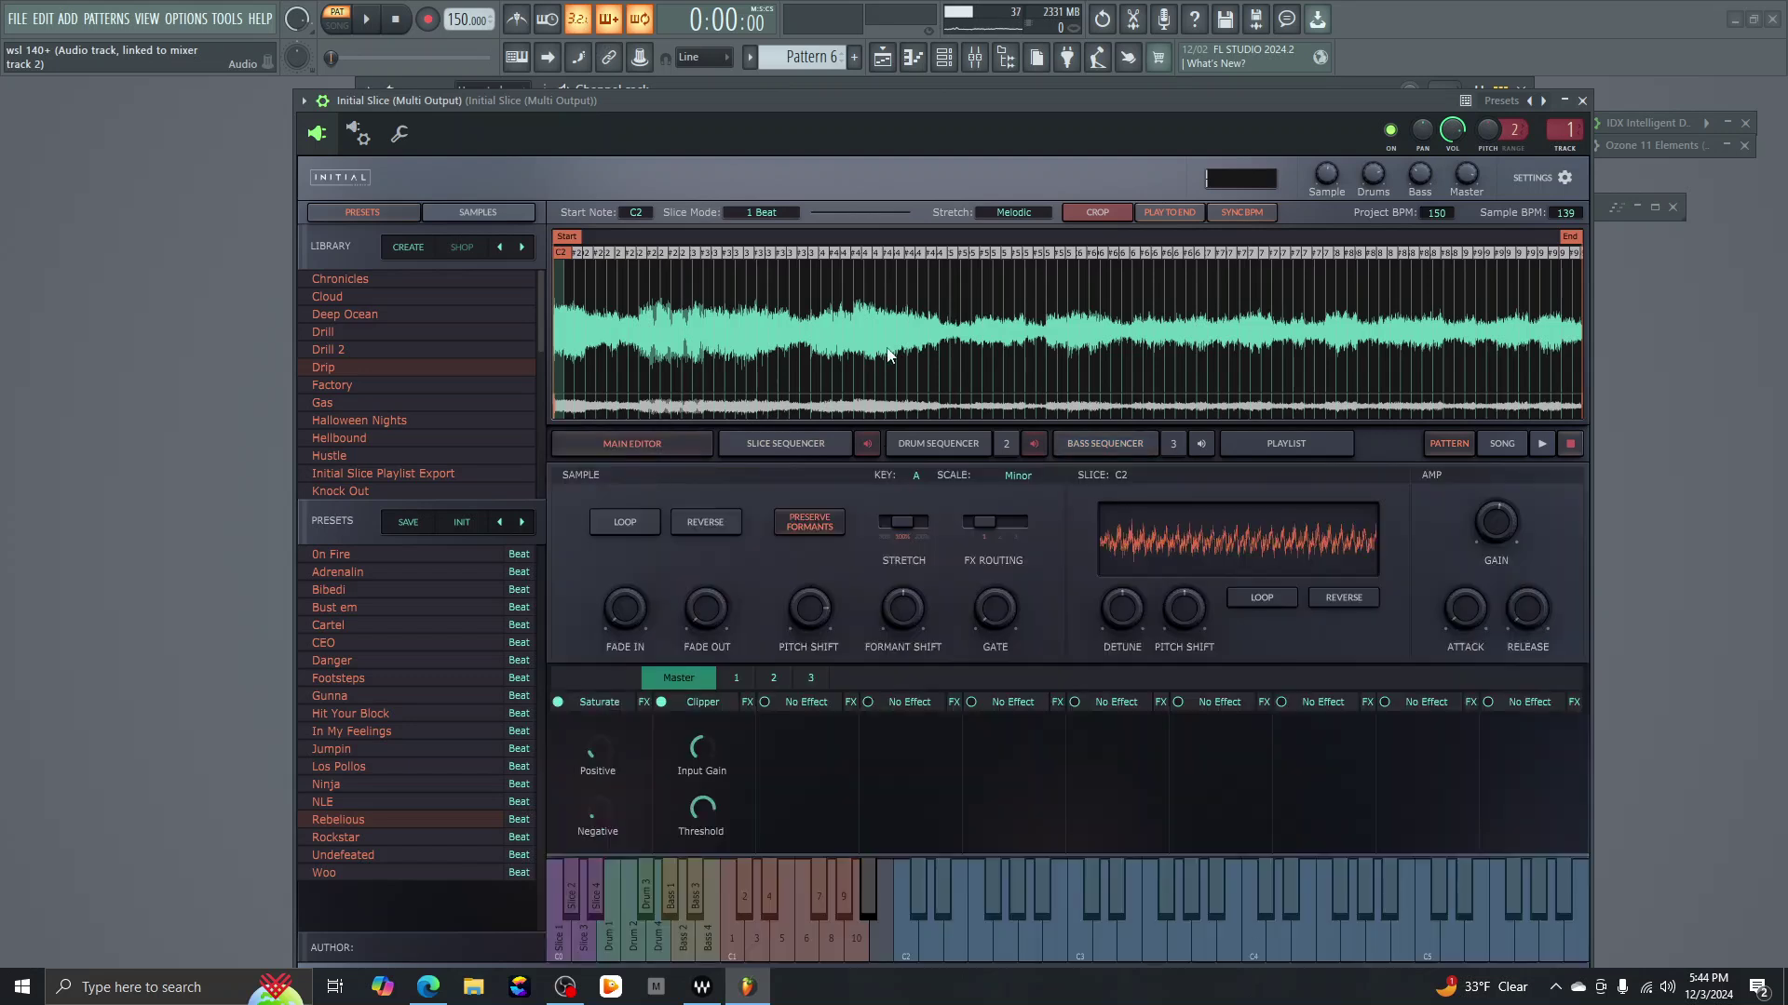
pyautogui.moveTo(1171, 103); pyautogui.dragTo(1166, 330)
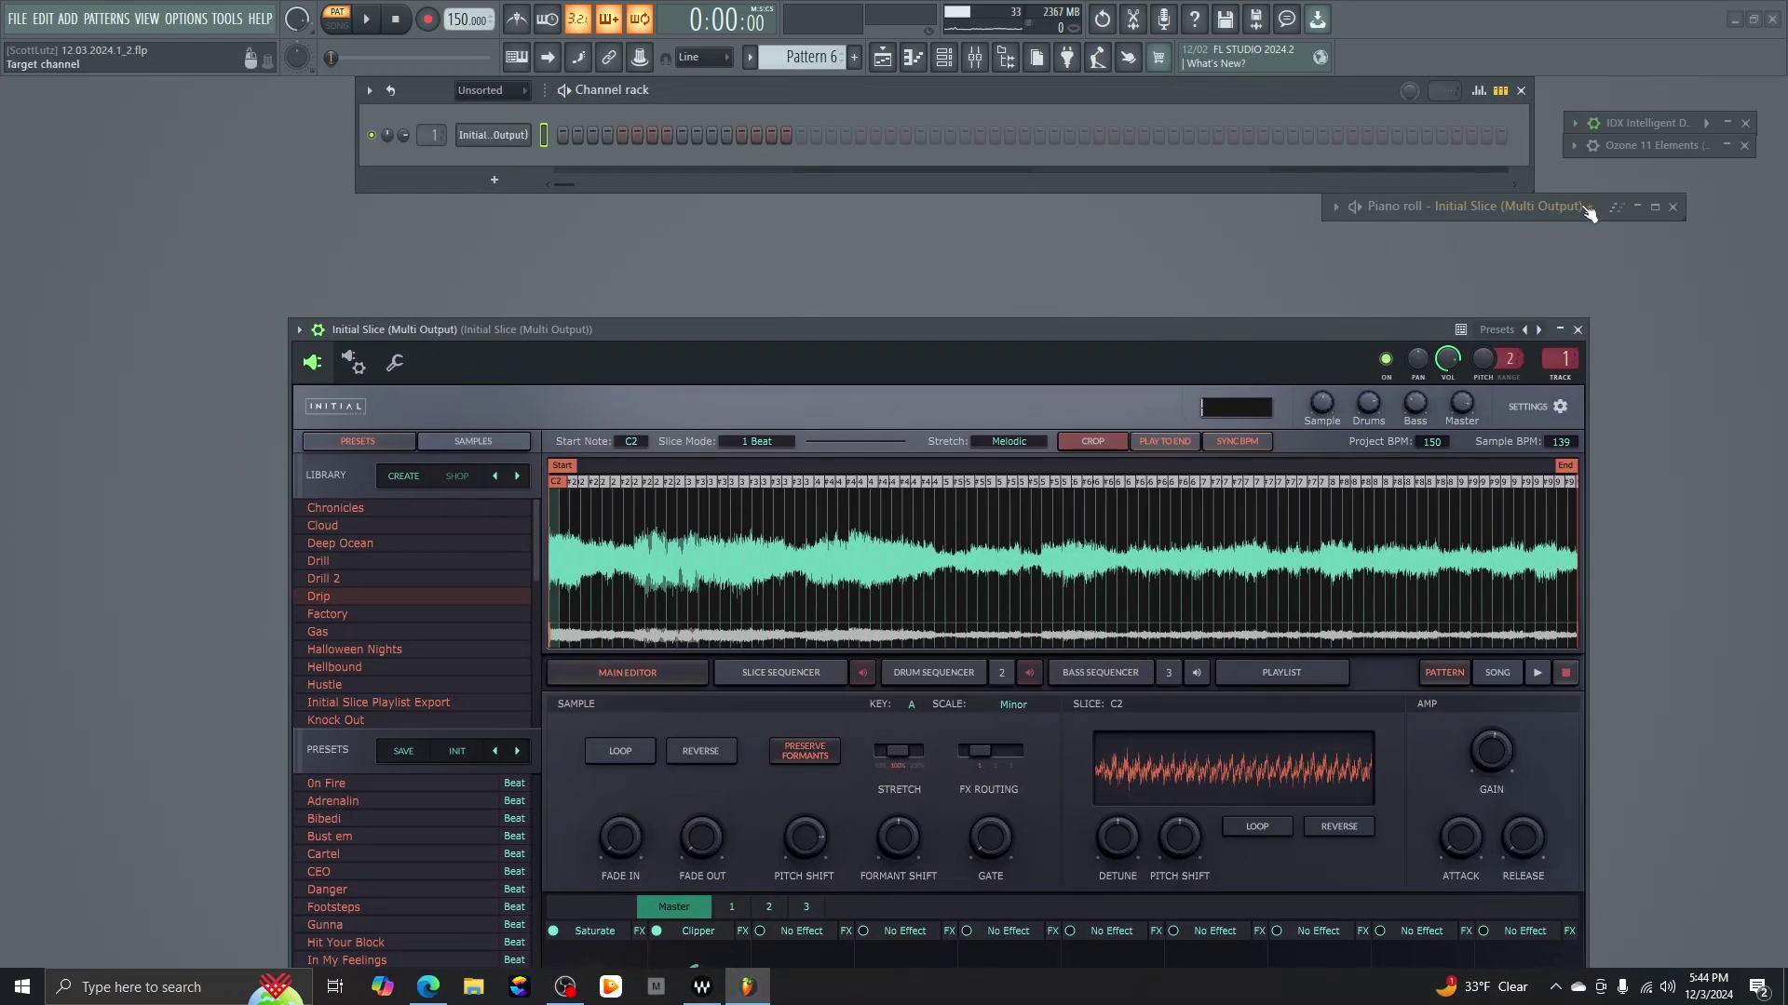
pyautogui.click(1654, 206)
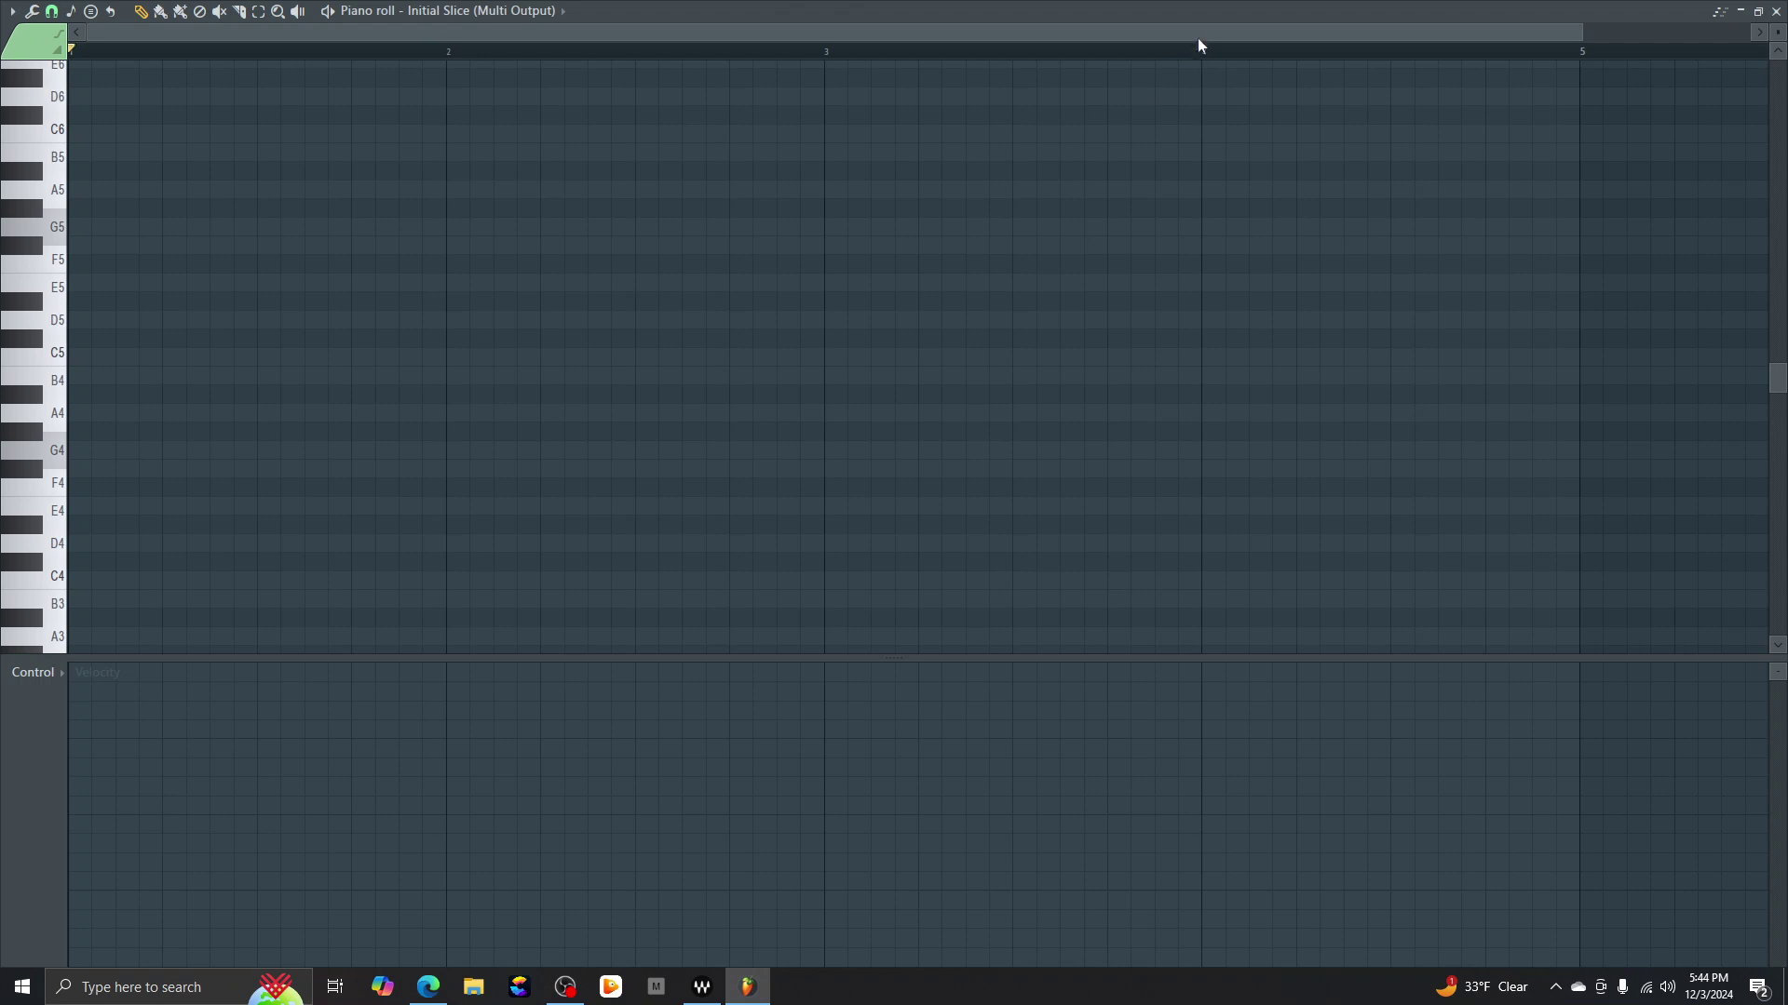
# Step: Check the Initial Slice window and channel rack behind the maximized piano roll, returning to the full piano roll view
pyautogui.click(1758, 12)
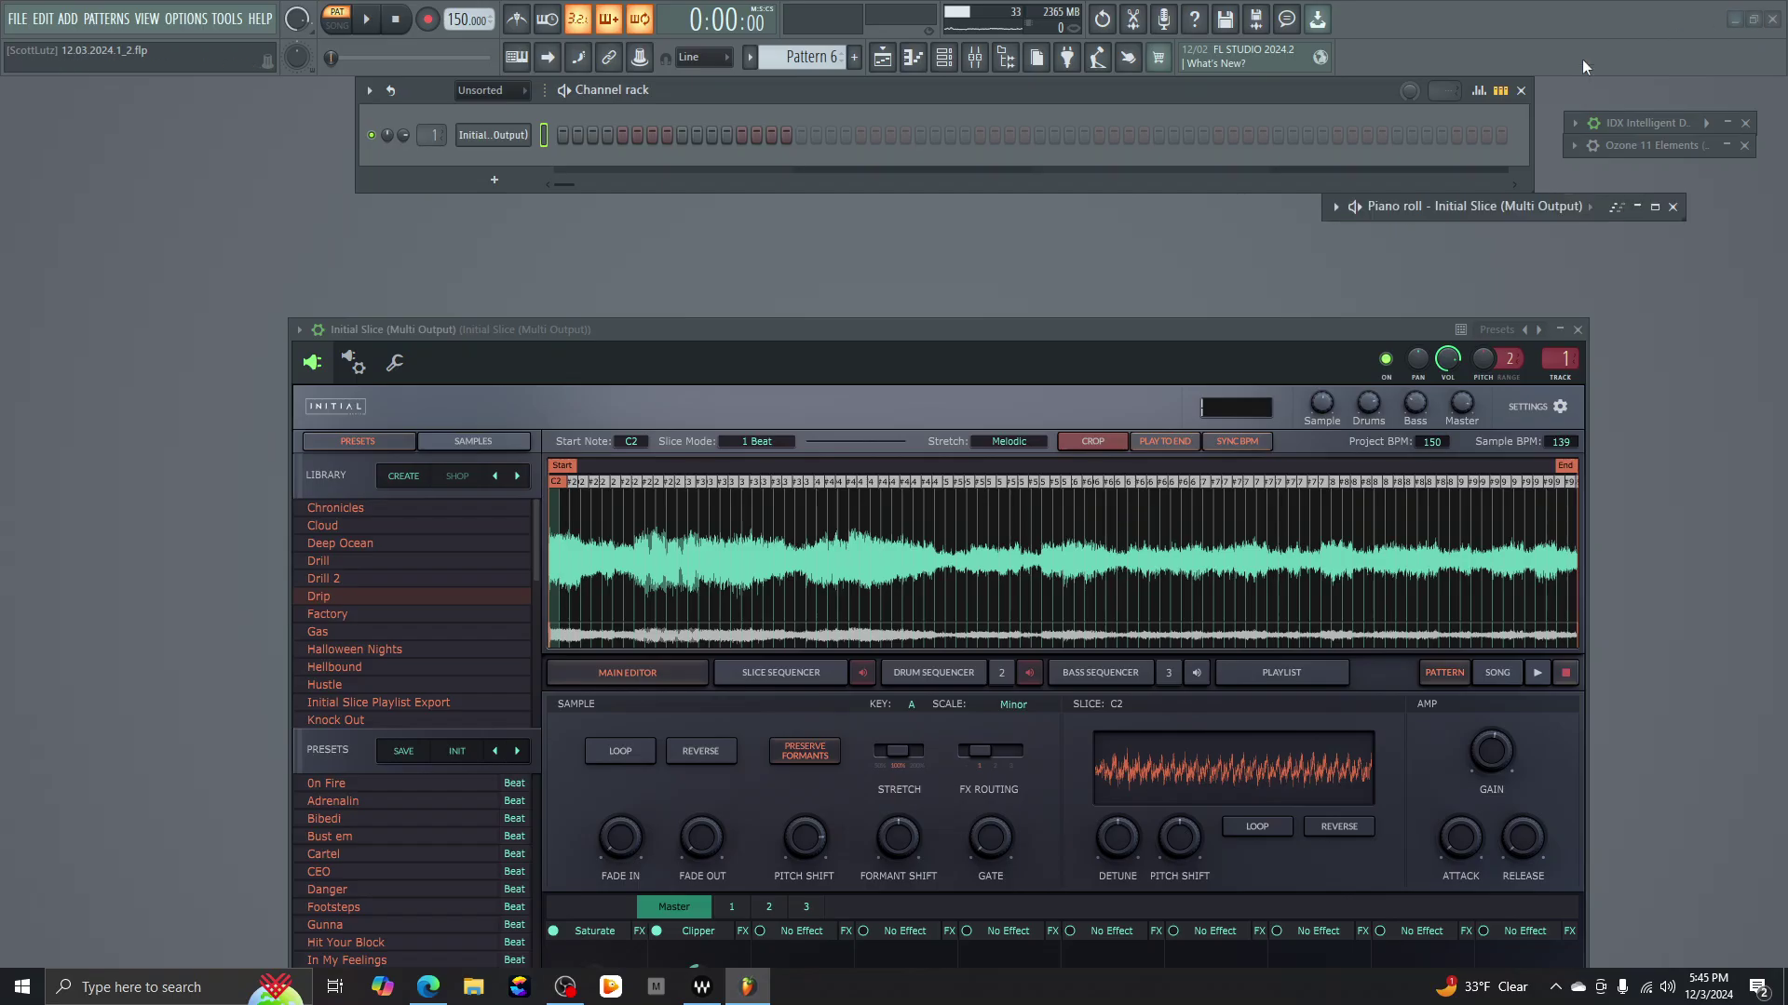
pyautogui.click(1655, 207)
pyautogui.click(1758, 11)
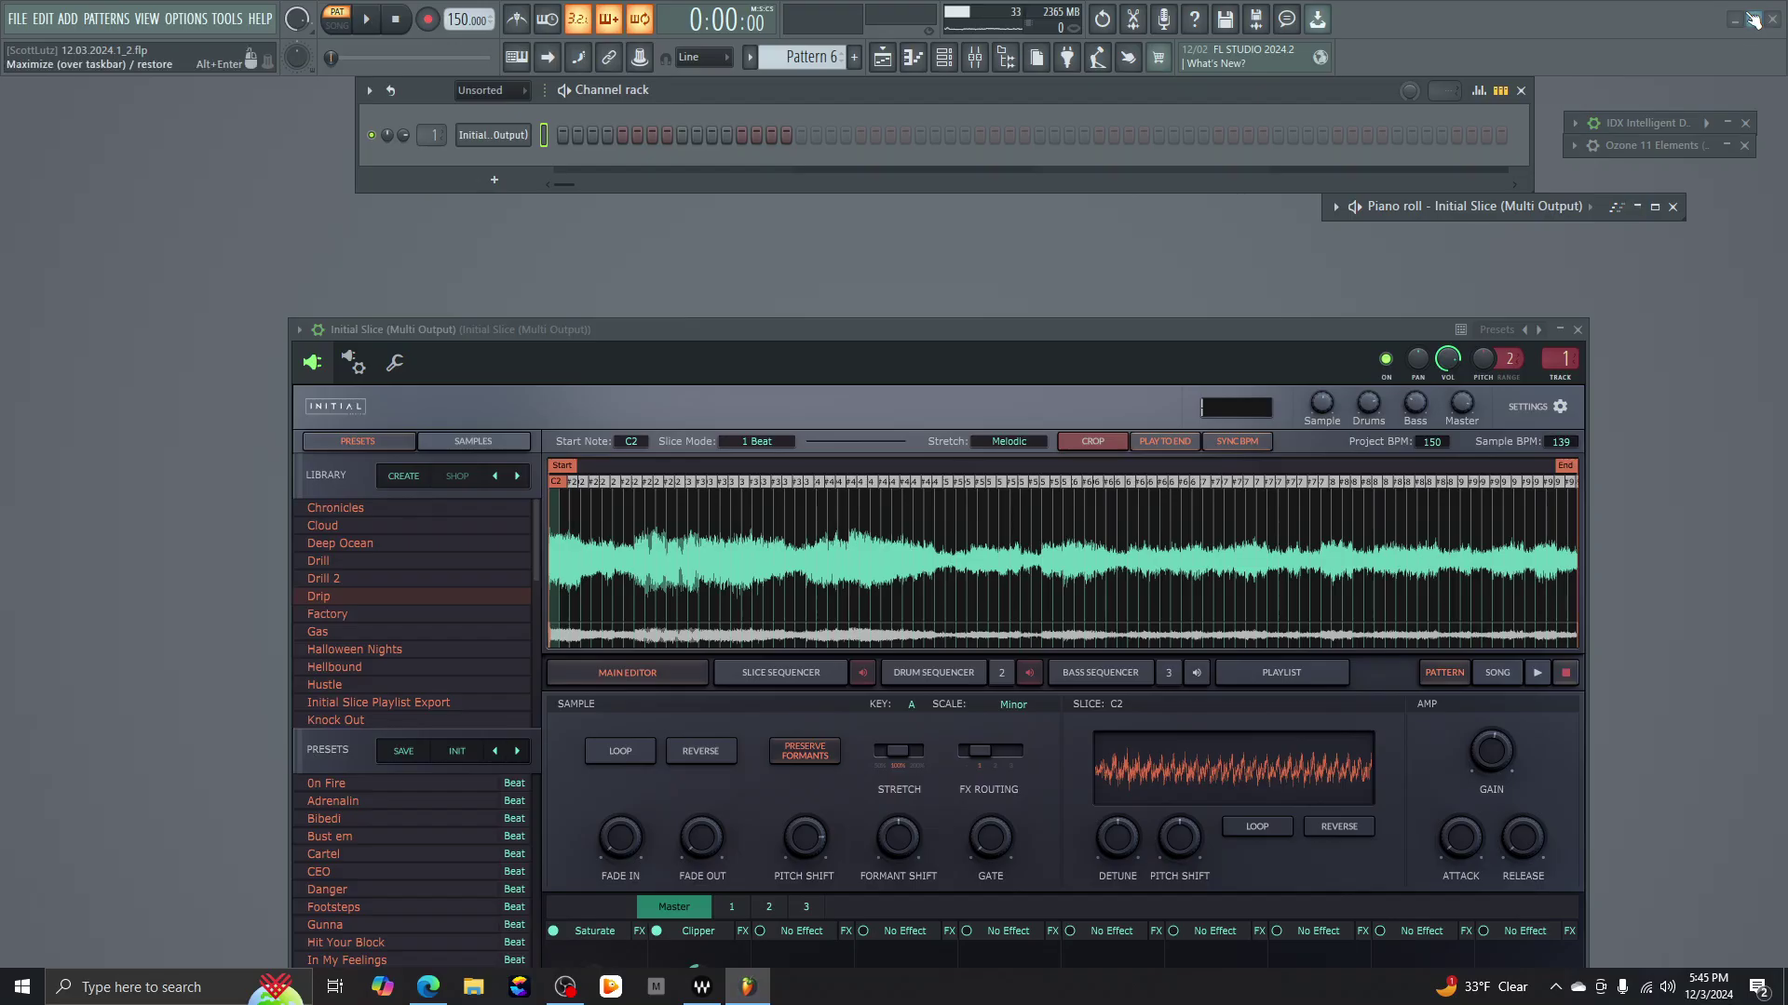
pyautogui.click(1655, 206)
# Step: Select Pattern 1, examine its notes in the lowest octaves of the piano roll and audition the C2 key
pyautogui.scroll(-15, 1108, 509)
pyautogui.scroll(-1, 1113, 509)
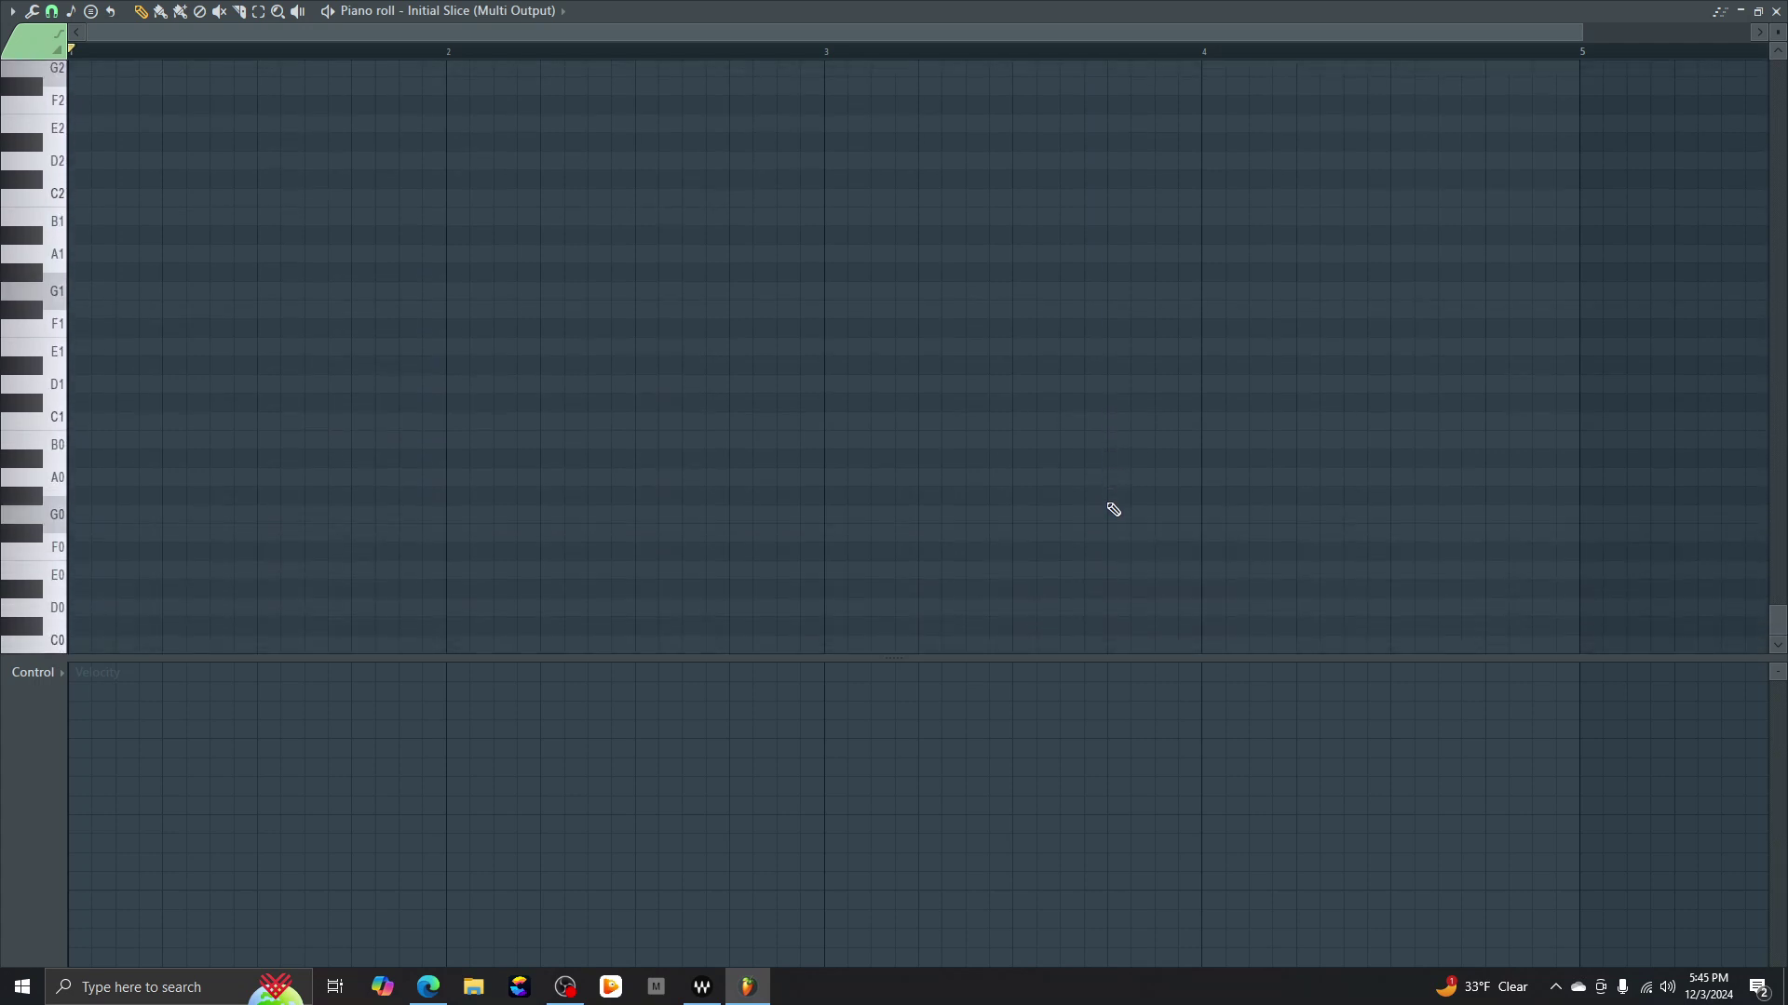
pyautogui.press('KP_Add')
pyautogui.press('KP_Add')
pyautogui.press('KP_Add')
pyautogui.press('KP_Add')
pyautogui.press('KP_Add')
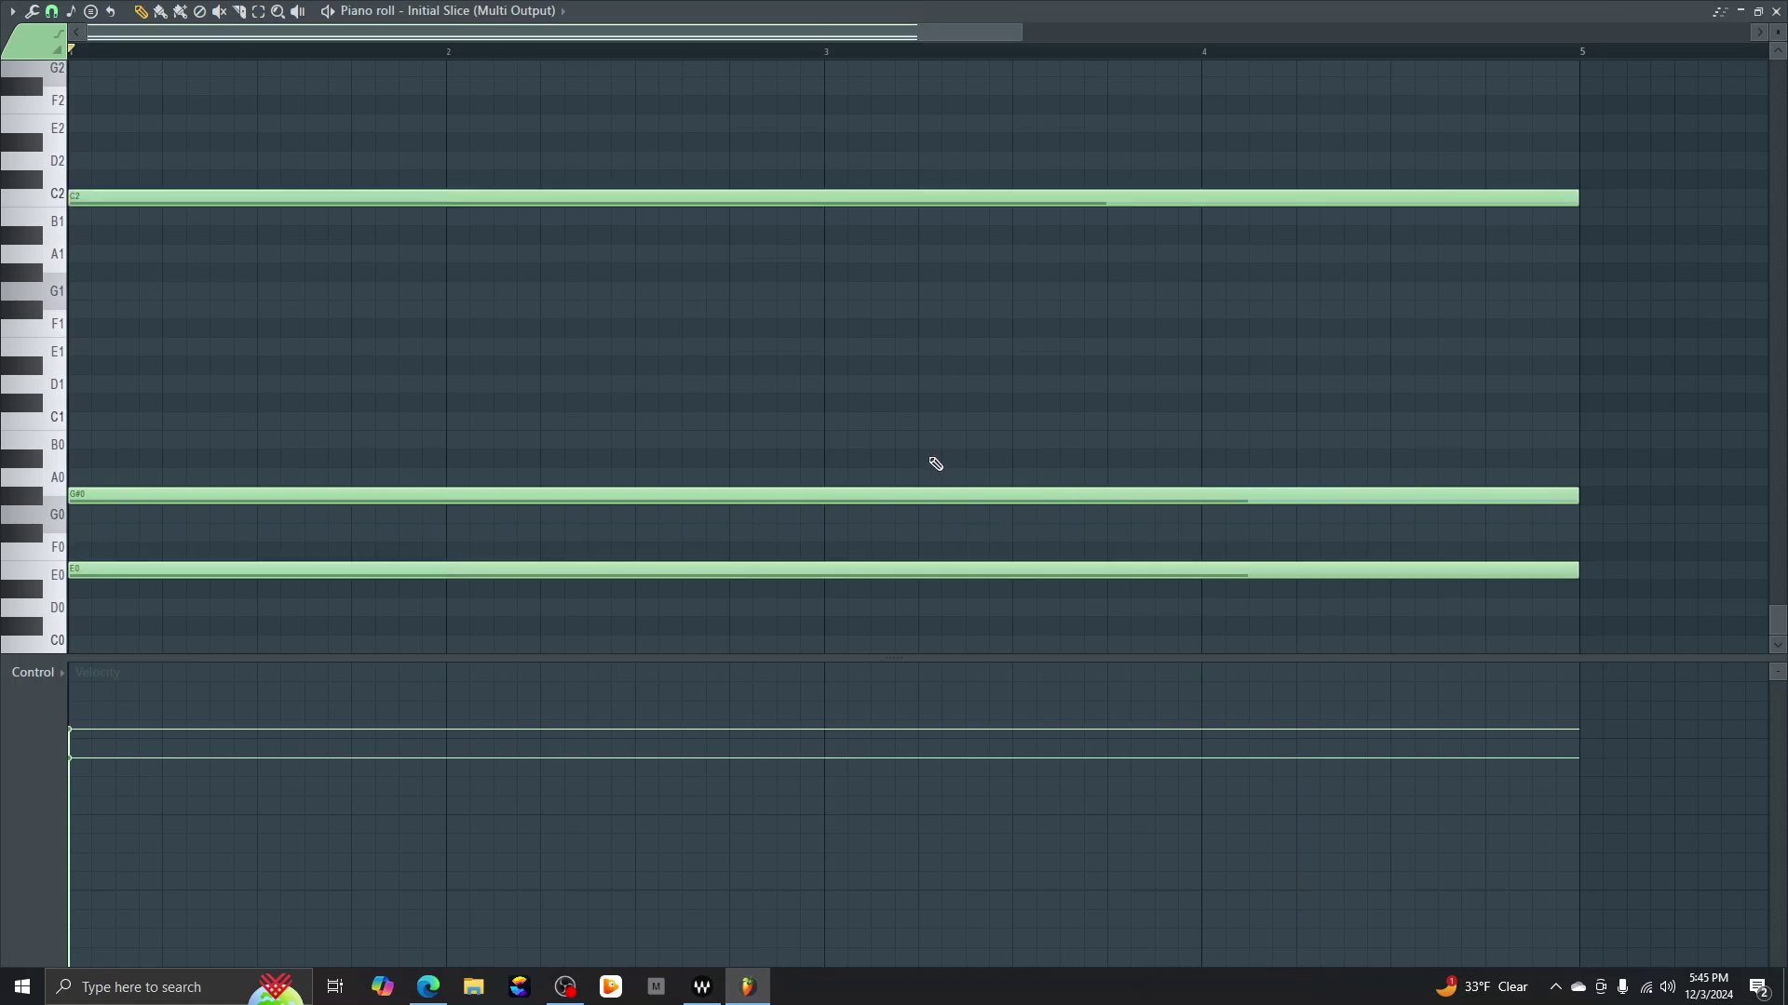
pyautogui.click(46, 200)
# Step: Unmute the slice sequencer in Initial Slice and return to the maximized piano roll
pyautogui.click(1760, 12)
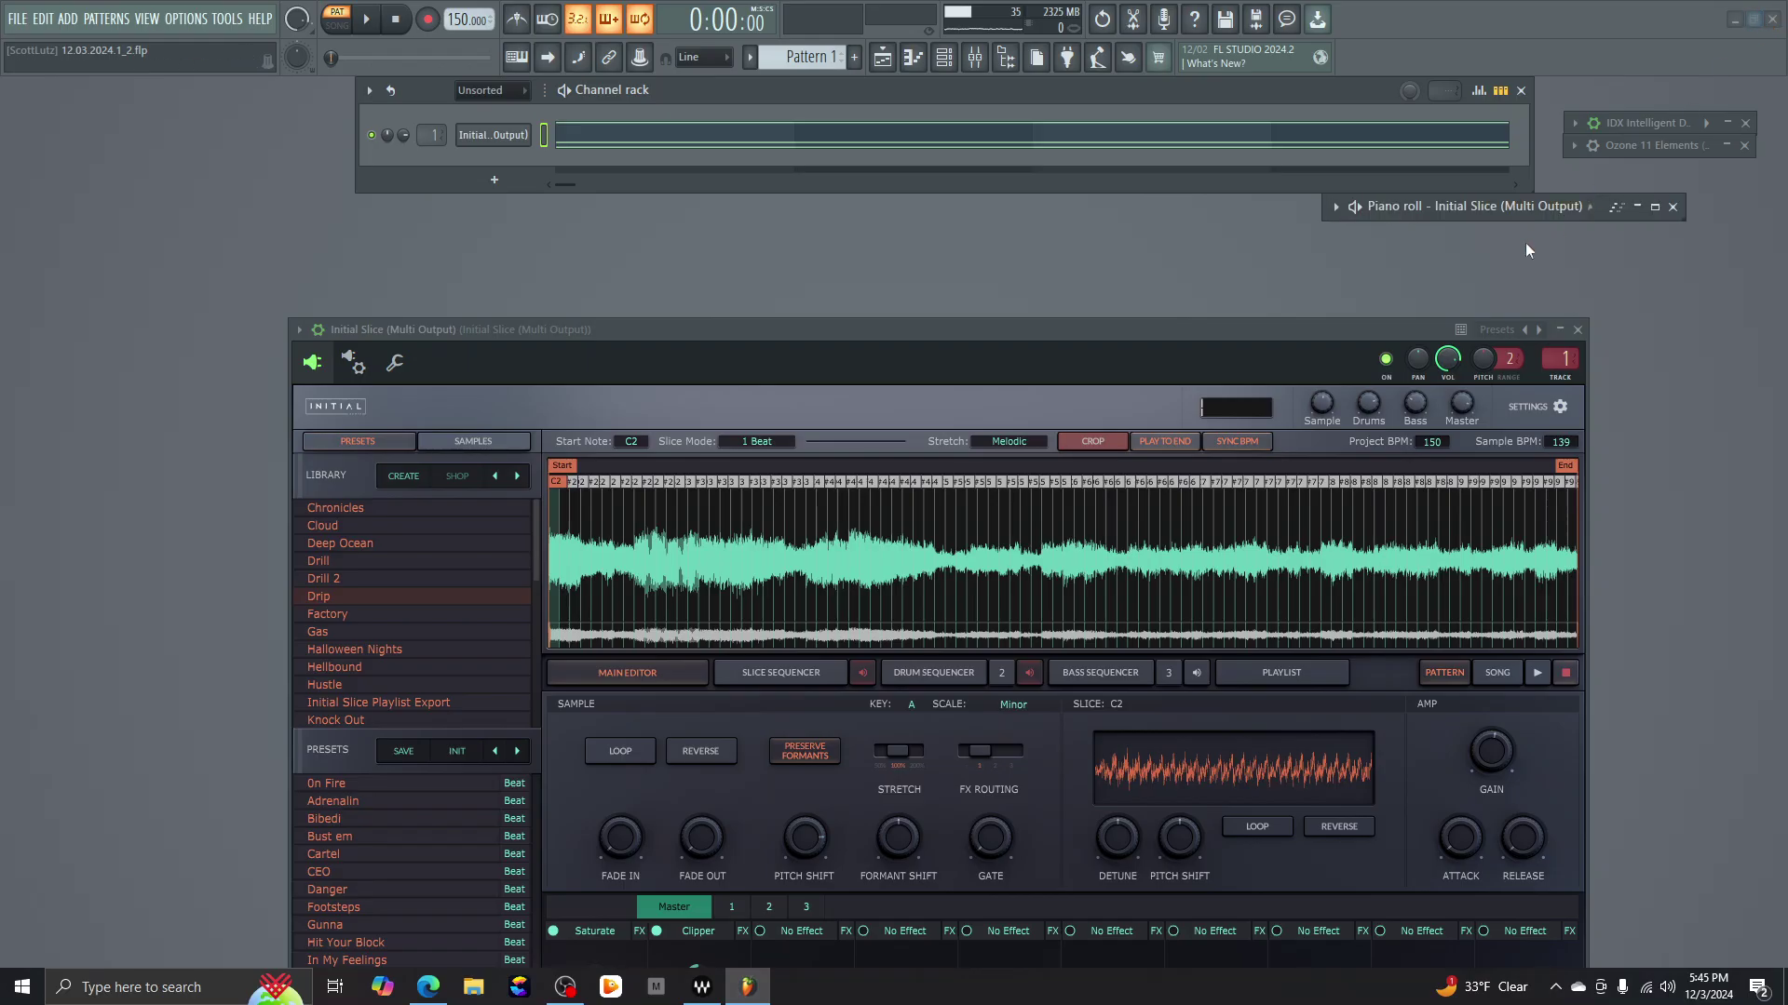
pyautogui.click(862, 673)
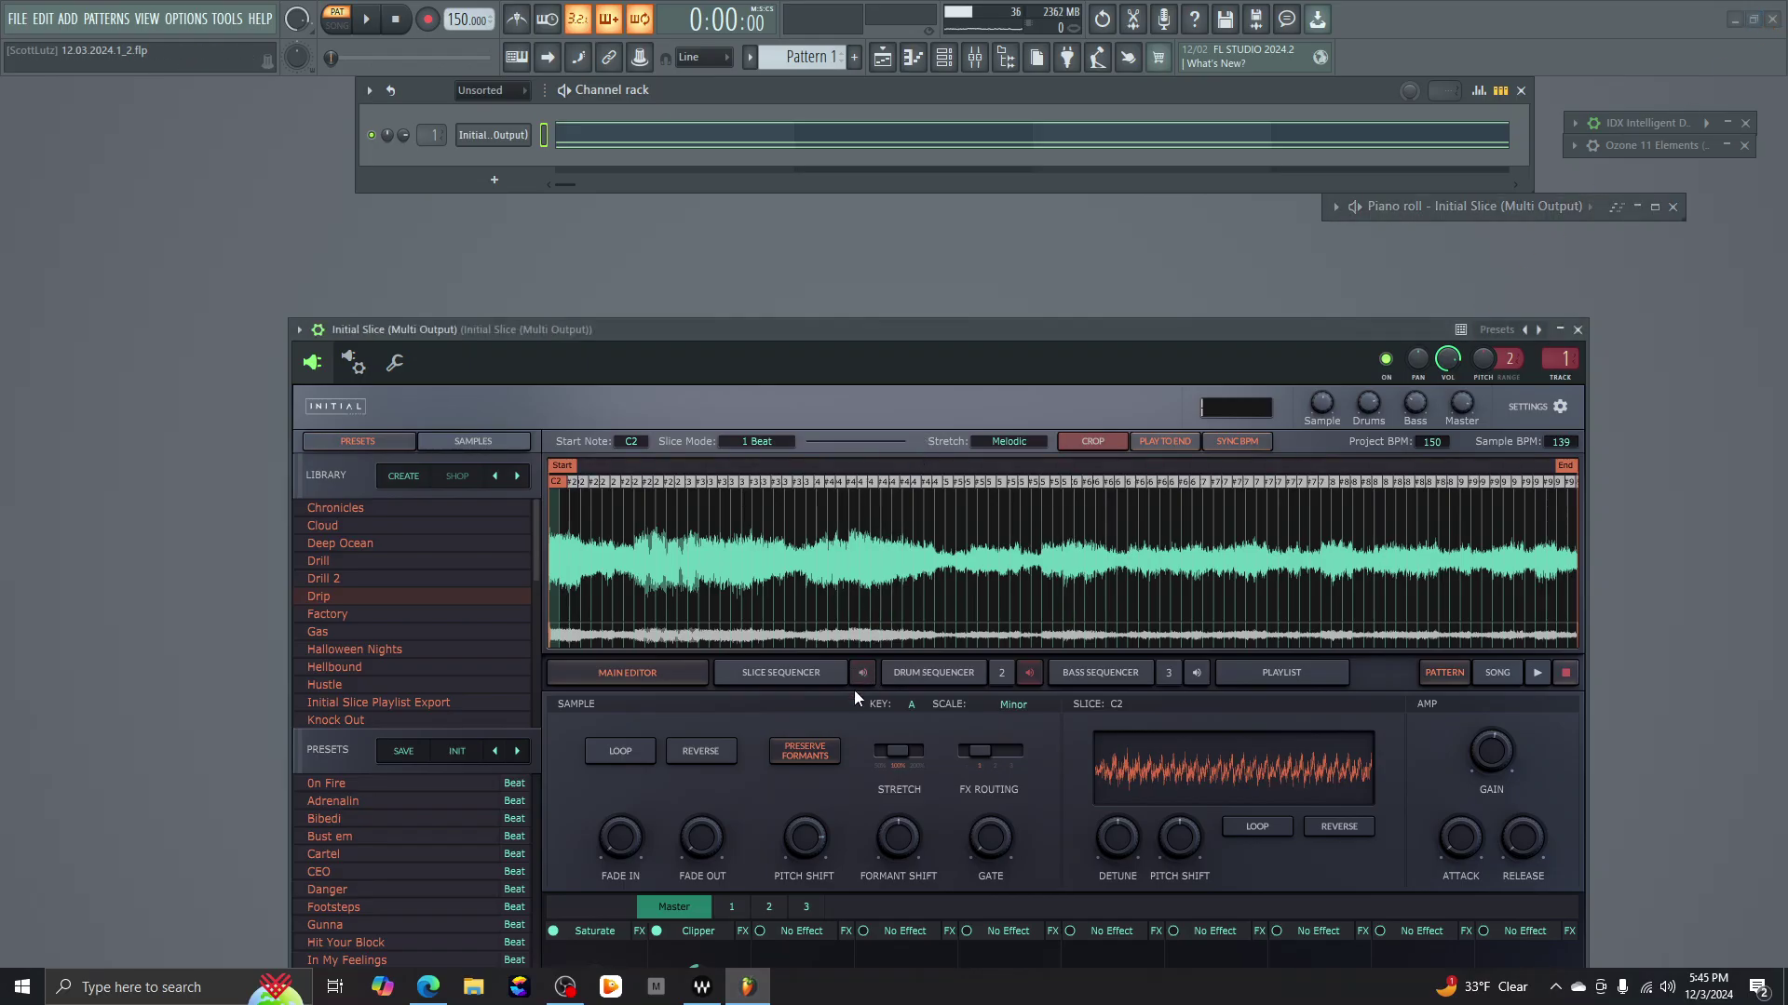
pyautogui.click(1655, 206)
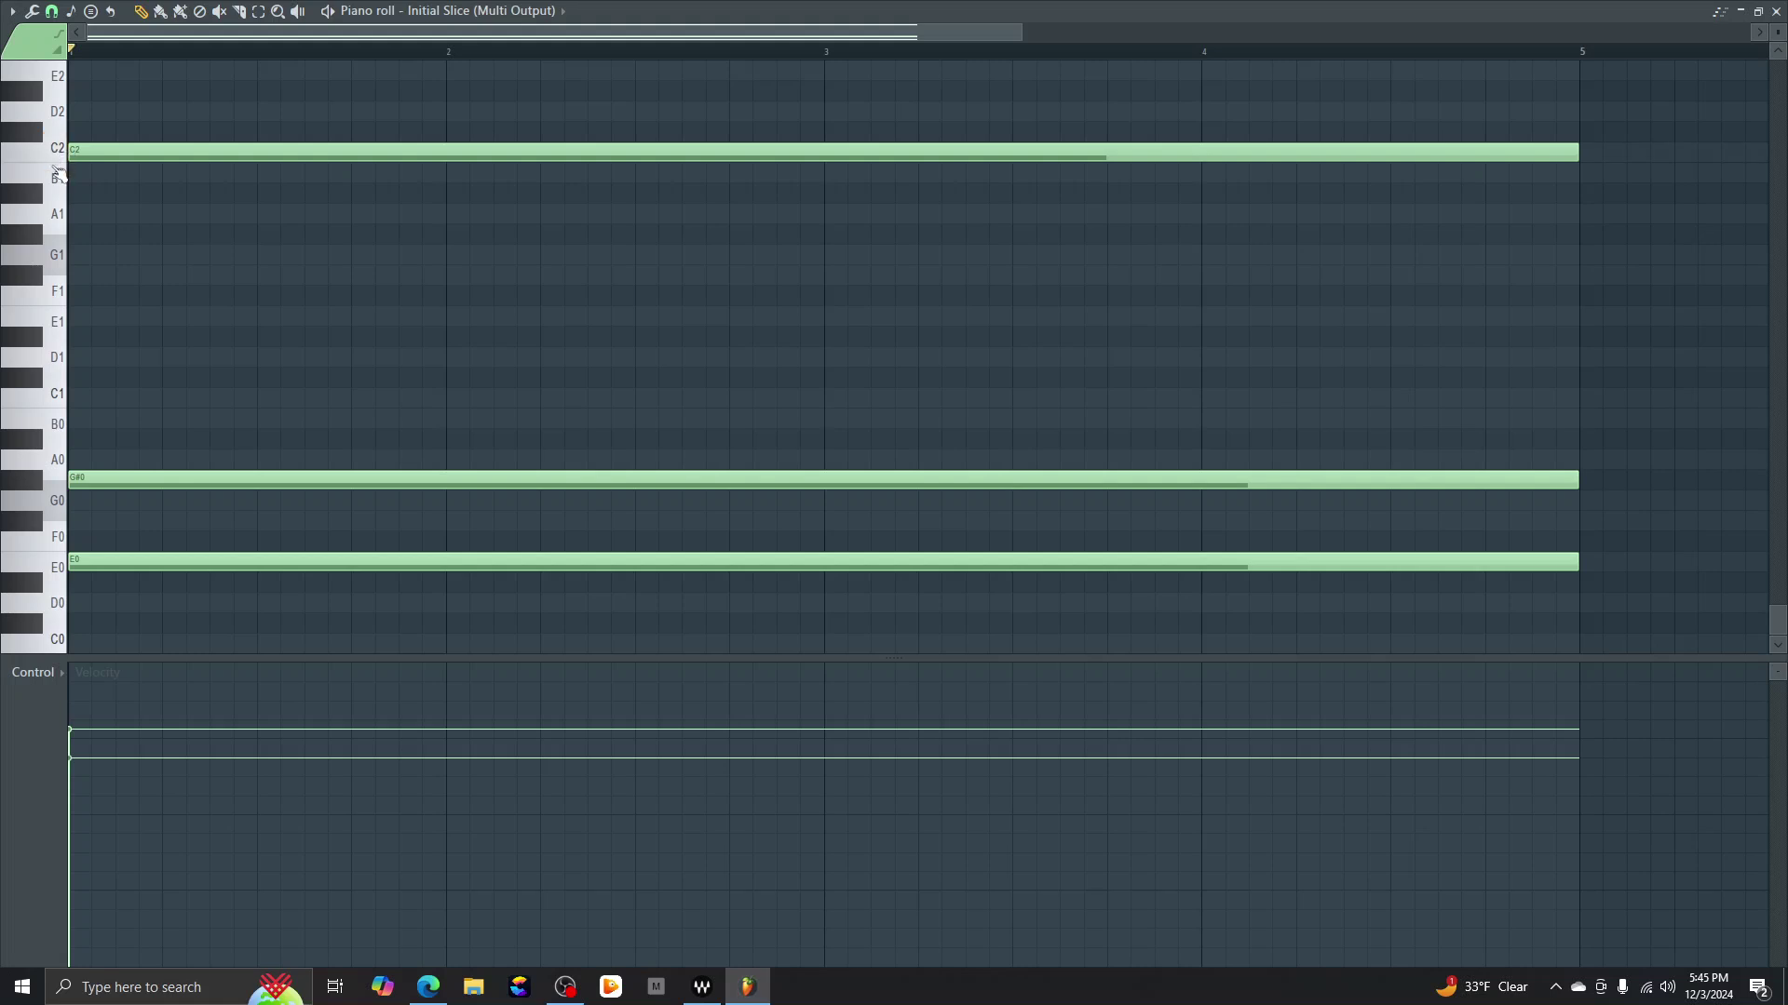
# Step: Switch to Pattern 2, find its long G#2 note and audition that key
pyautogui.press('KP_Add')
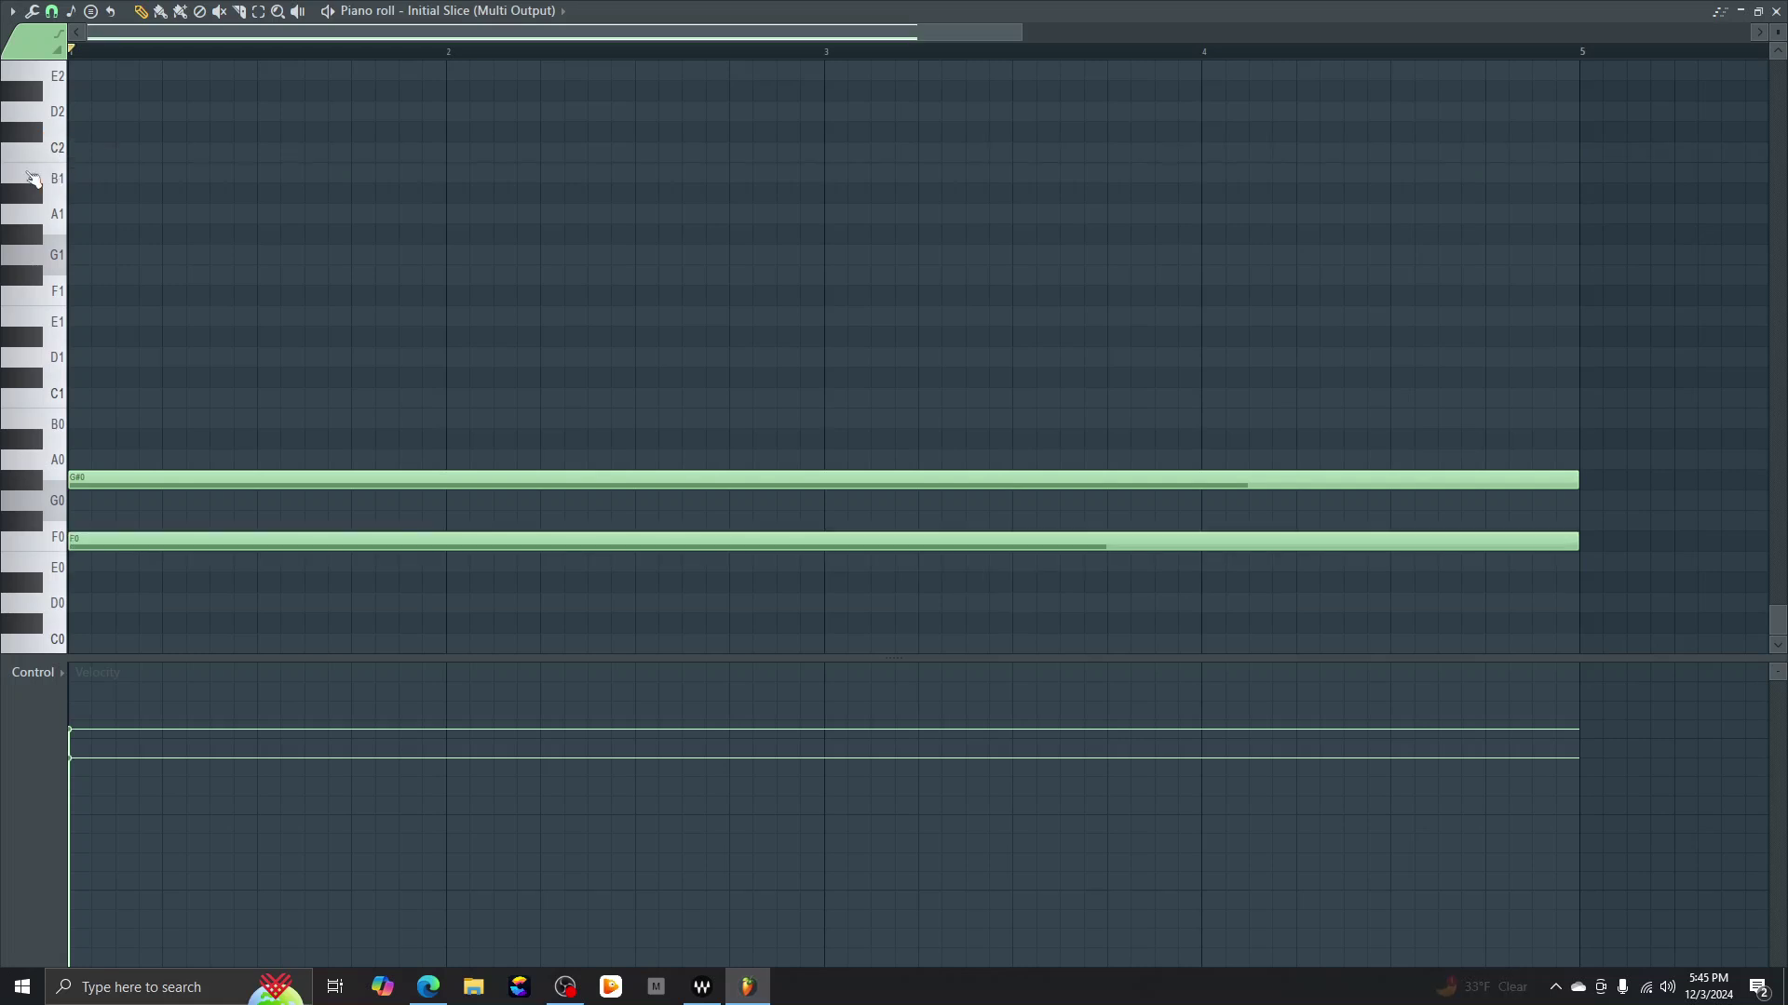
pyautogui.scroll(3, 298, 270)
pyautogui.scroll(3, 233, 298)
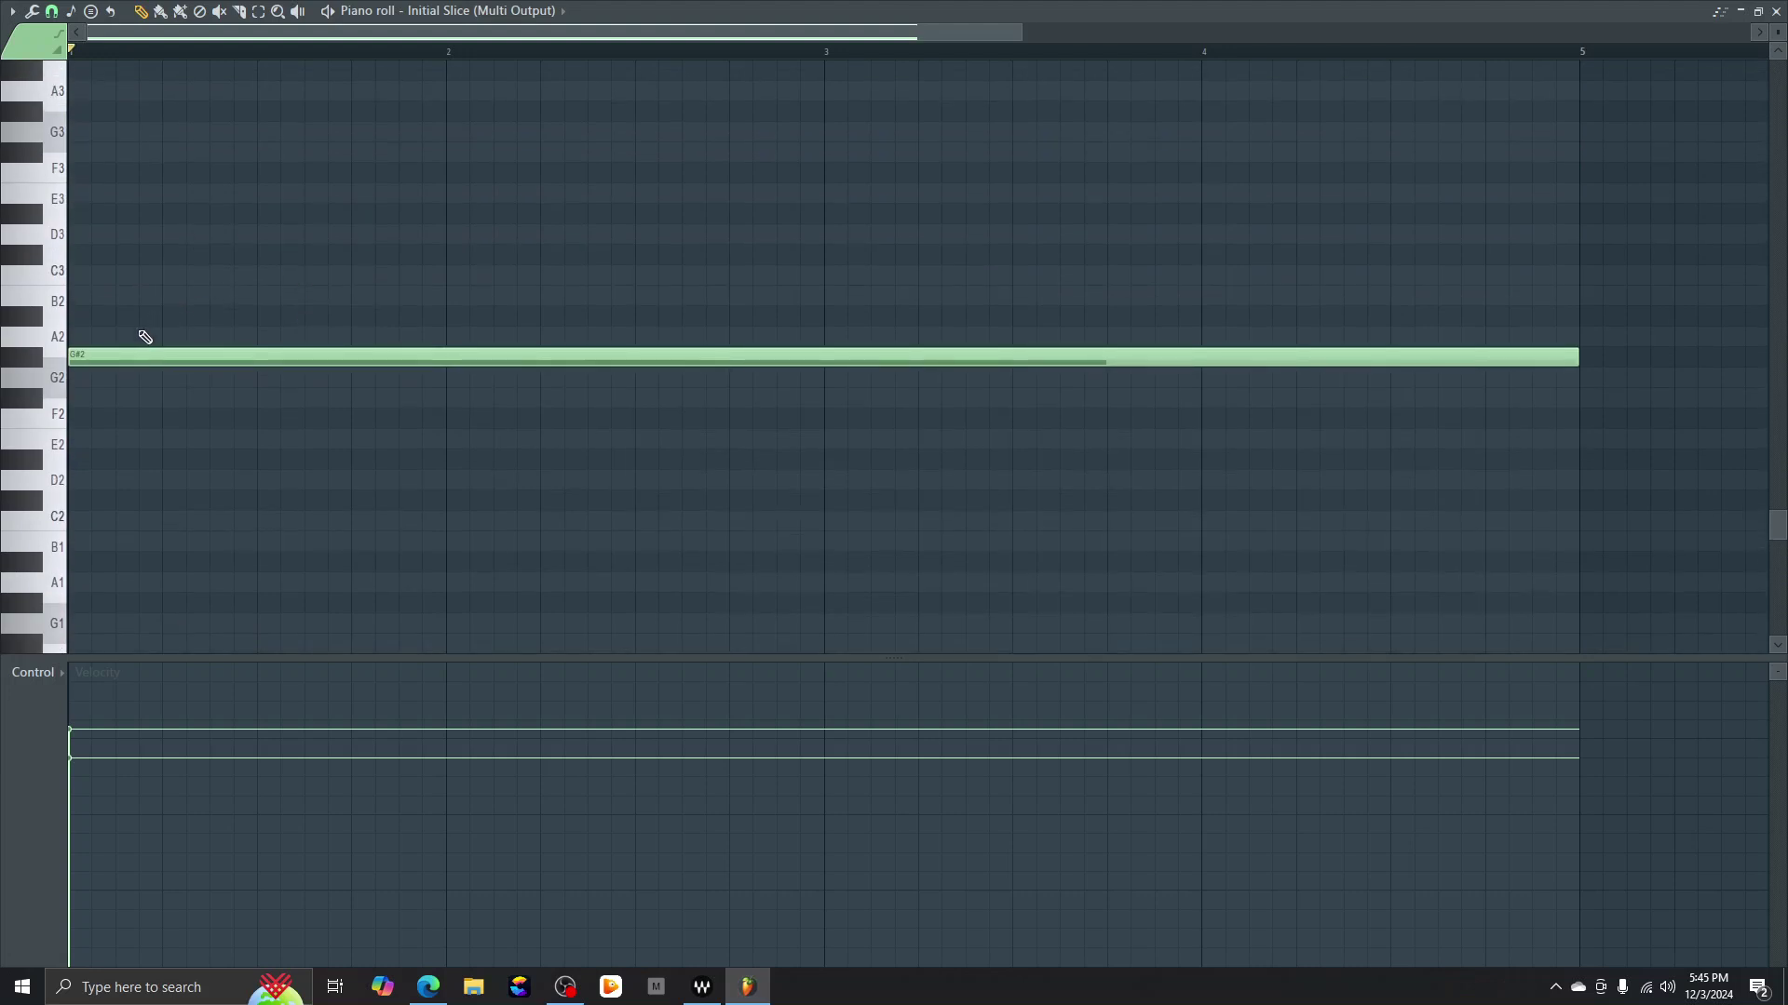
pyautogui.click(32, 361)
# Step: Show Pattern 3 in the piano roll, find its long G#4 note and audition that key
pyautogui.hotkey('ctrl', 'z')
pyautogui.hotkey('ctrl', 'z')
pyautogui.hotkey('ctrl', 'z')
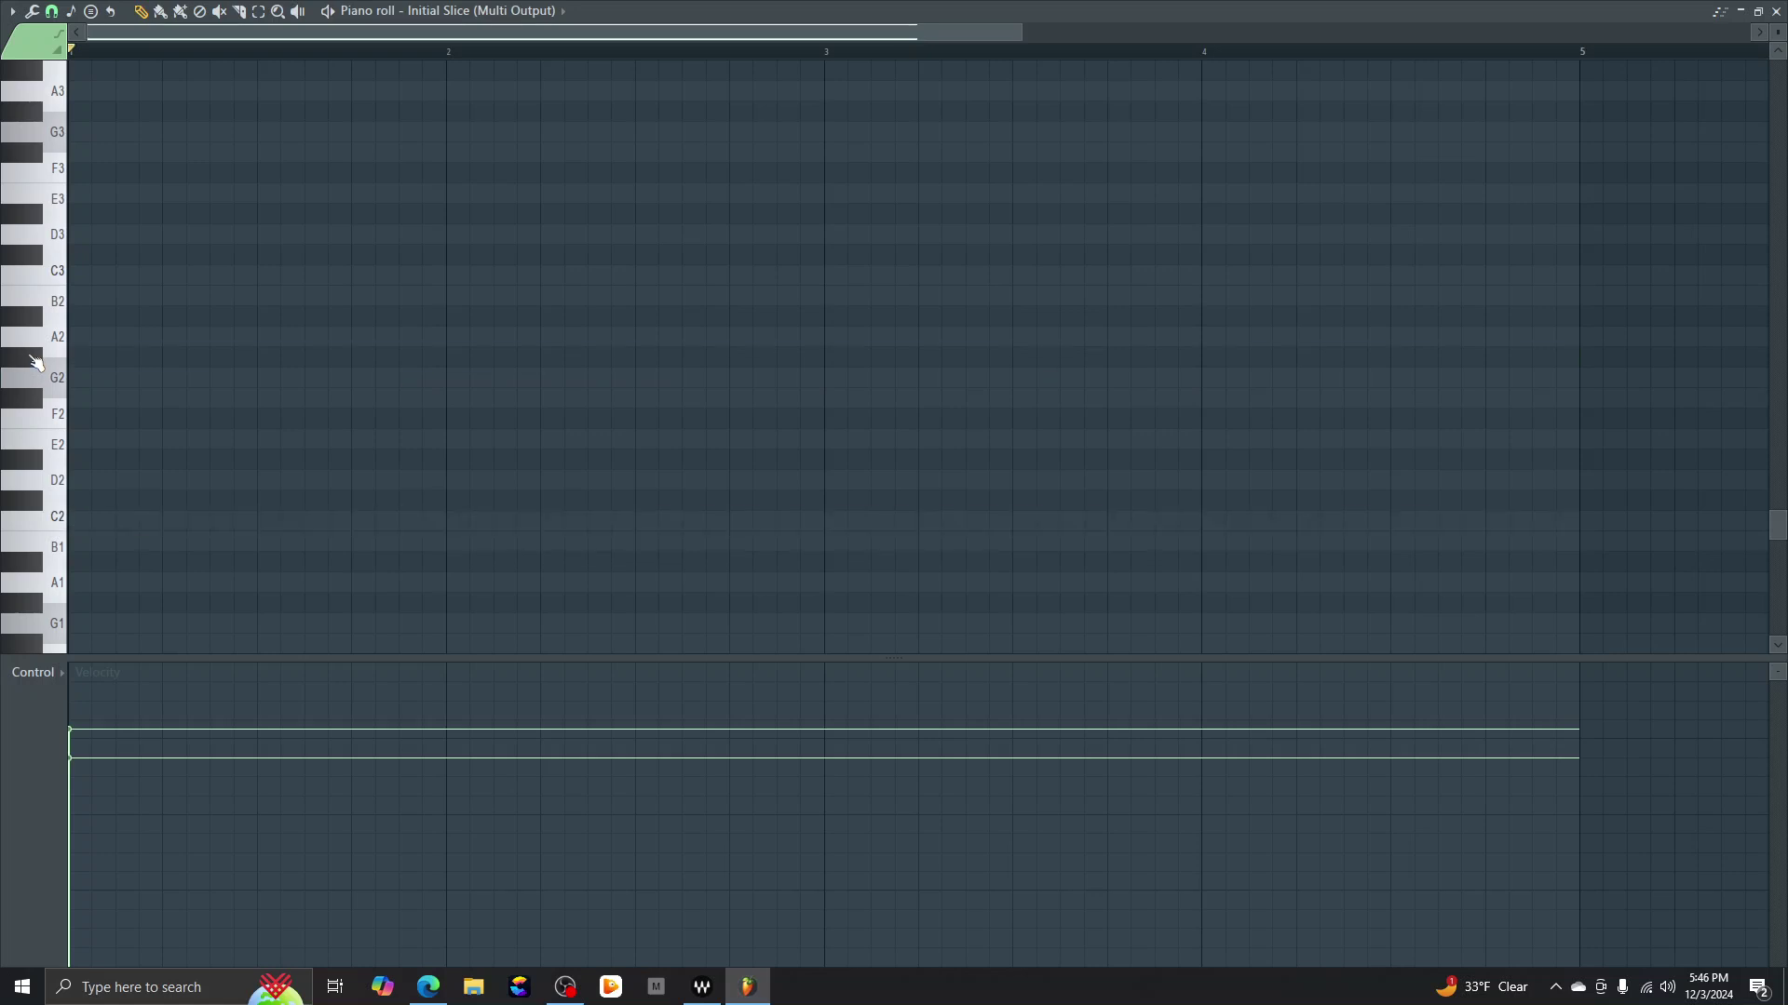
pyautogui.scroll(3, 598, 297)
pyautogui.scroll(3, 598, 298)
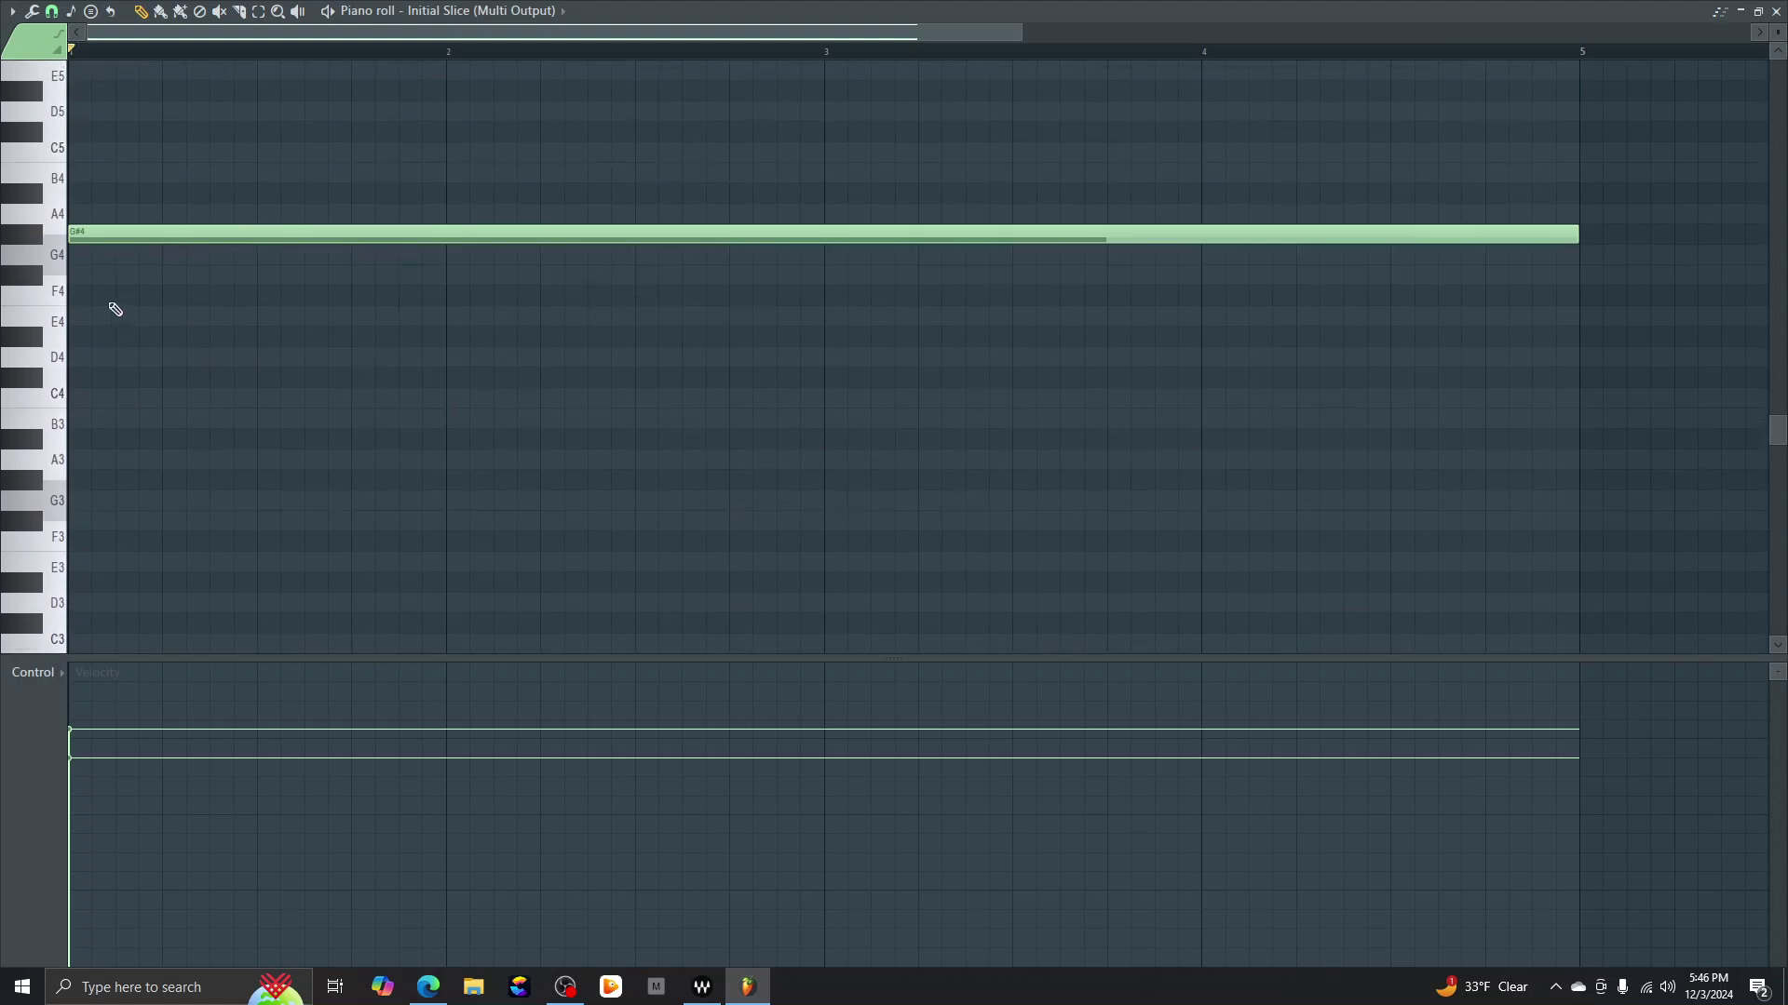
pyautogui.click(37, 240)
# Step: Show Pattern 4's split low notes and its long high note, auditioning the G#0 and E7 keys
pyautogui.hotkey('ctrl', 'z')
pyautogui.scroll(-10, 188, 375)
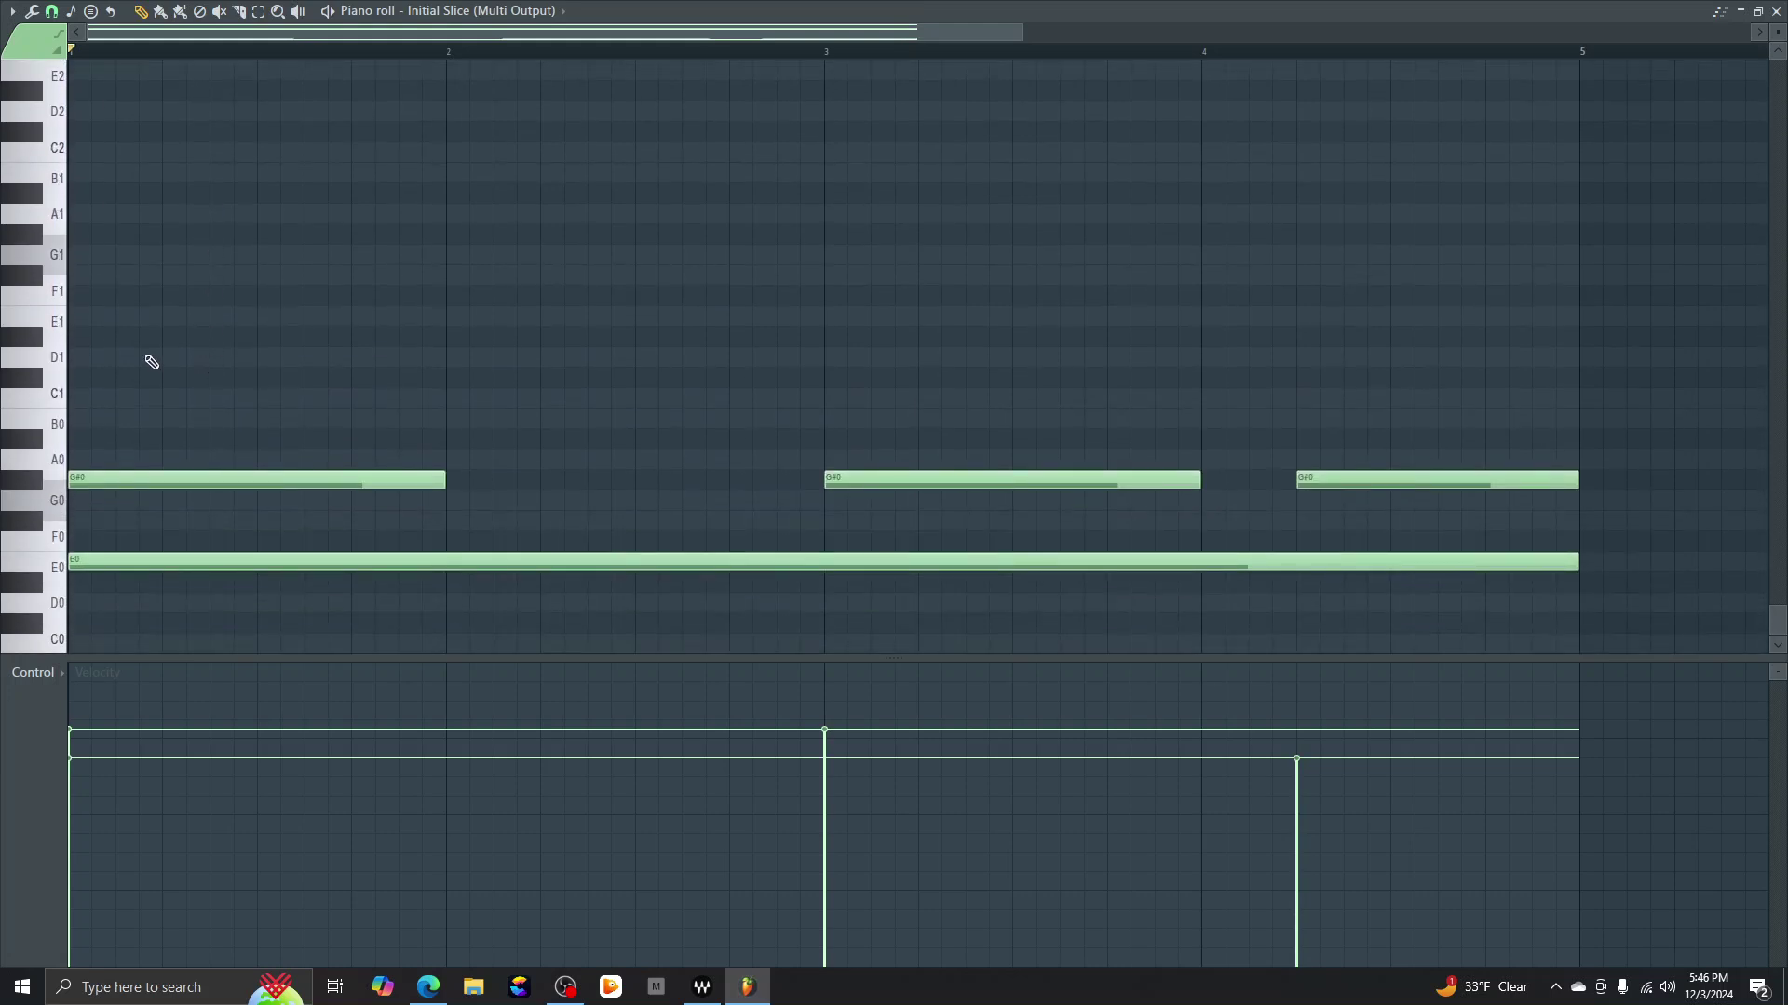
pyautogui.click(26, 480)
pyautogui.scroll(18, 204, 351)
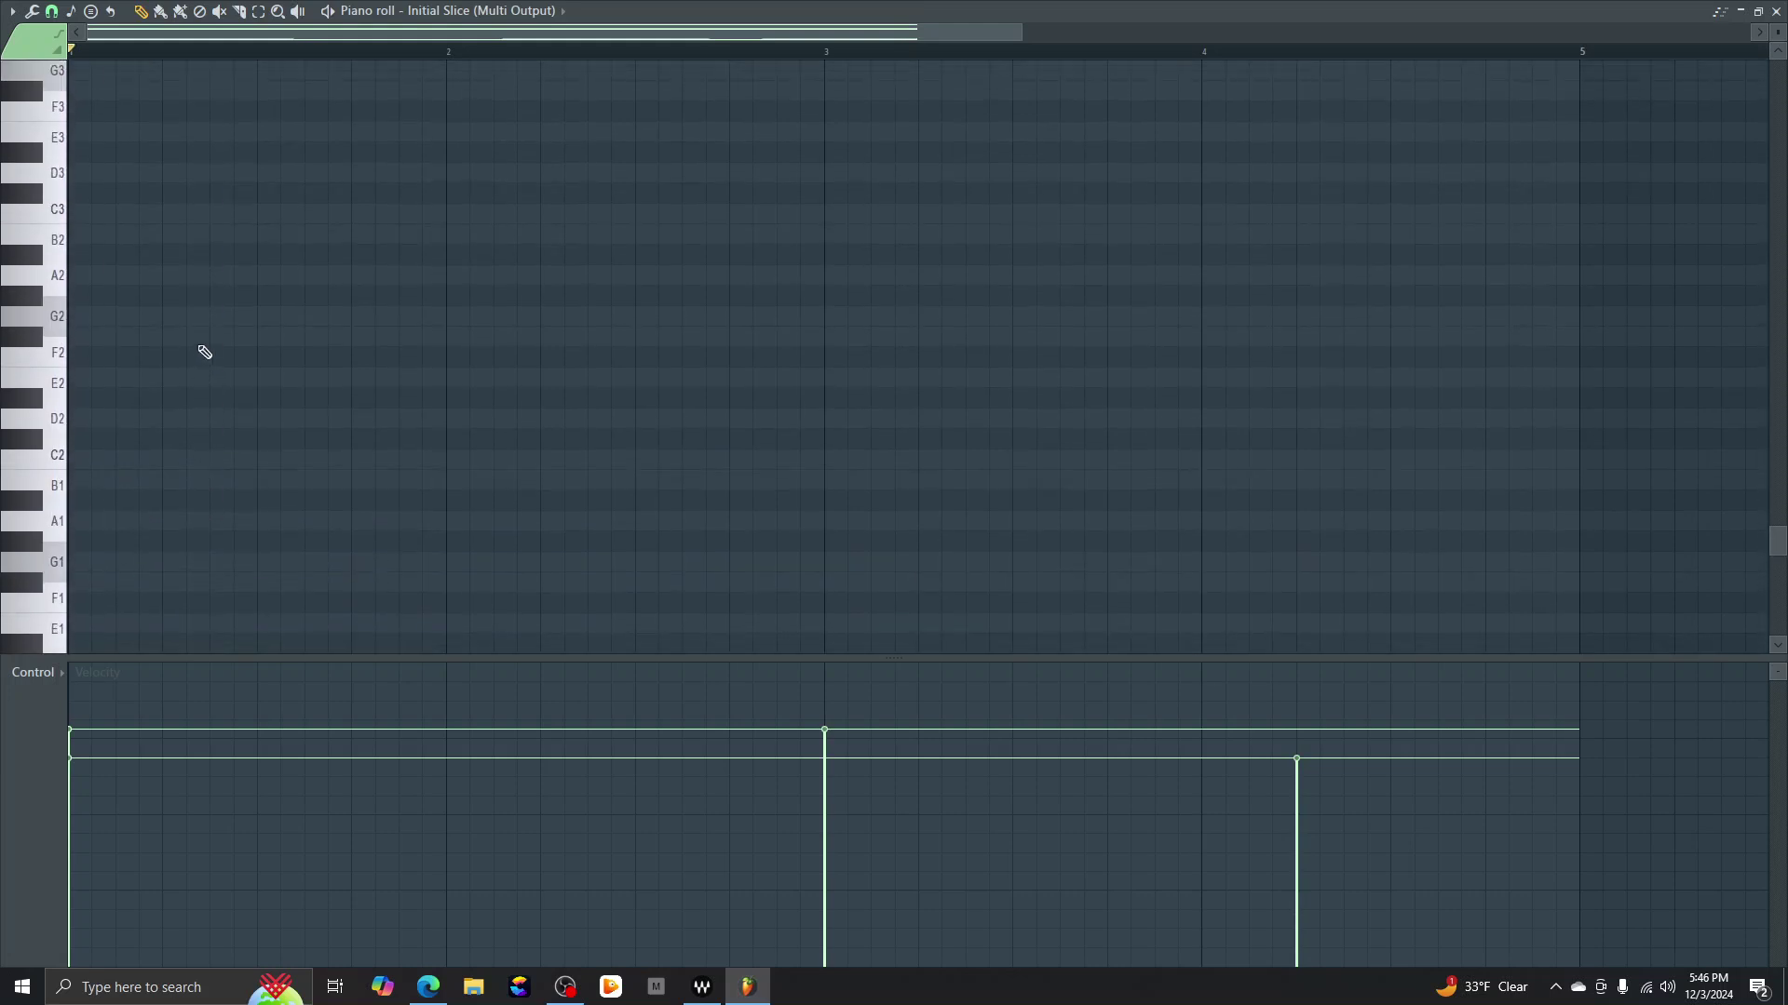
pyautogui.scroll(3, 206, 351)
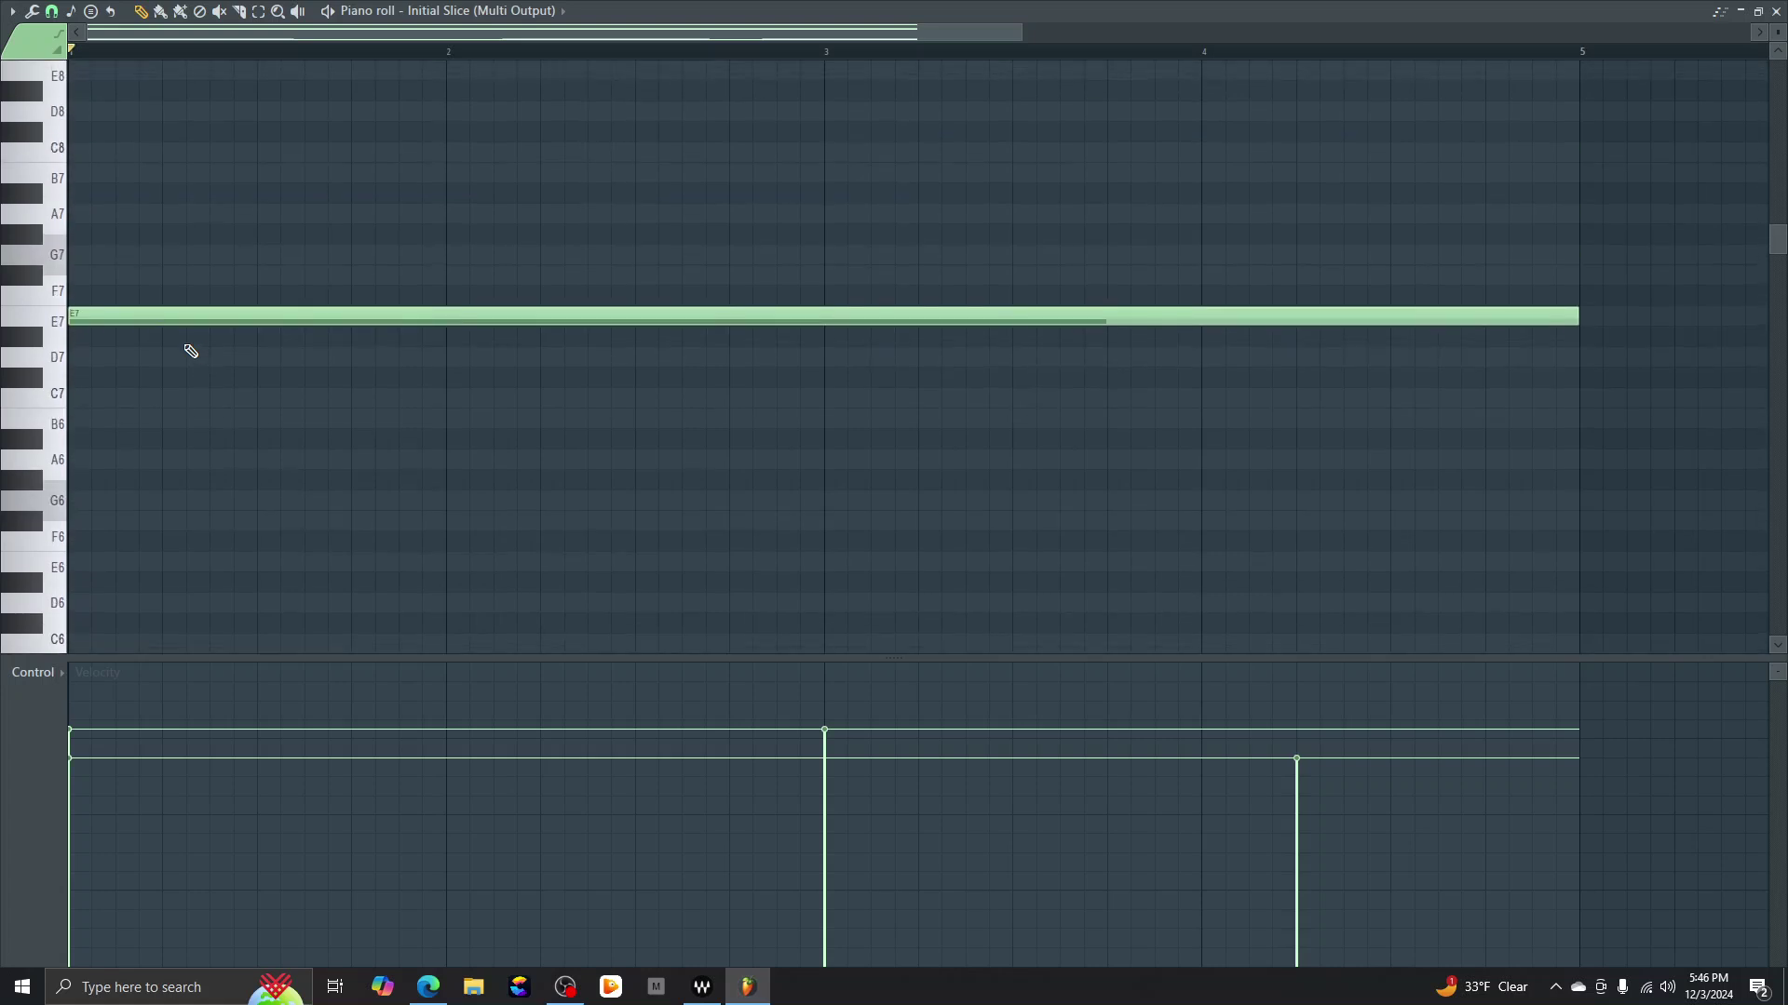
pyautogui.click(58, 322)
pyautogui.rightClick(70, 319)
# Step: Examine Pattern 5's C2 and G#0 notes in the piano roll, and close the piano roll
pyautogui.scroll(-10, 106, 389)
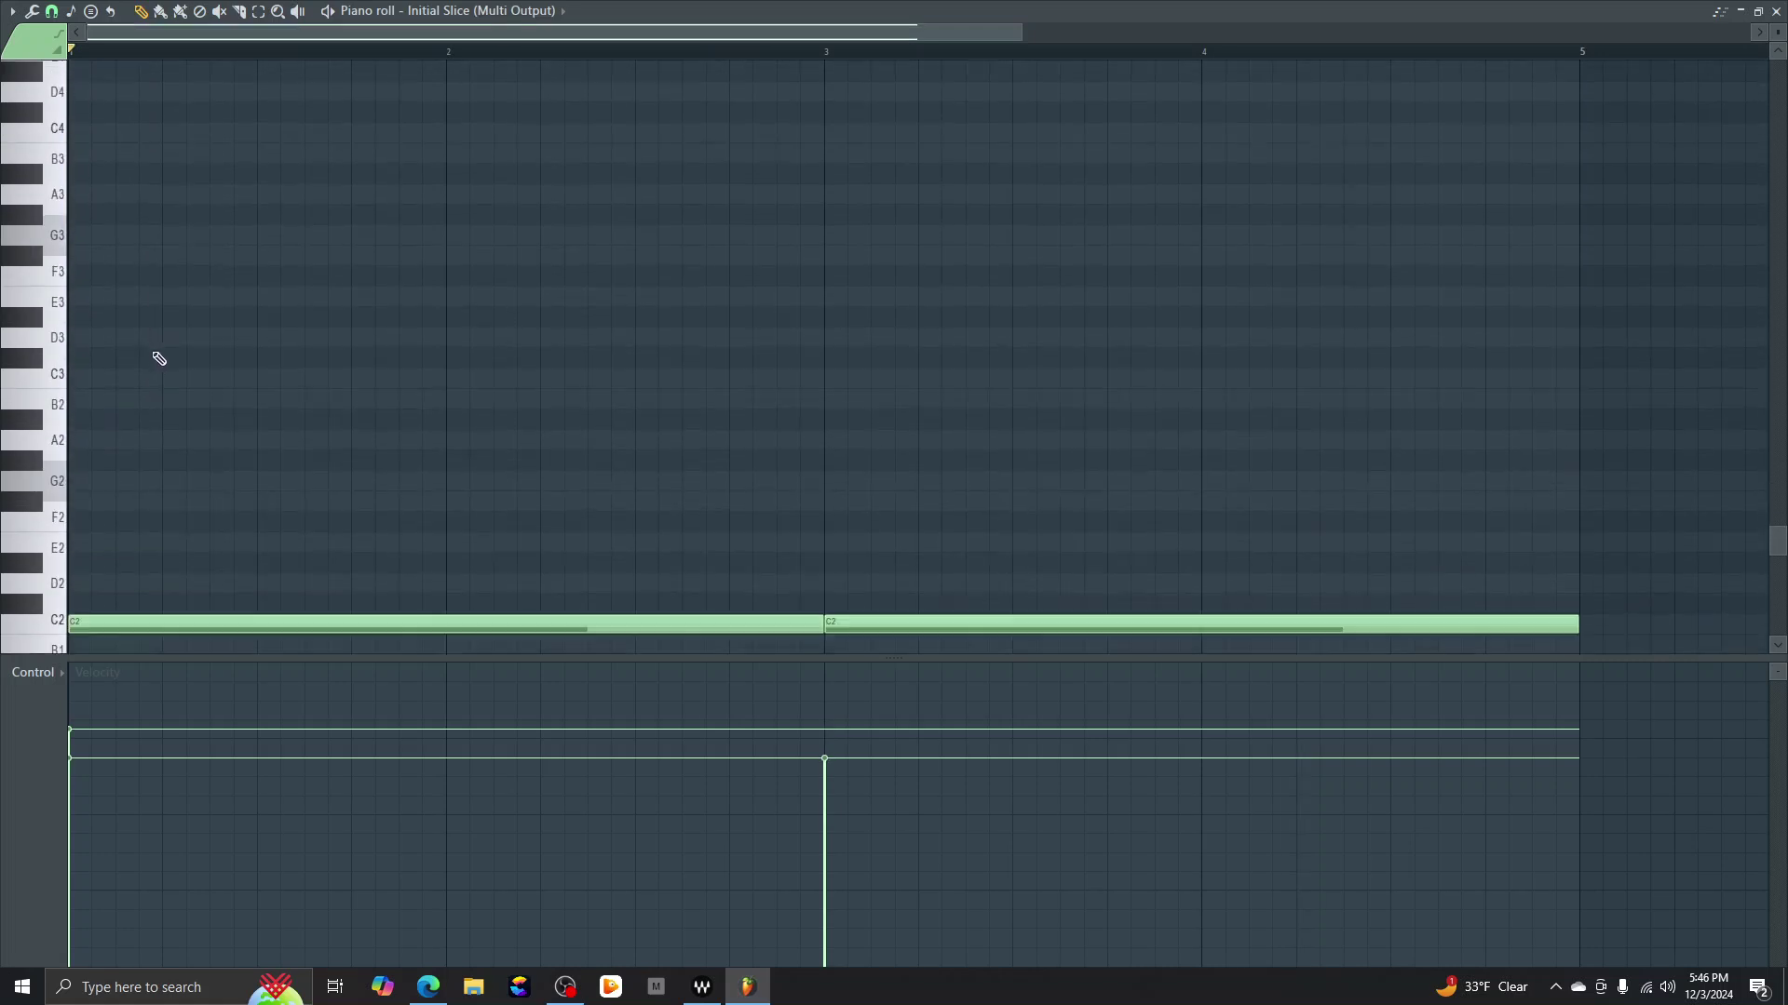
pyautogui.scroll(-5, 160, 354)
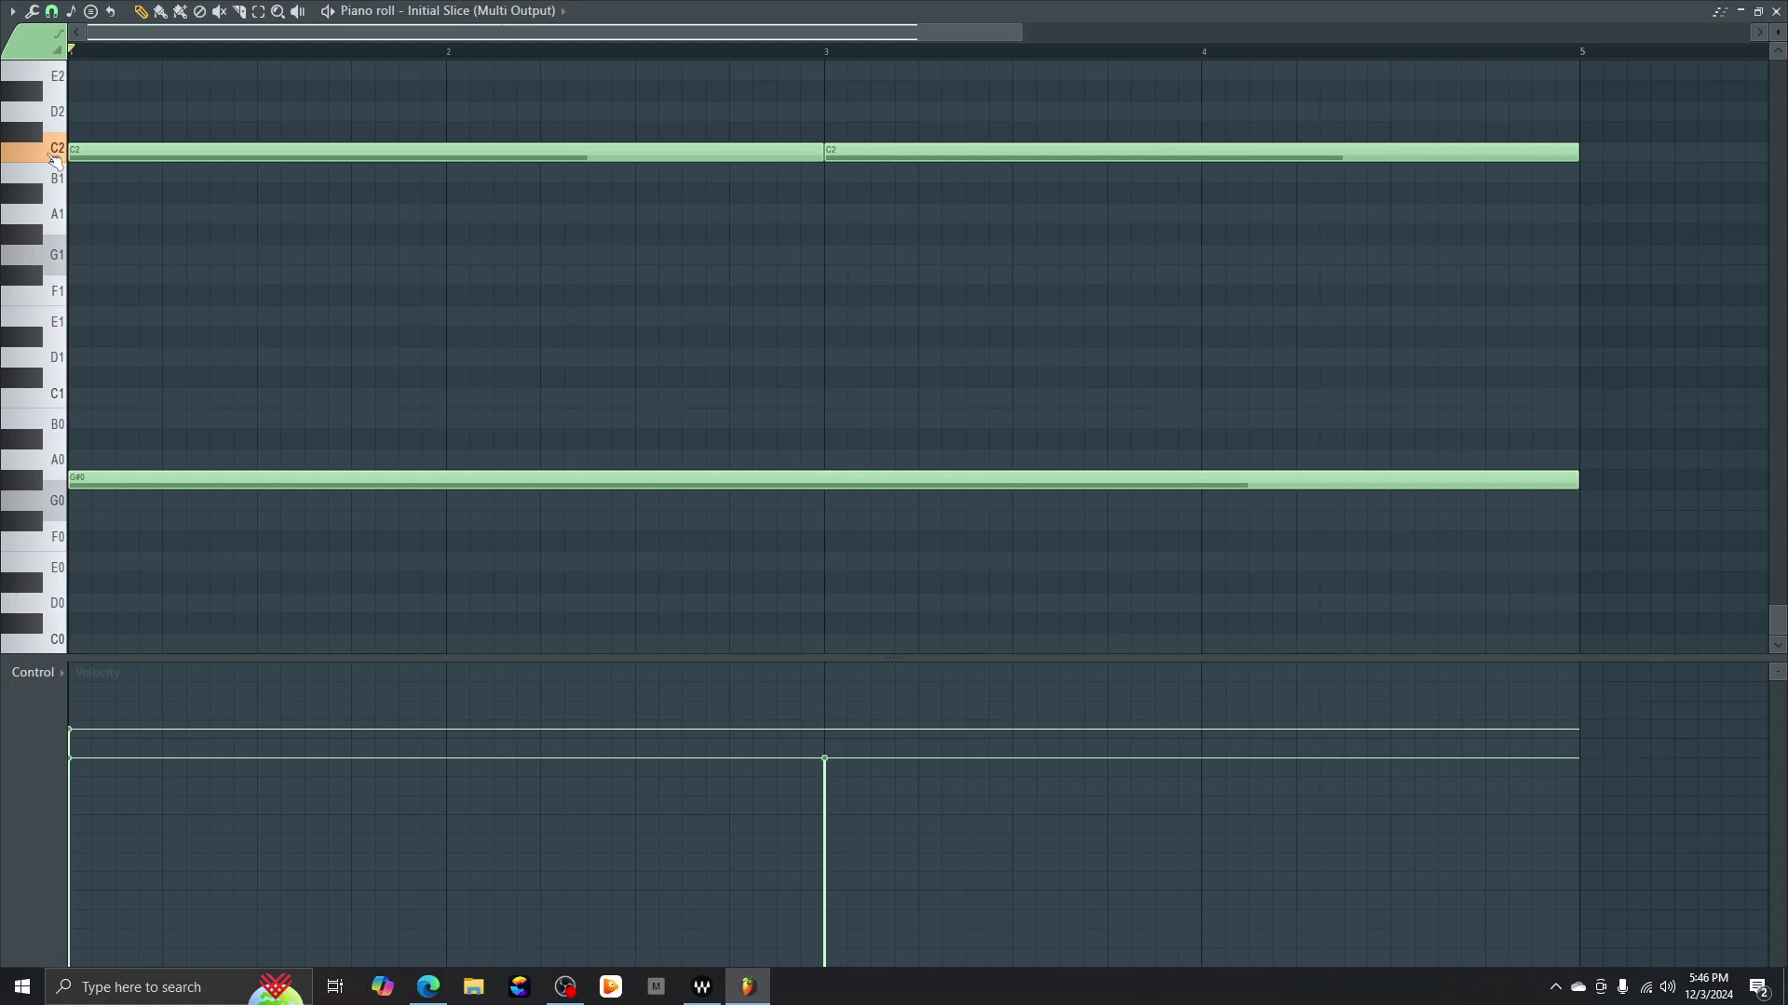
pyautogui.scroll(5, 291, 239)
pyautogui.scroll(4, 319, 253)
pyautogui.scroll(-5, 316, 255)
pyautogui.scroll(1, 313, 251)
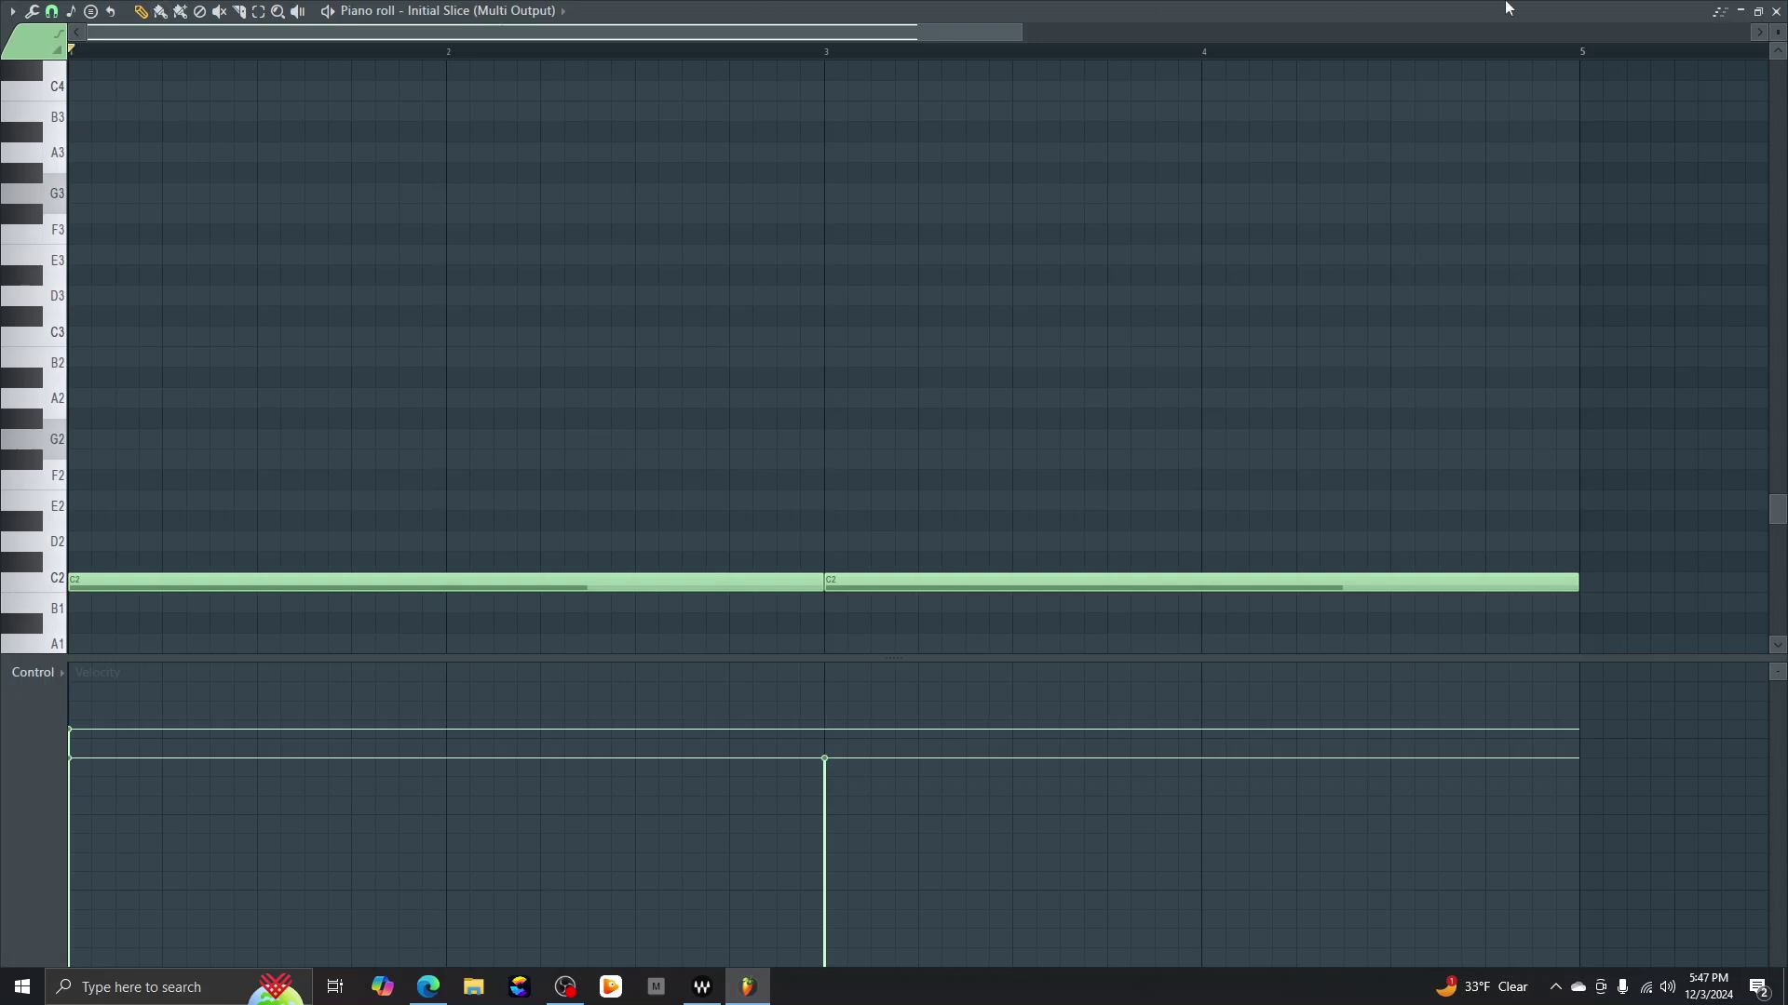
pyautogui.click(1776, 12)
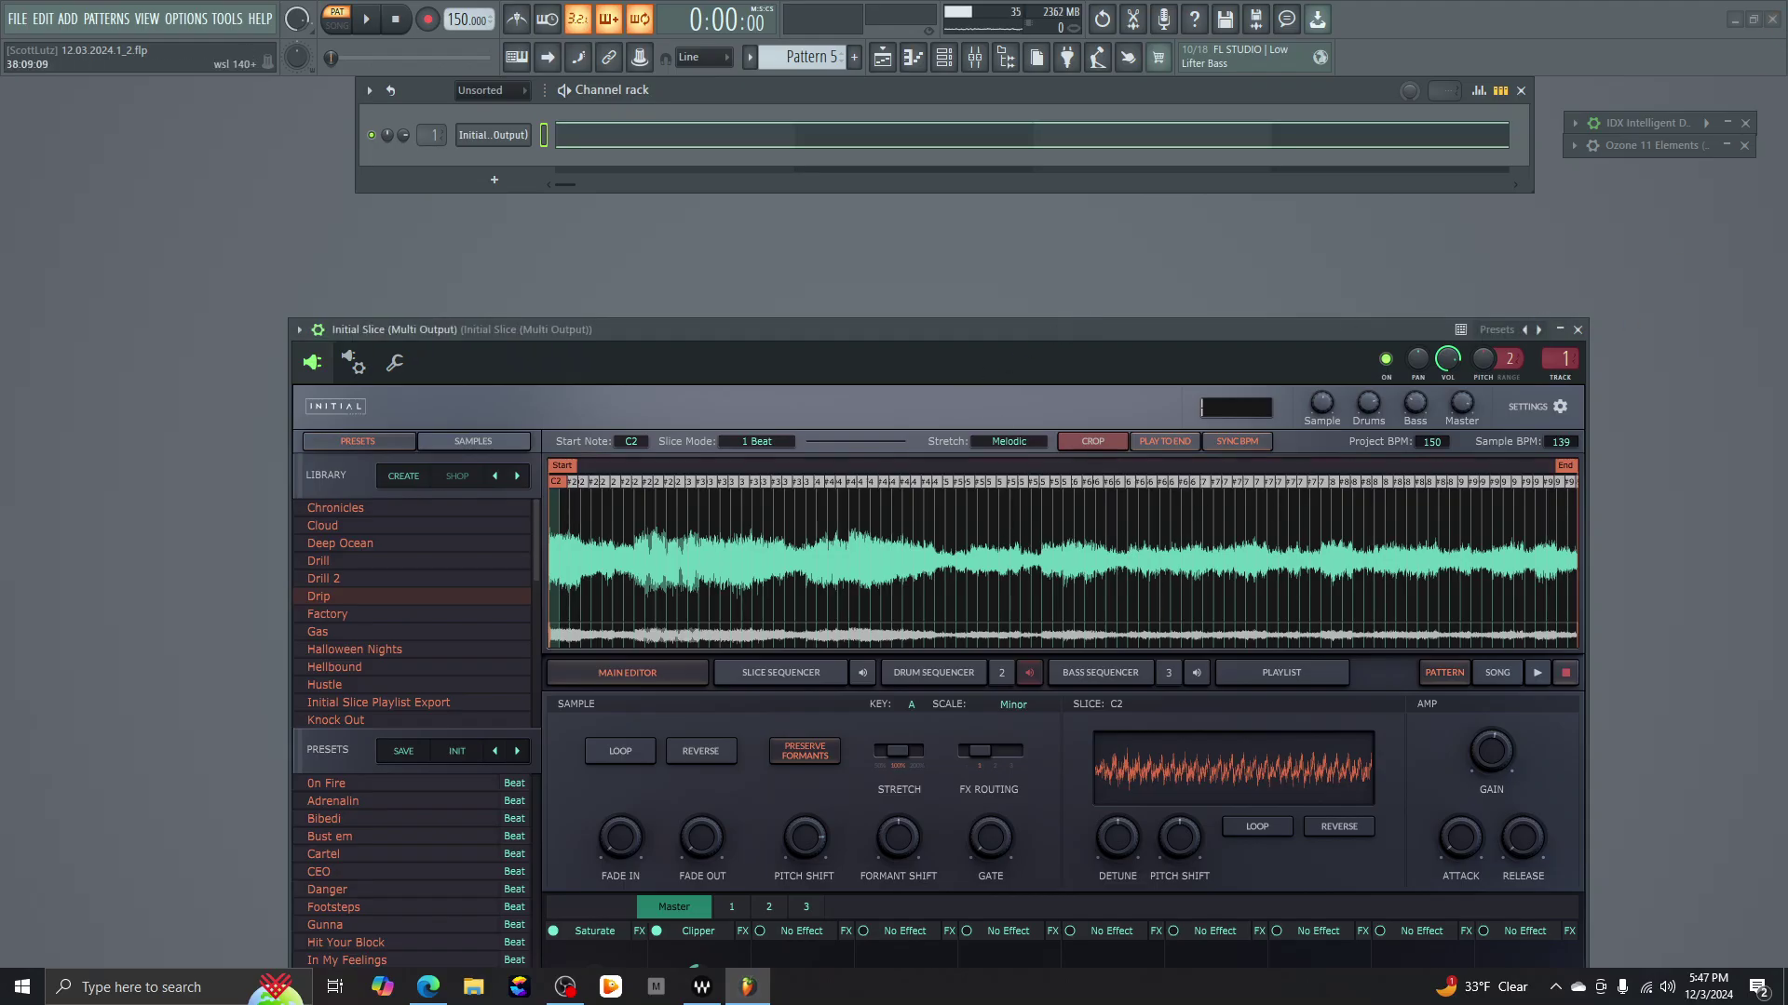
# Step: Move the Initial Slice window up slightly and open the Playlist maximized
pyautogui.moveTo(726, 331); pyautogui.dragTo(774, 292)
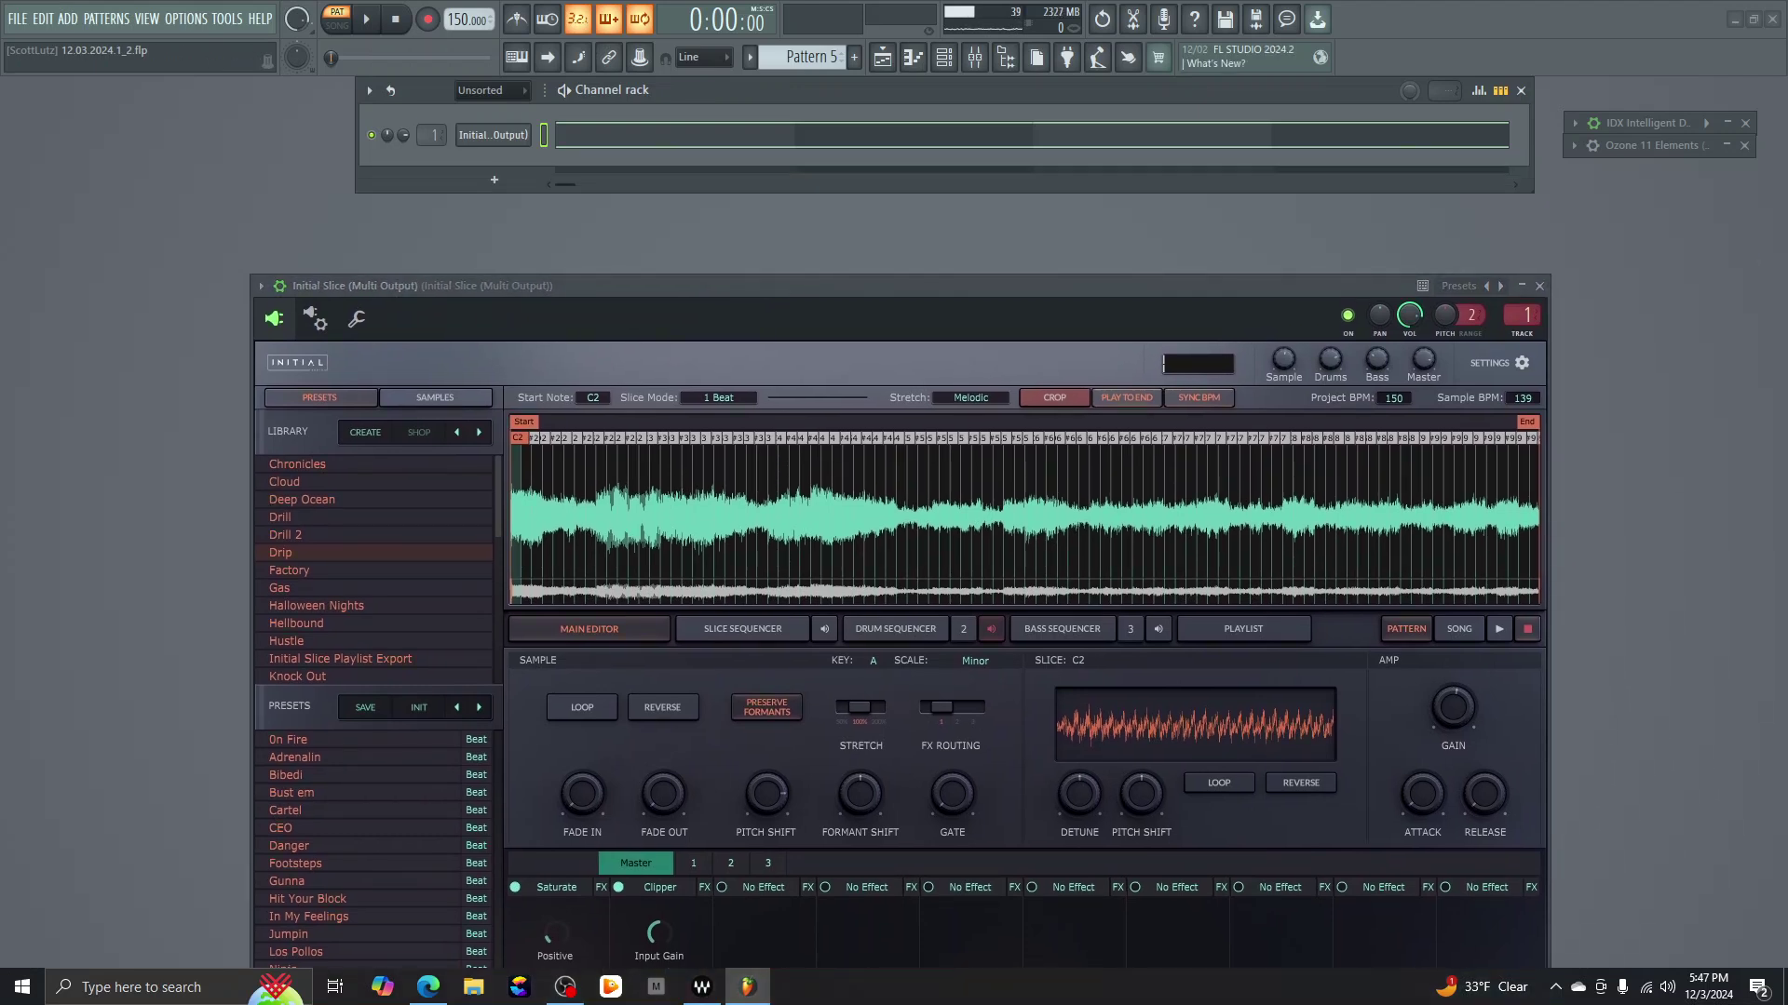
pyautogui.click(881, 57)
pyautogui.moveTo(874, 76)
pyautogui.mouseDown()
pyautogui.moveTo(857, 120)
pyautogui.moveTo(857, 104)
pyautogui.mouseUp()
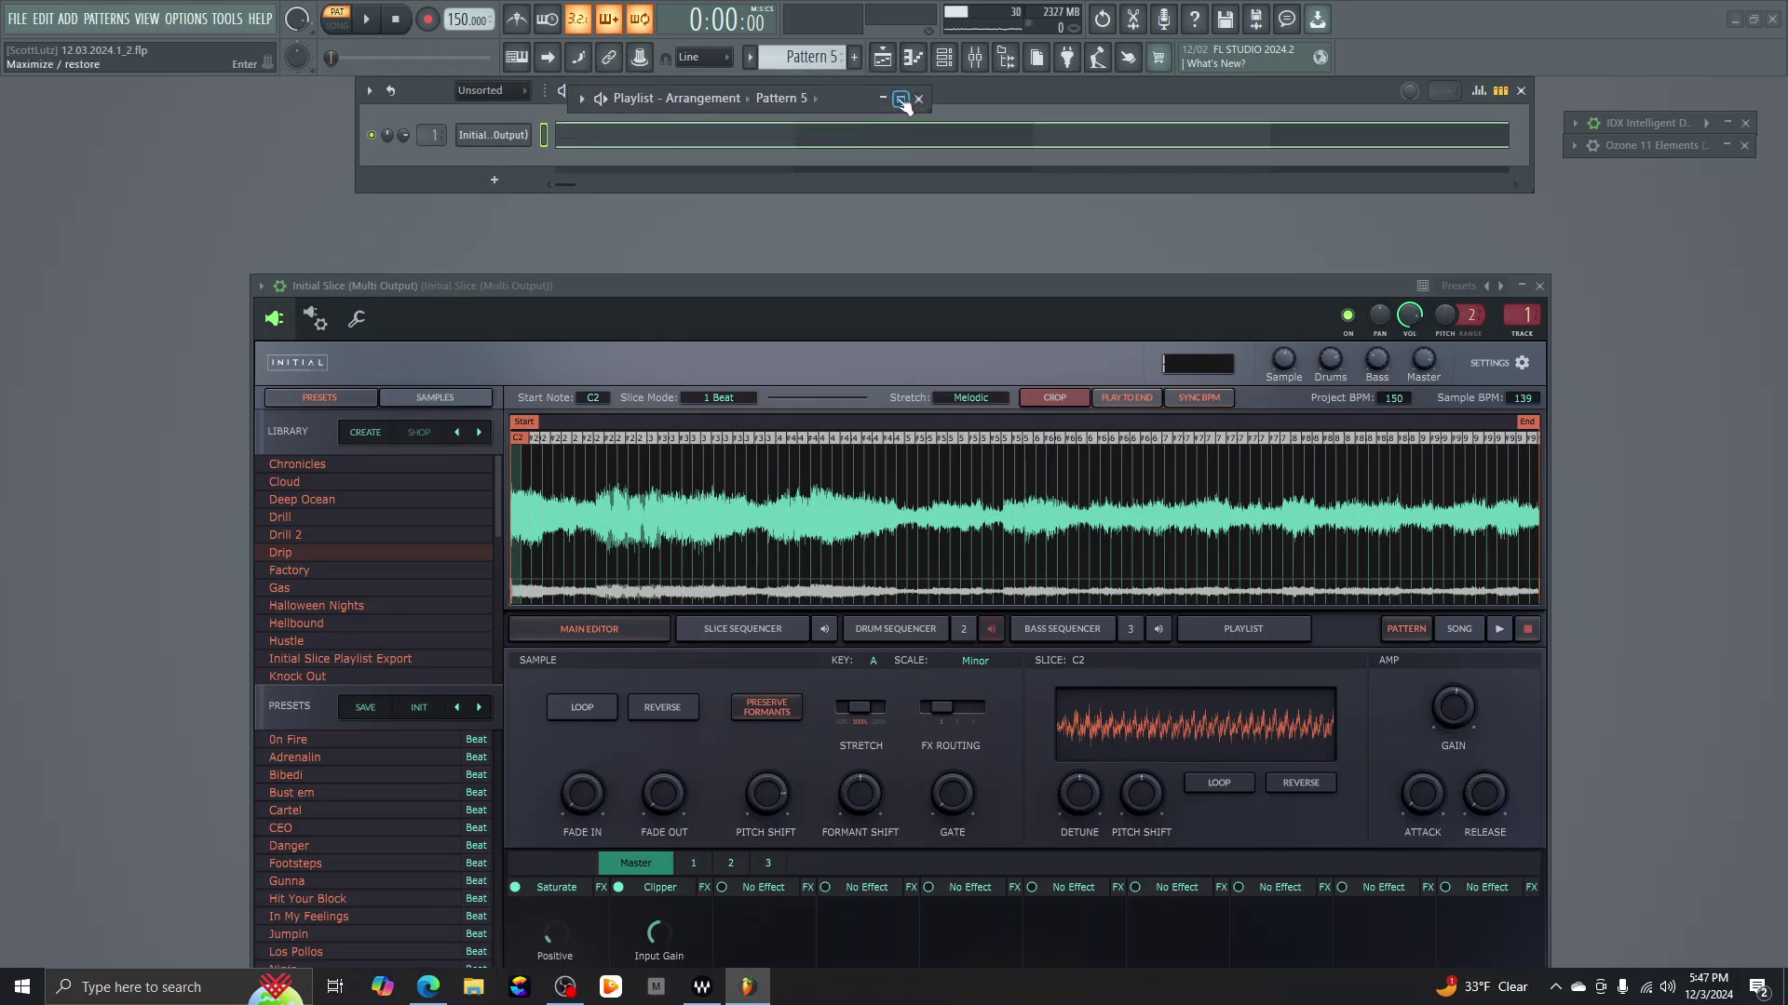
pyautogui.click(900, 98)
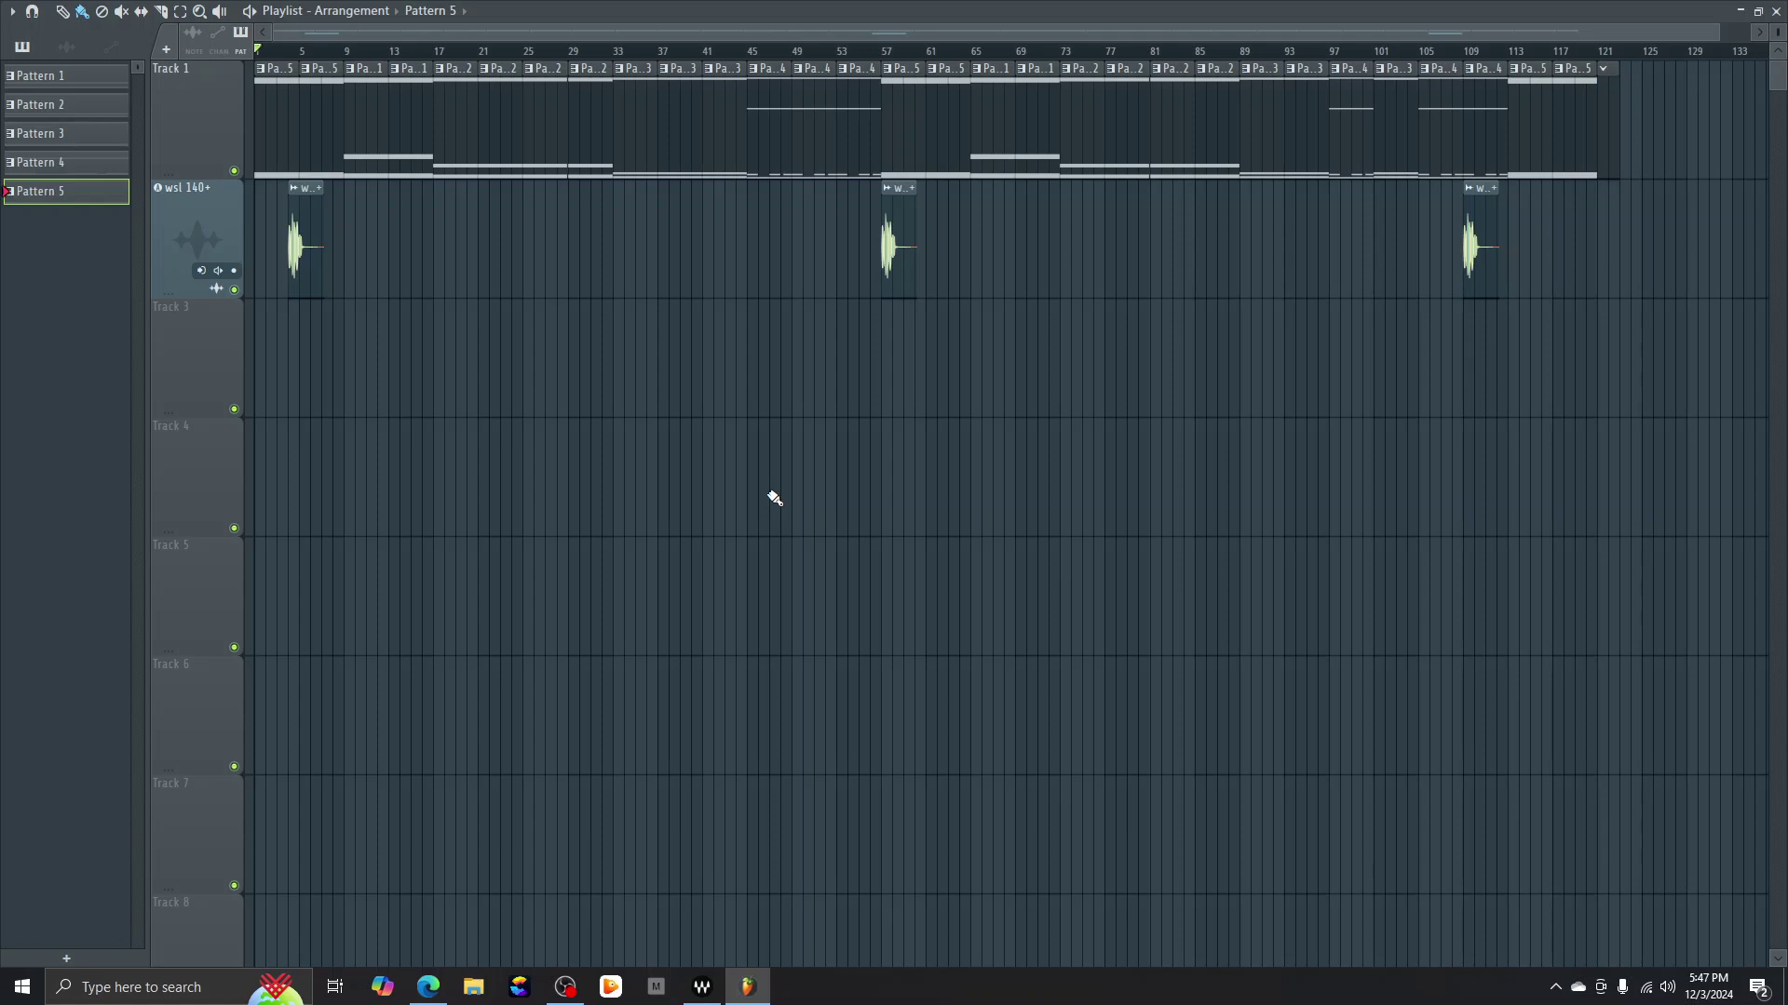
# Step: Play the arrangement from the start, stop it, and check the Initial Slice window before returning to the maximized Playlist
pyautogui.press('space')
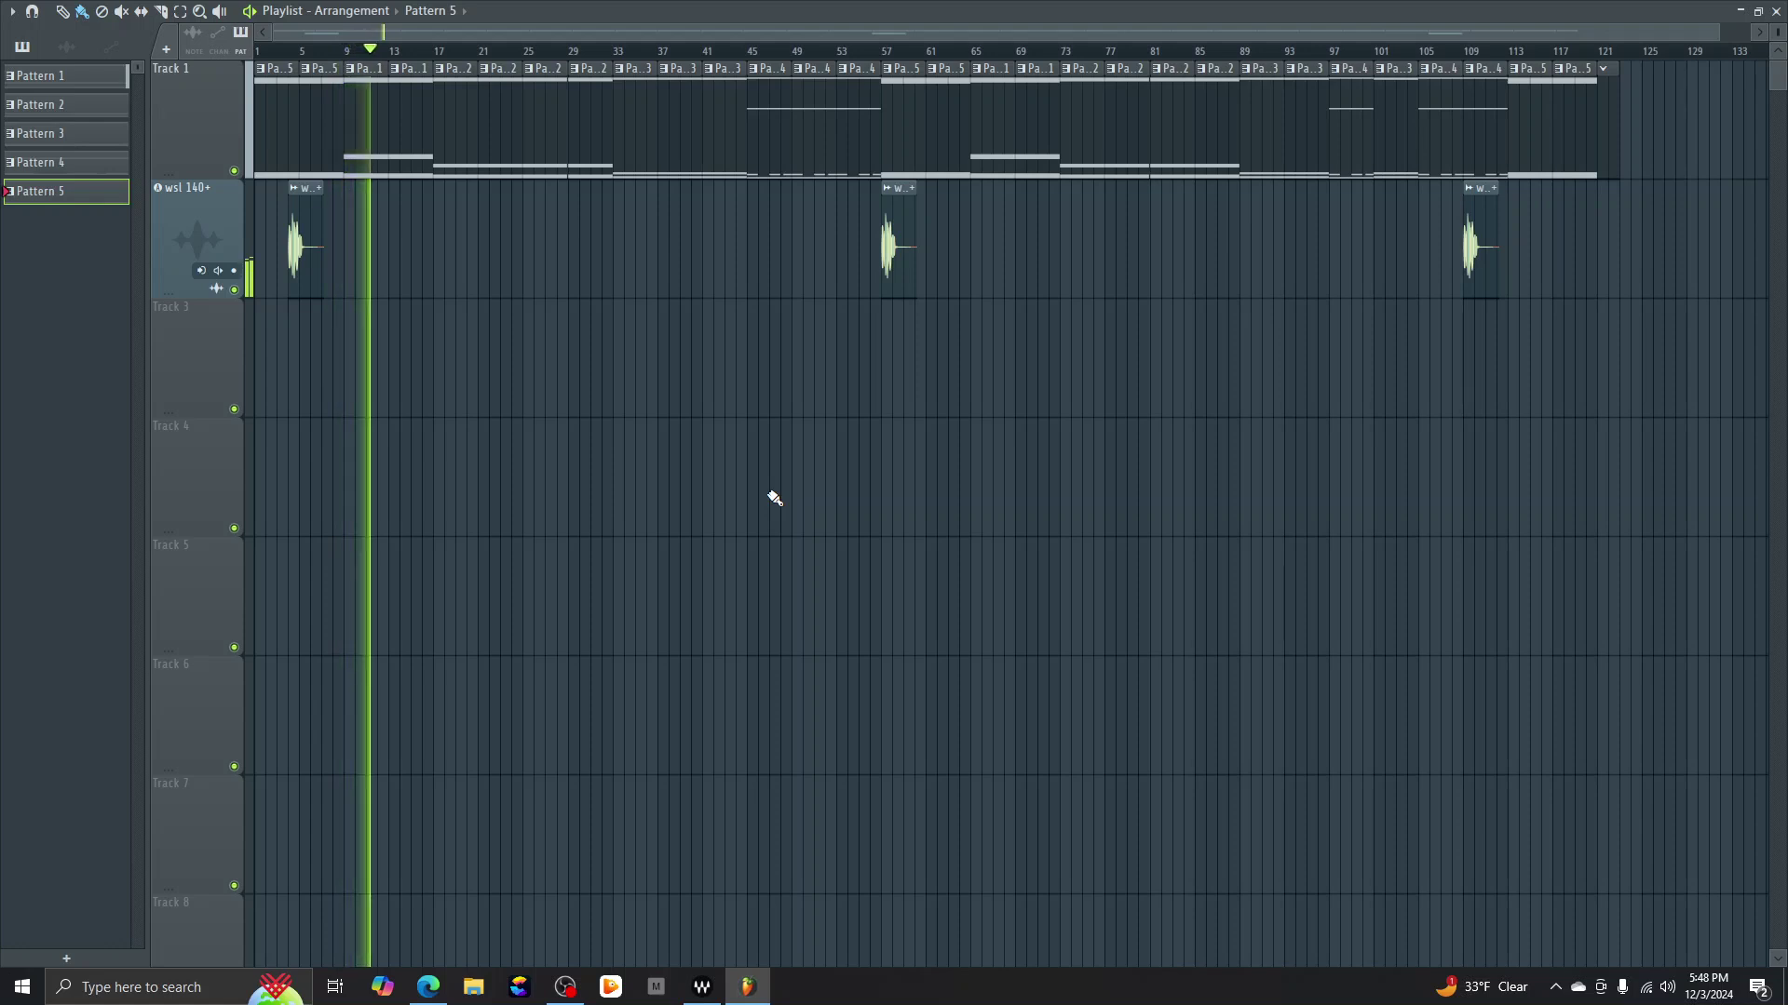
pyautogui.press('space')
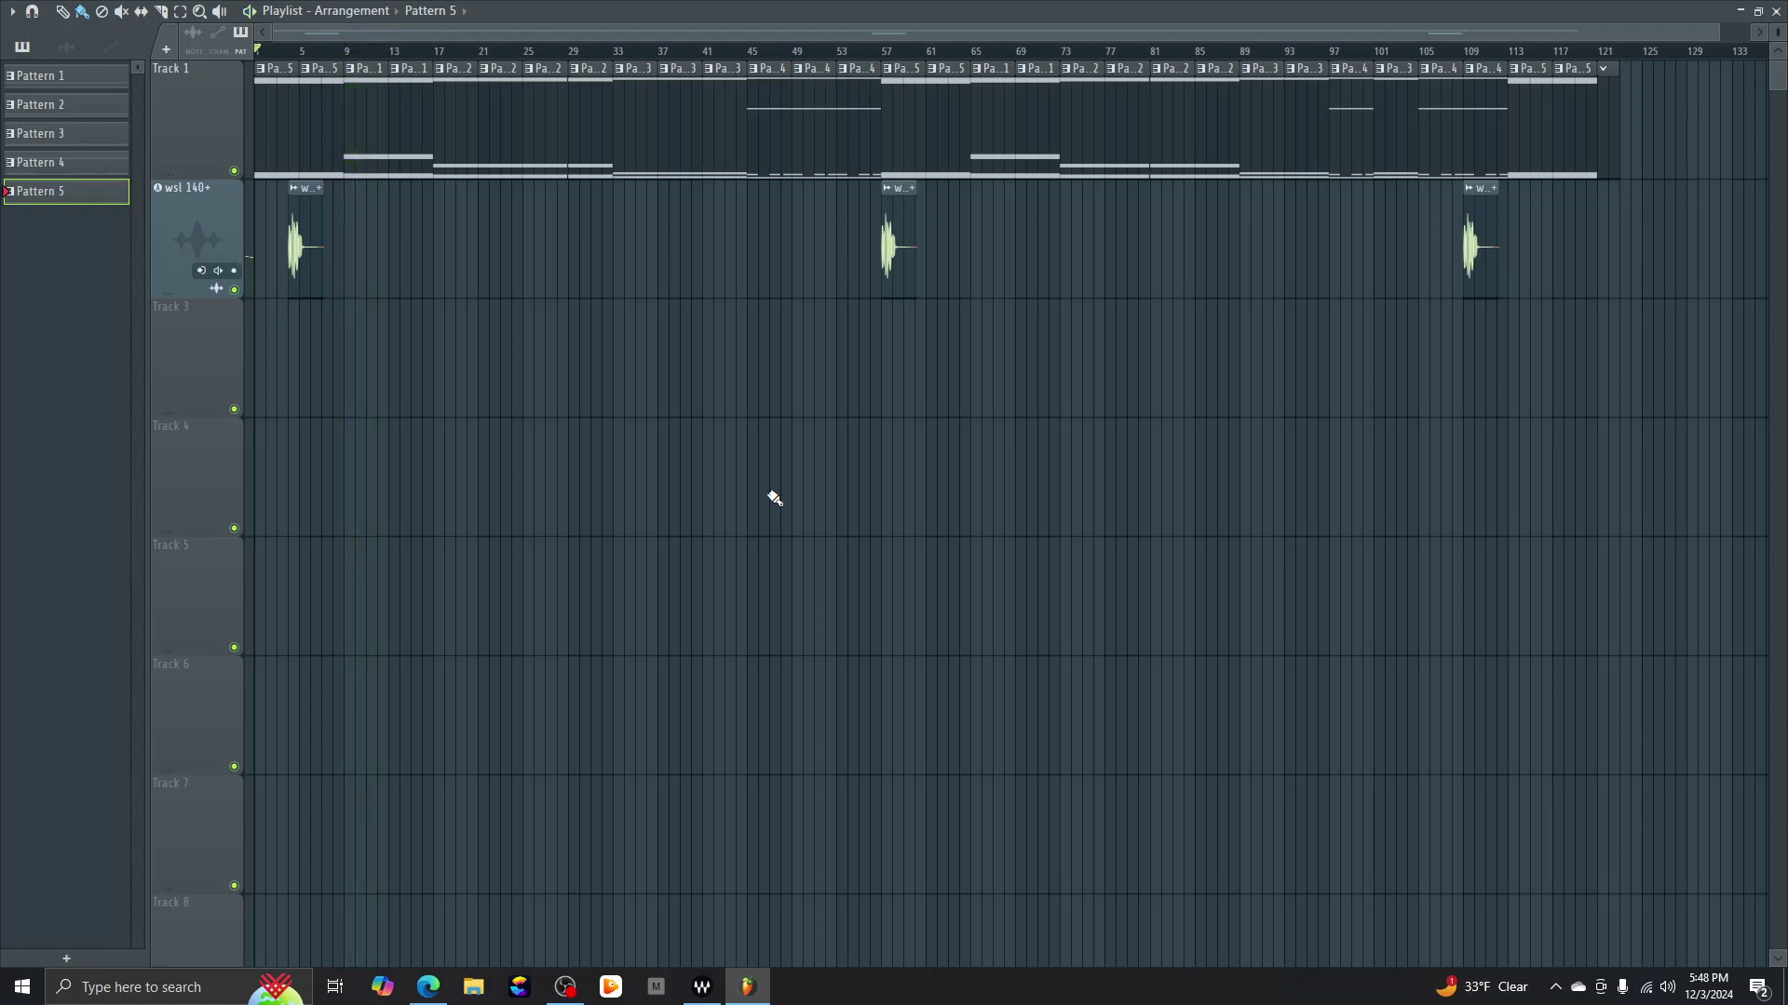
pyautogui.click(1747, 16)
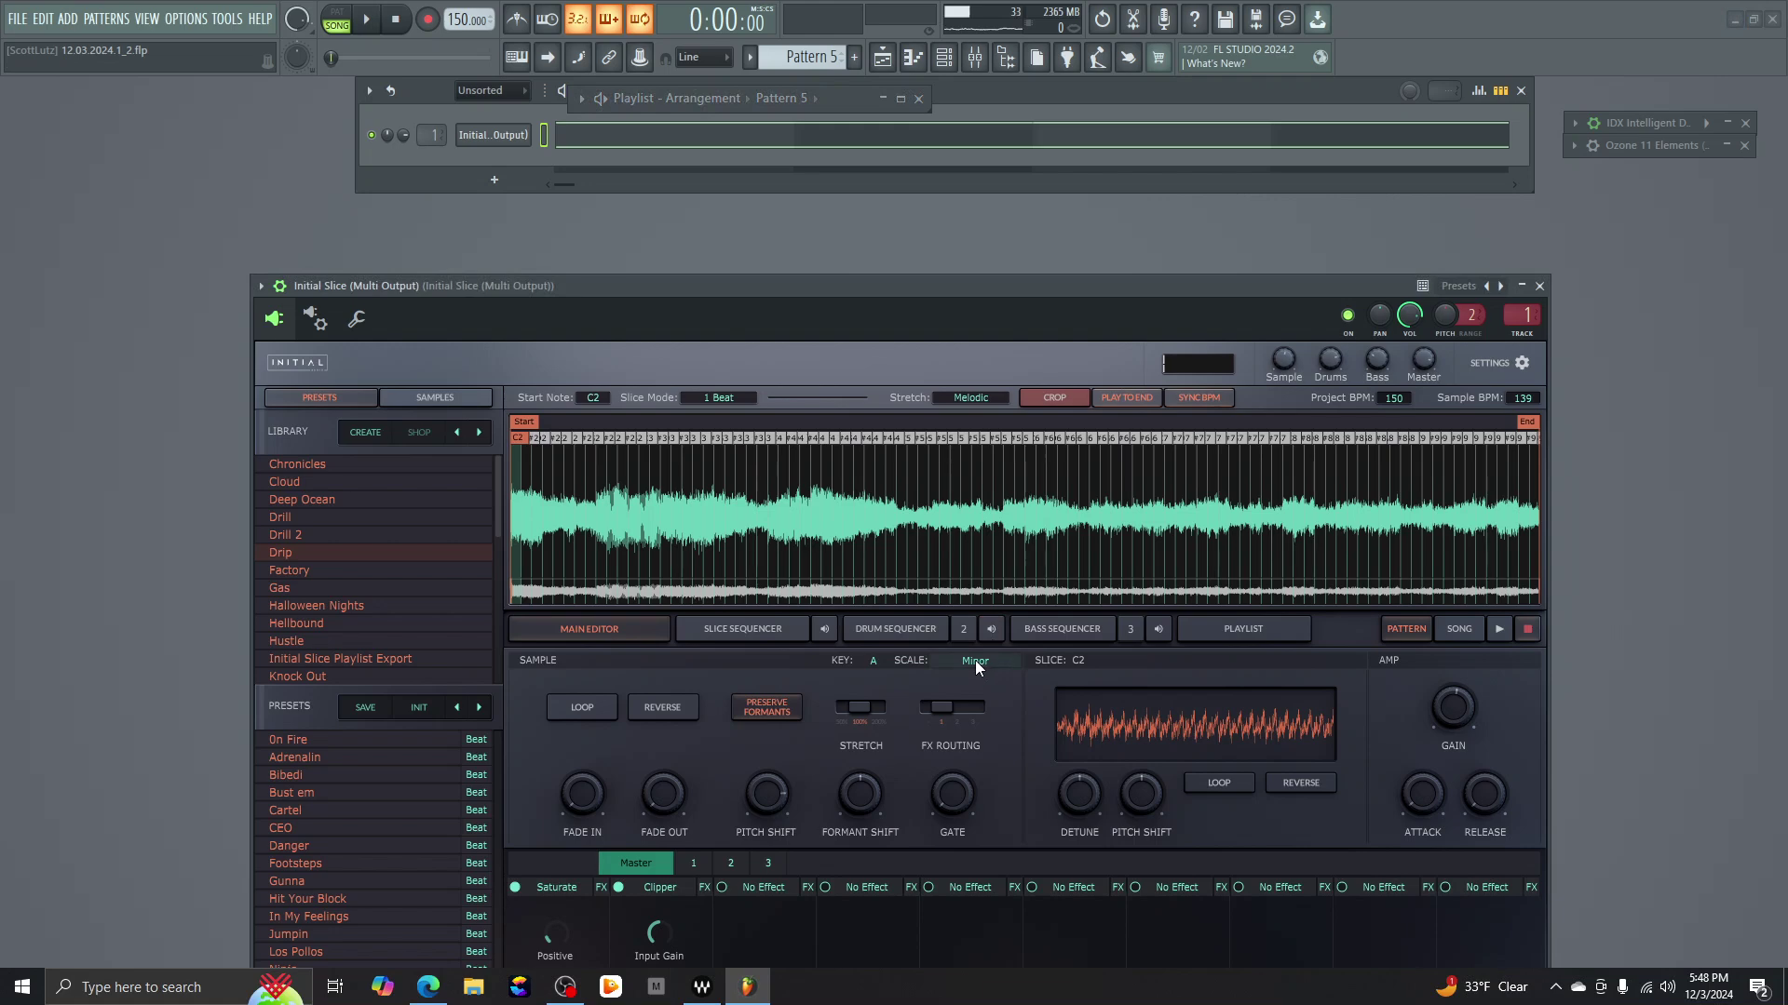
pyautogui.click(903, 101)
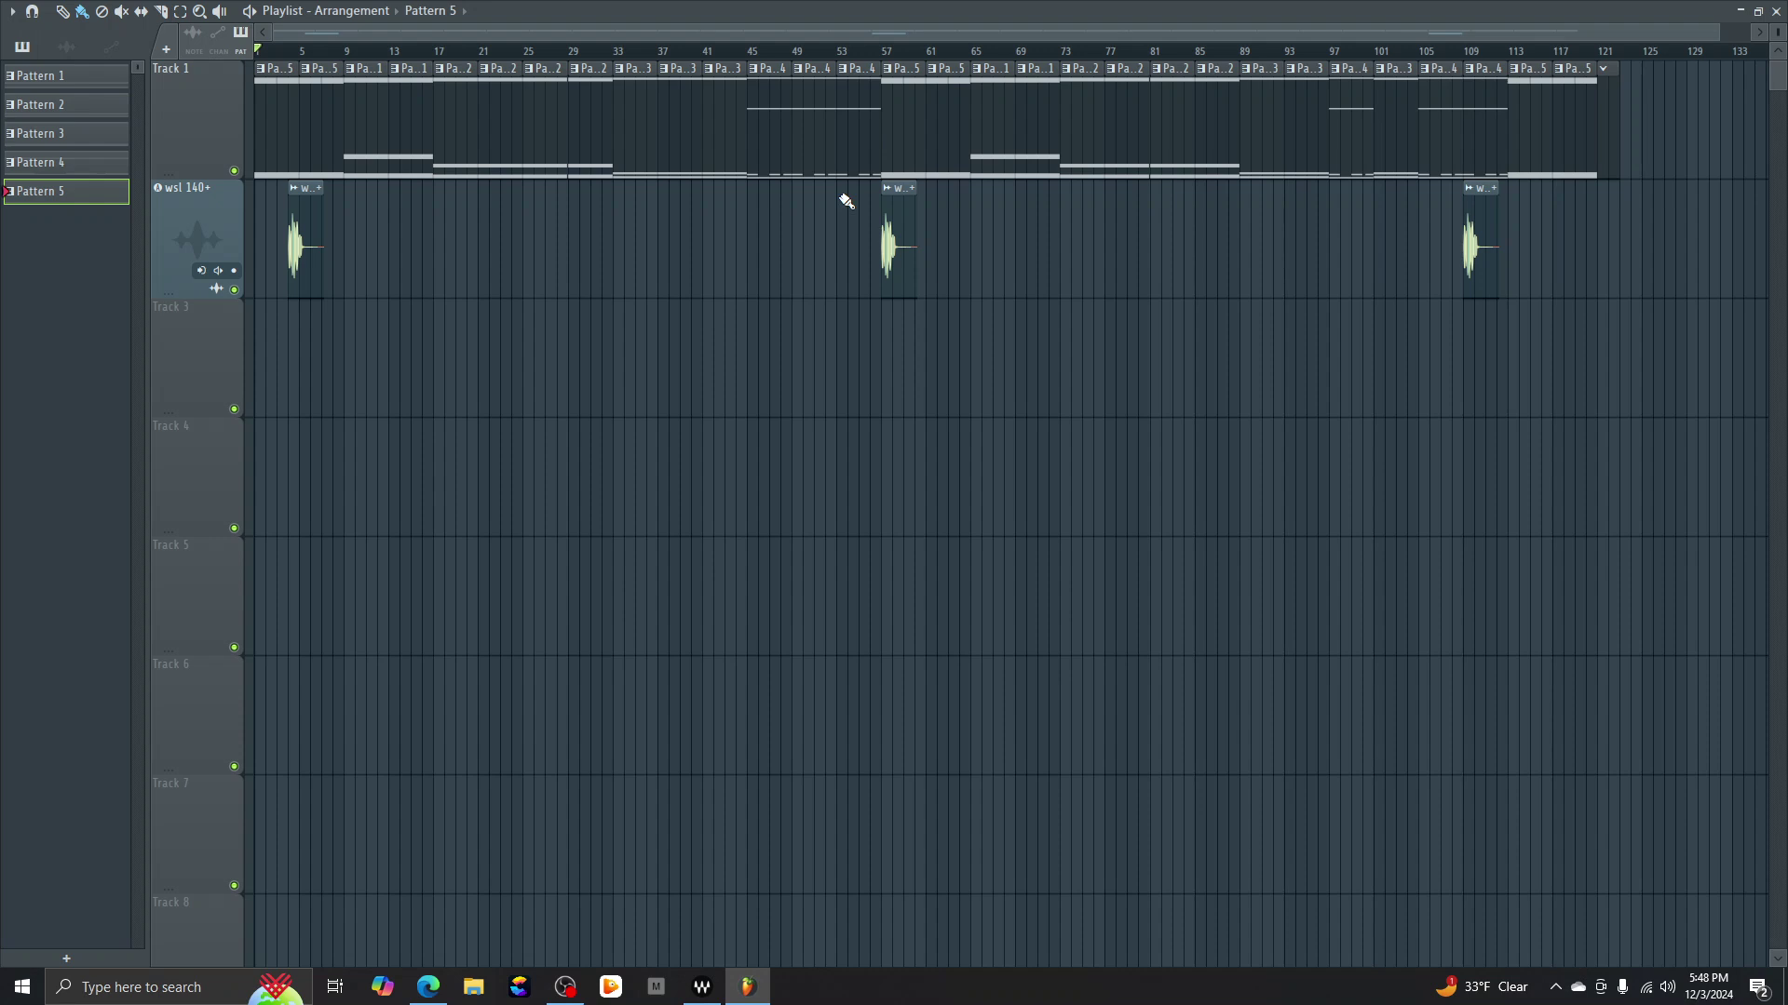